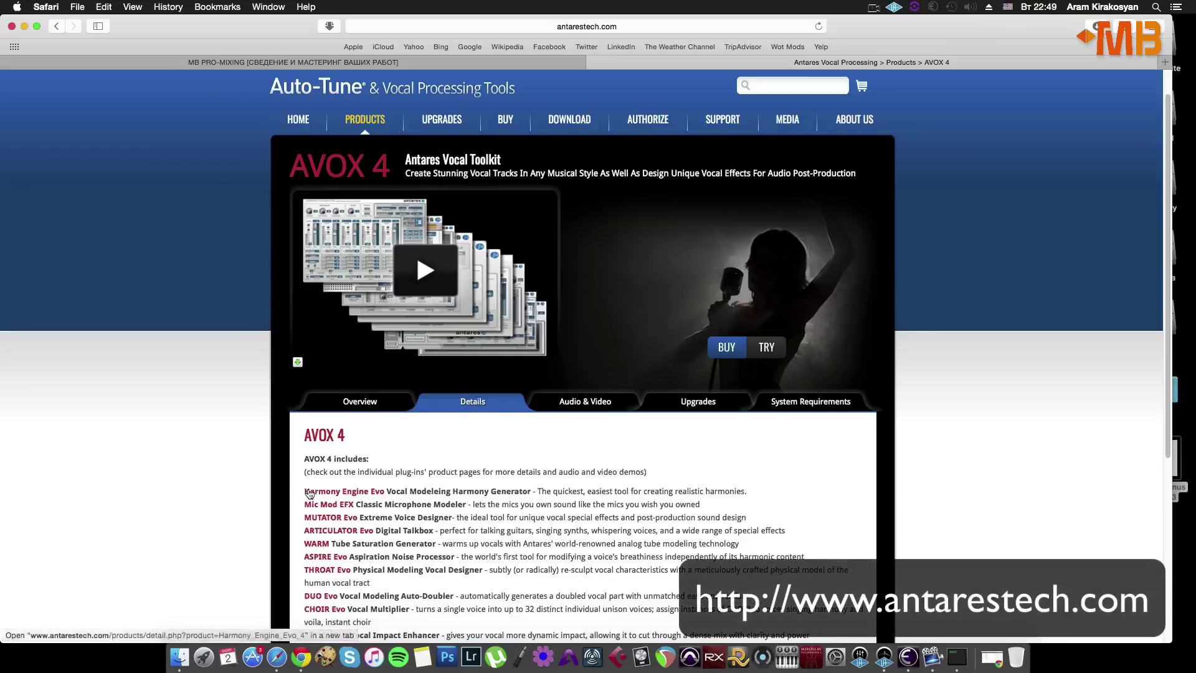
Review the AVOX 4 product page's plug-in details, upgrade prices and system requirements.
{"action": "scroll", "coordinate": [305, 489], "scroll_direction": "down", "scroll_amount": 3}
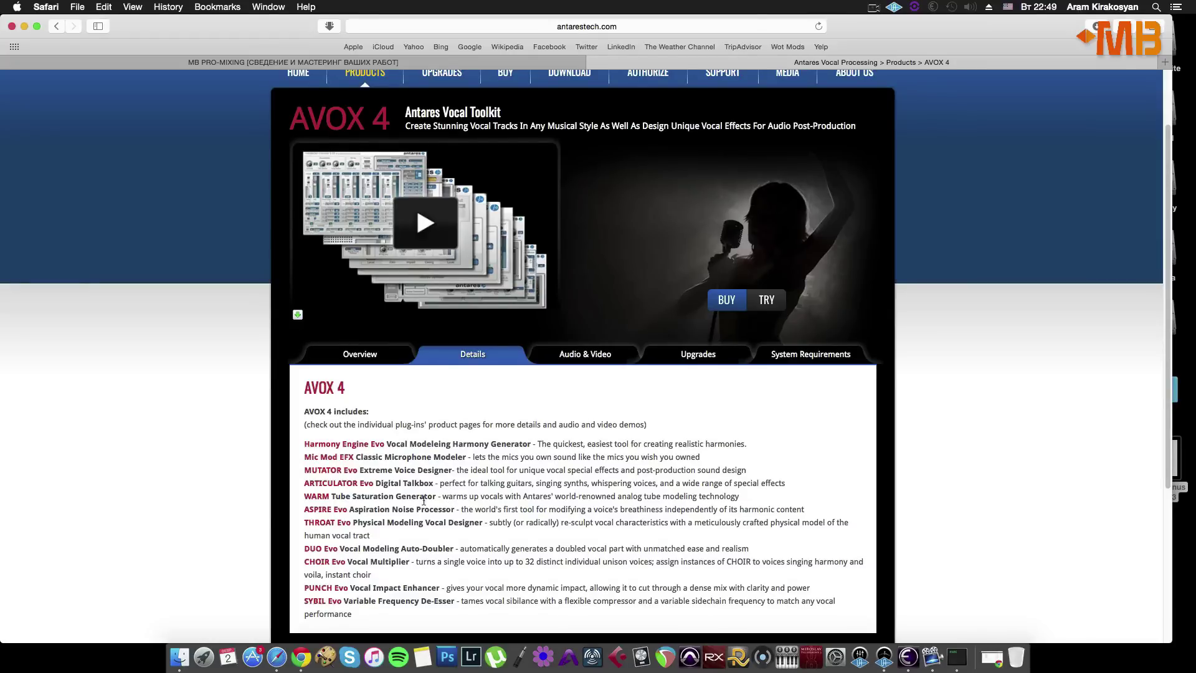
{"action": "left_click", "coordinate": [598, 364]}
{"action": "left_click", "coordinate": [686, 361]}
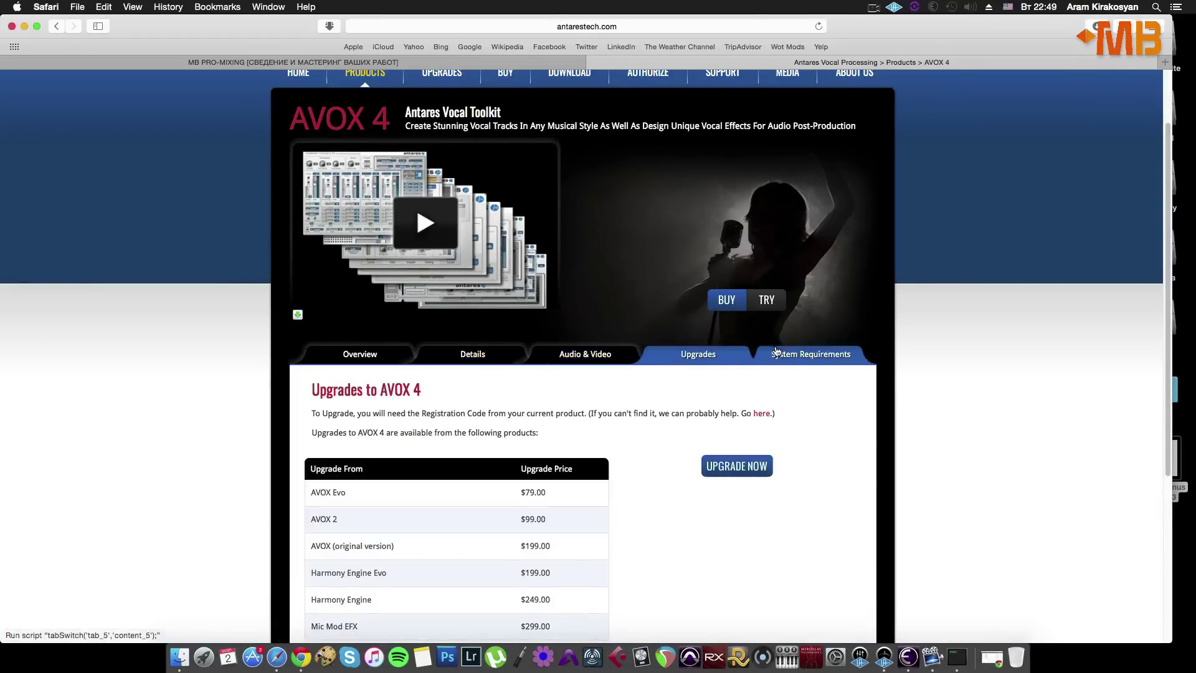
{"action": "scroll", "coordinate": [534, 470], "scroll_direction": "down", "scroll_amount": 3}
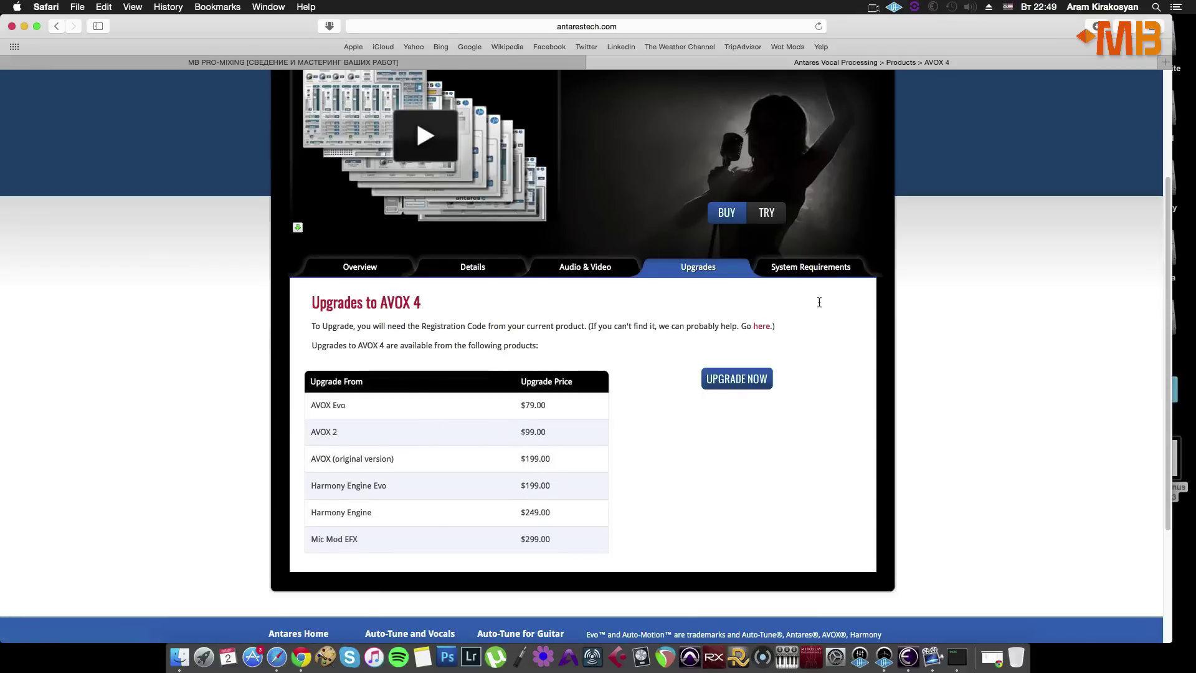
{"action": "left_click", "coordinate": [803, 273]}
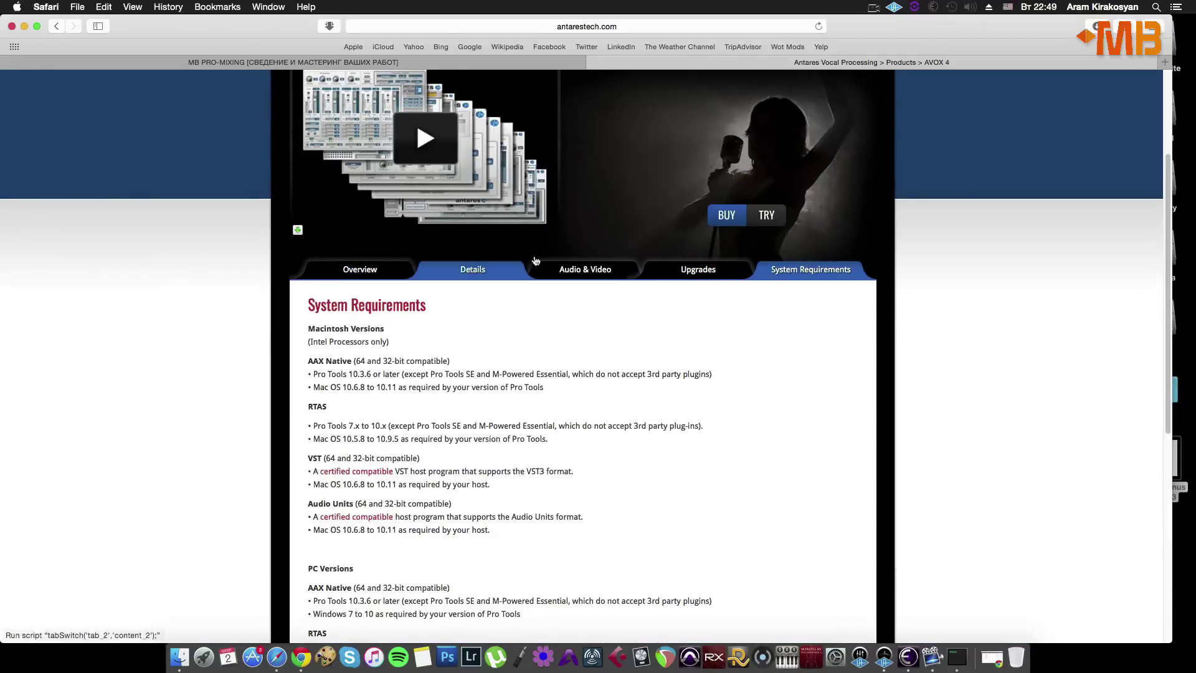
{"action": "left_click", "coordinate": [514, 269]}
{"action": "scroll", "coordinate": [514, 269], "scroll_direction": "up", "scroll_amount": 5}
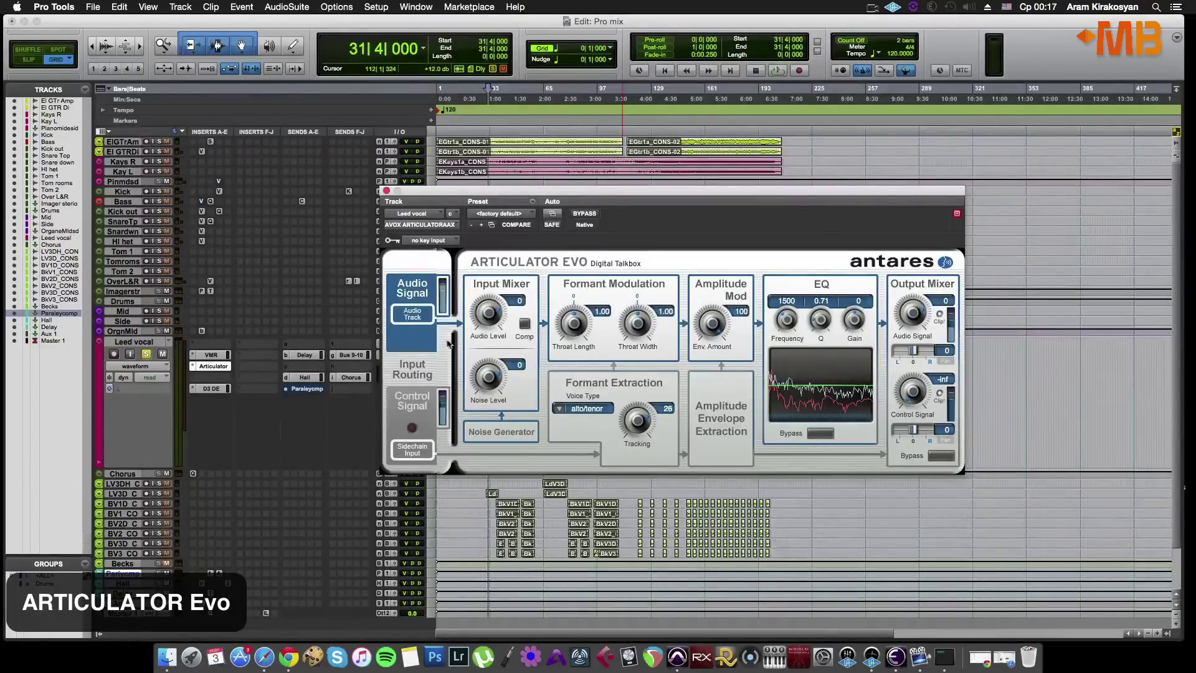
In ARTICULATOR EVO, set the input Audio Level to -3, Throat Length to 1.15 and Throat Width to 1.05.
{"action": "left_click_drag", "start_coordinate": [496, 322], "coordinate": [497, 324]}
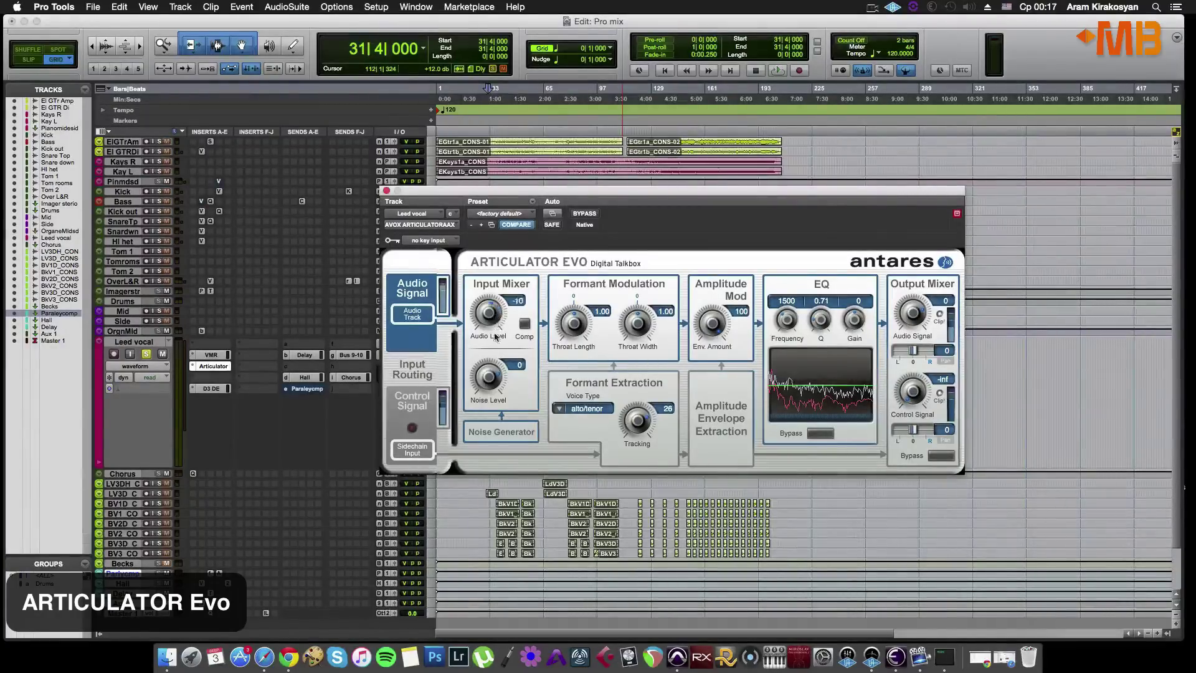
{"action": "left_click", "coordinate": [524, 324]}
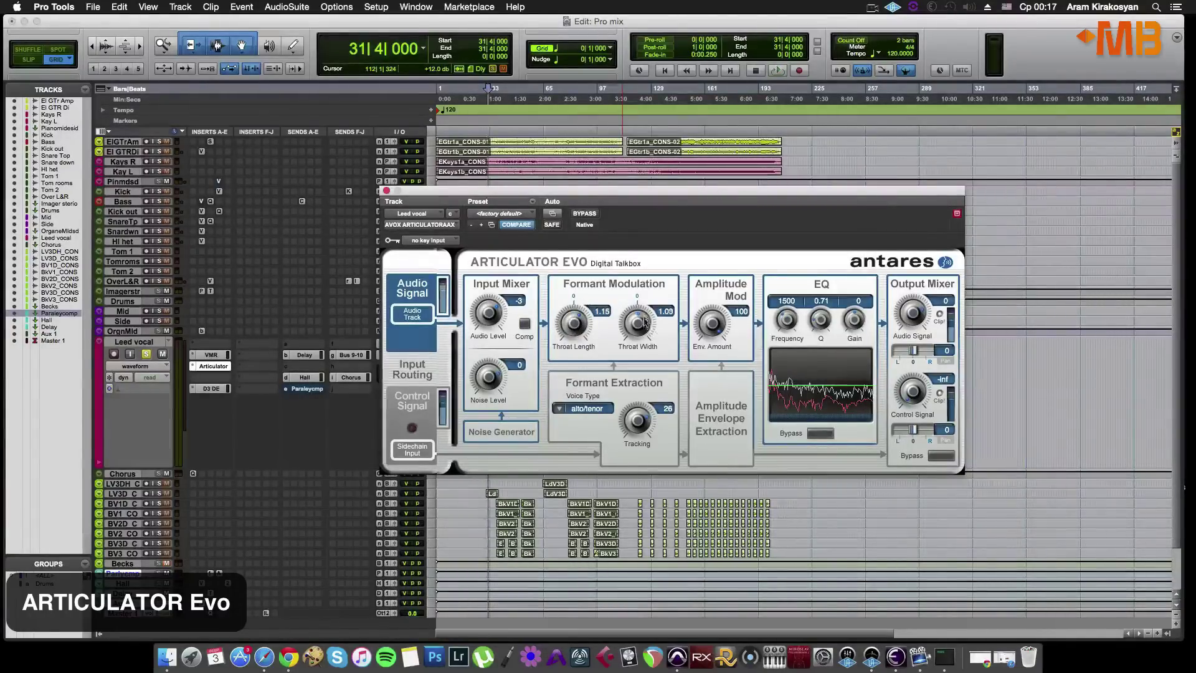
{"action": "left_click_drag", "start_coordinate": [644, 322], "coordinate": [641, 329]}
{"action": "left_click_drag", "start_coordinate": [720, 341], "coordinate": [750, 281]}
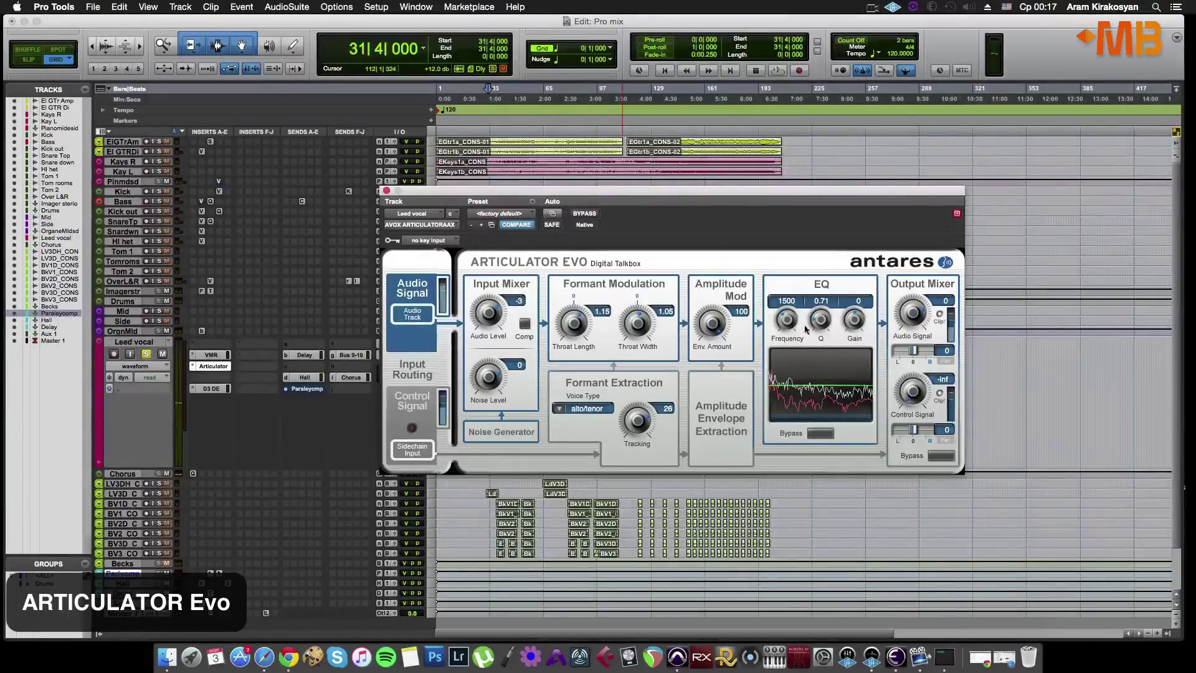
Set the EQ to frequency 2943, Q 1.20 and gain 3, and the output Audio Signal to -1 and Control Signal to -34.
{"action": "left_click_drag", "start_coordinate": [789, 320], "coordinate": [799, 299]}
{"action": "left_click_drag", "start_coordinate": [856, 326], "coordinate": [823, 305]}
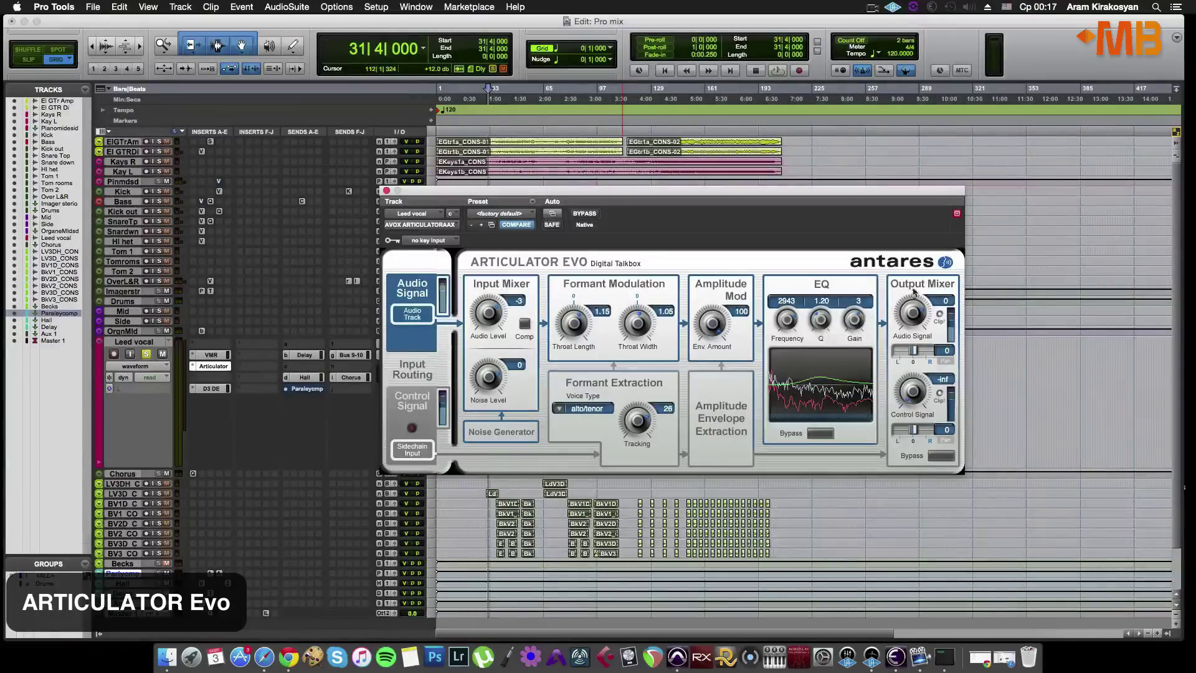
{"action": "left_click_drag", "start_coordinate": [918, 322], "coordinate": [918, 315]}
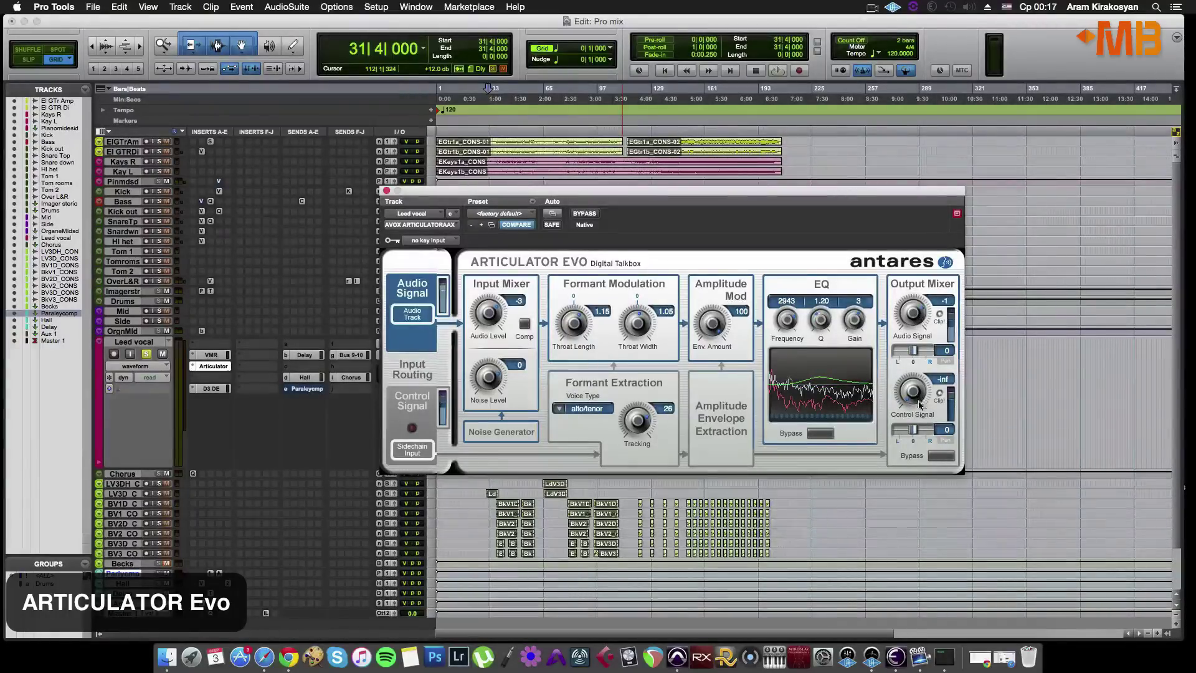
{"action": "left_click_drag", "start_coordinate": [920, 392], "coordinate": [924, 367]}
{"action": "left_click_drag", "start_coordinate": [949, 314], "coordinate": [923, 396]}
Set the Noise Level to -8 and the formant extraction voice type to soprano, and start playback of the lead vocal.
{"action": "left_click_drag", "start_coordinate": [488, 392], "coordinate": [488, 467]}
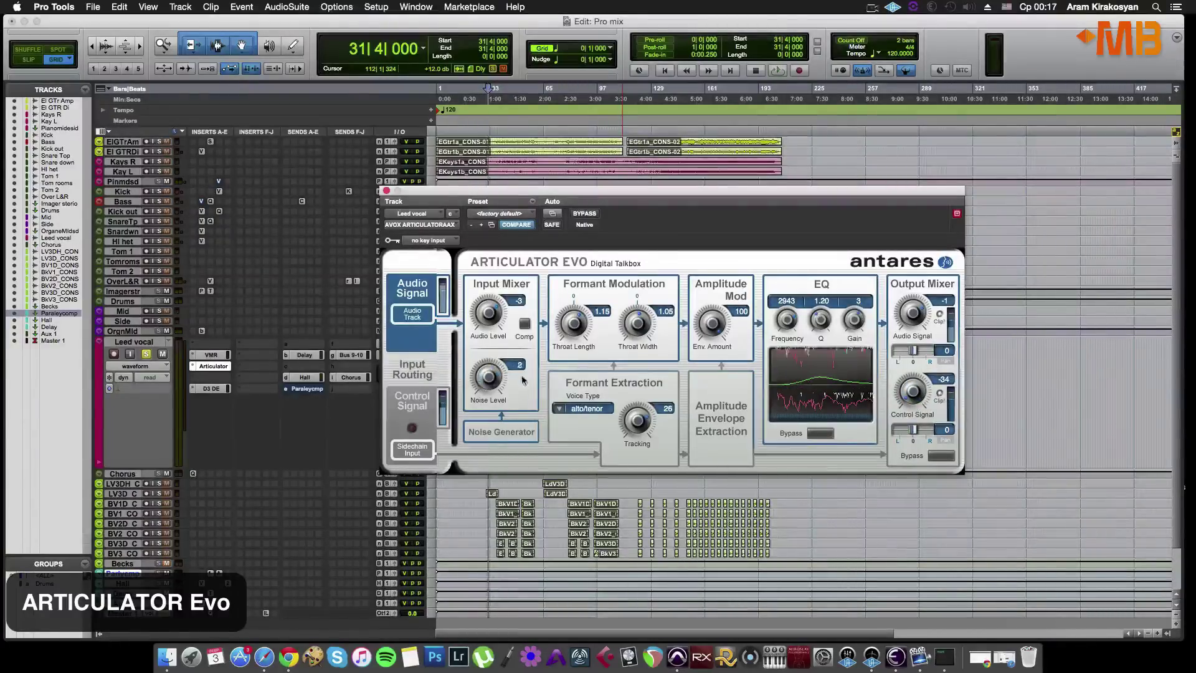
{"action": "left_click_drag", "start_coordinate": [523, 380], "coordinate": [525, 367]}
{"action": "left_click", "coordinate": [591, 408]}
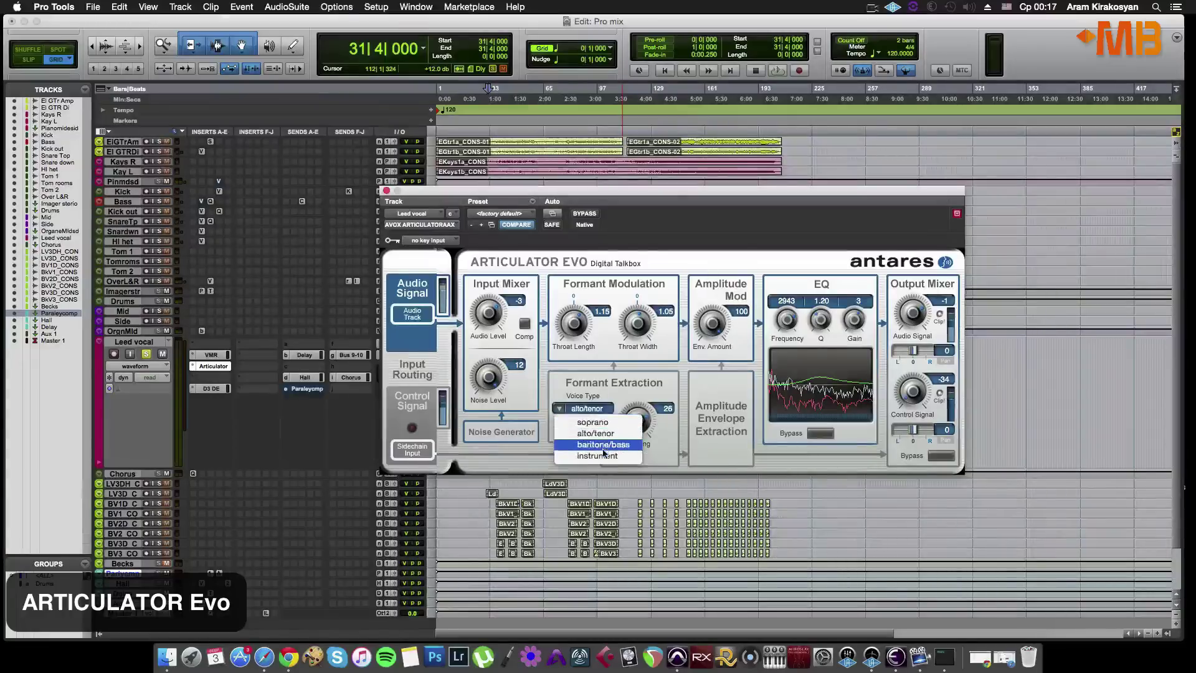
{"action": "left_click", "coordinate": [615, 423]}
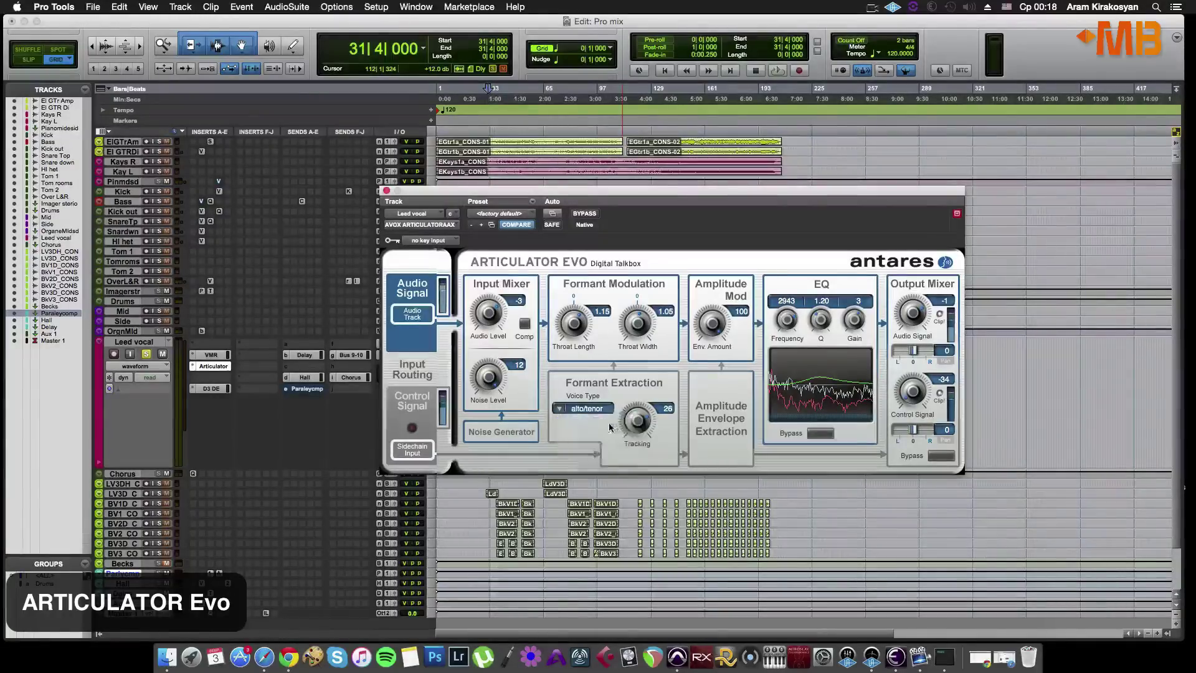
{"action": "left_click", "coordinate": [585, 408]}
{"action": "left_click", "coordinate": [593, 422]}
{"action": "key", "text": "space"}
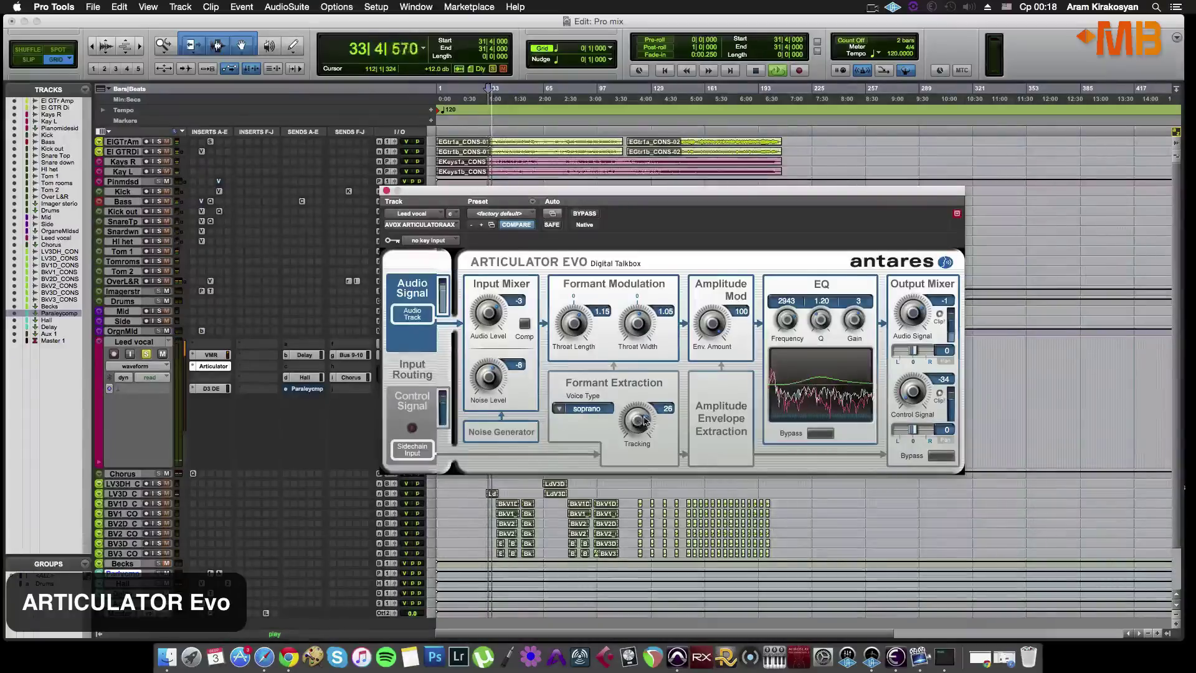
Set the formant extraction voice type to alto/tenor and Tracking to 2 during playback.
{"action": "left_click", "coordinate": [597, 409]}
{"action": "left_click", "coordinate": [607, 434]}
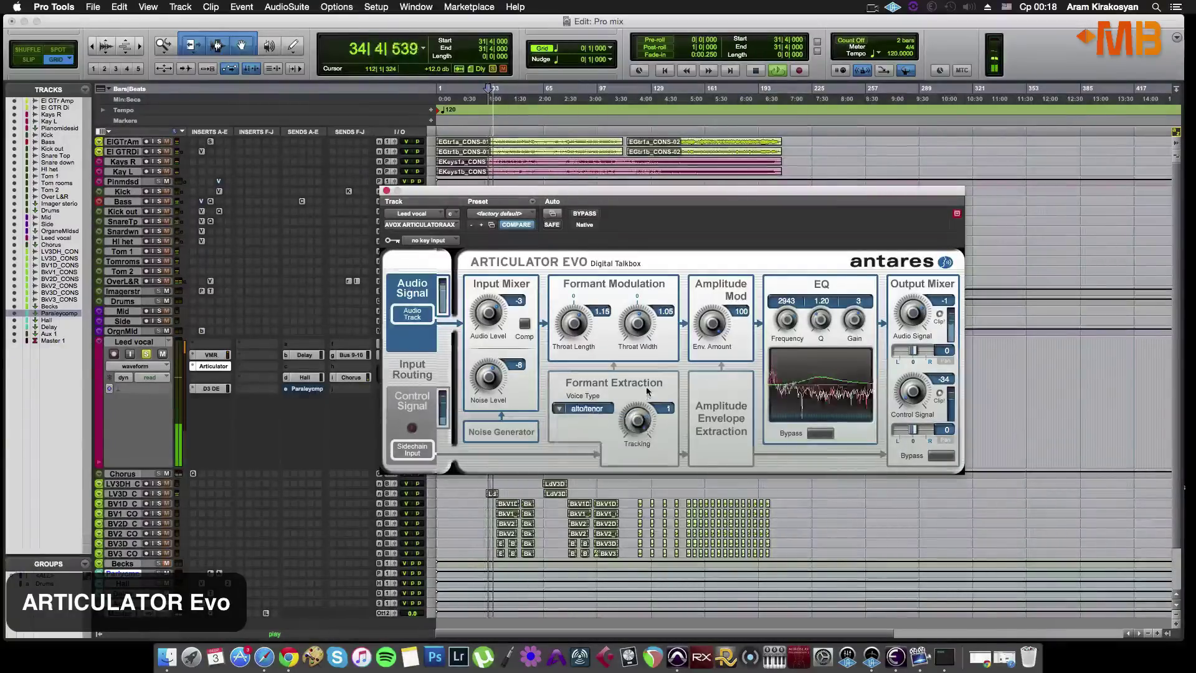
{"action": "left_click_drag", "start_coordinate": [646, 391], "coordinate": [647, 375]}
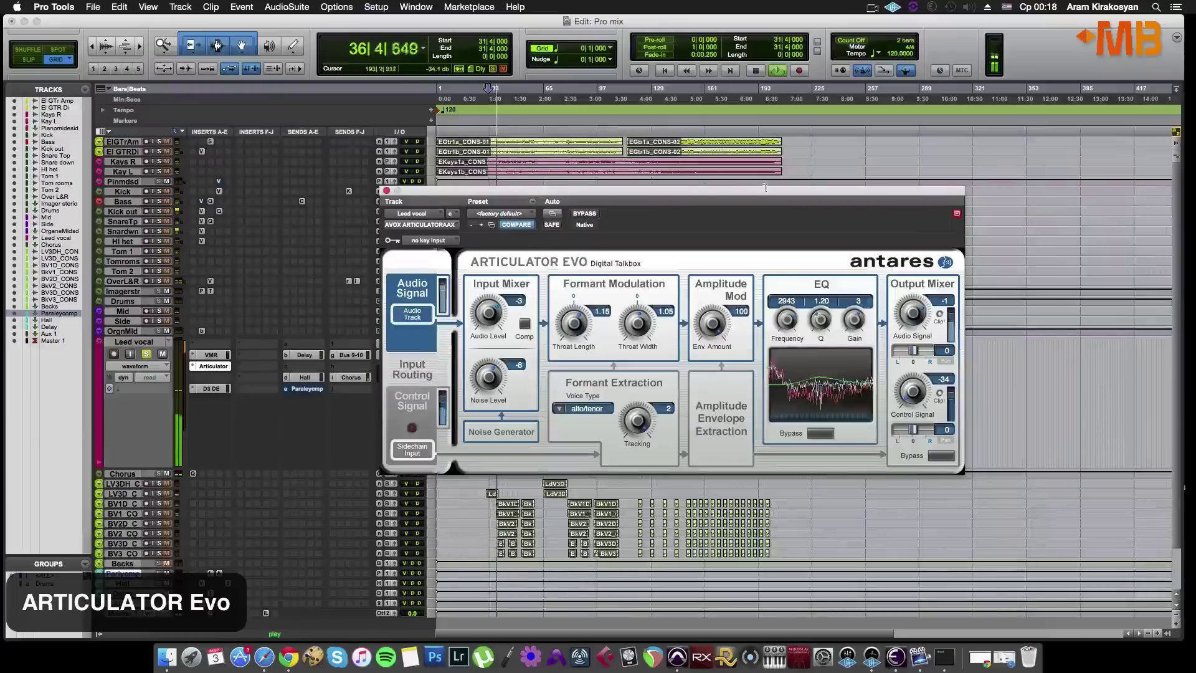
Balance the output mixer during playback, setting Control Signal to 1 and Audio Signal to -18.
{"action": "left_click_drag", "start_coordinate": [918, 379], "coordinate": [915, 347]}
{"action": "key", "text": "space"}
{"action": "key", "text": "space"}
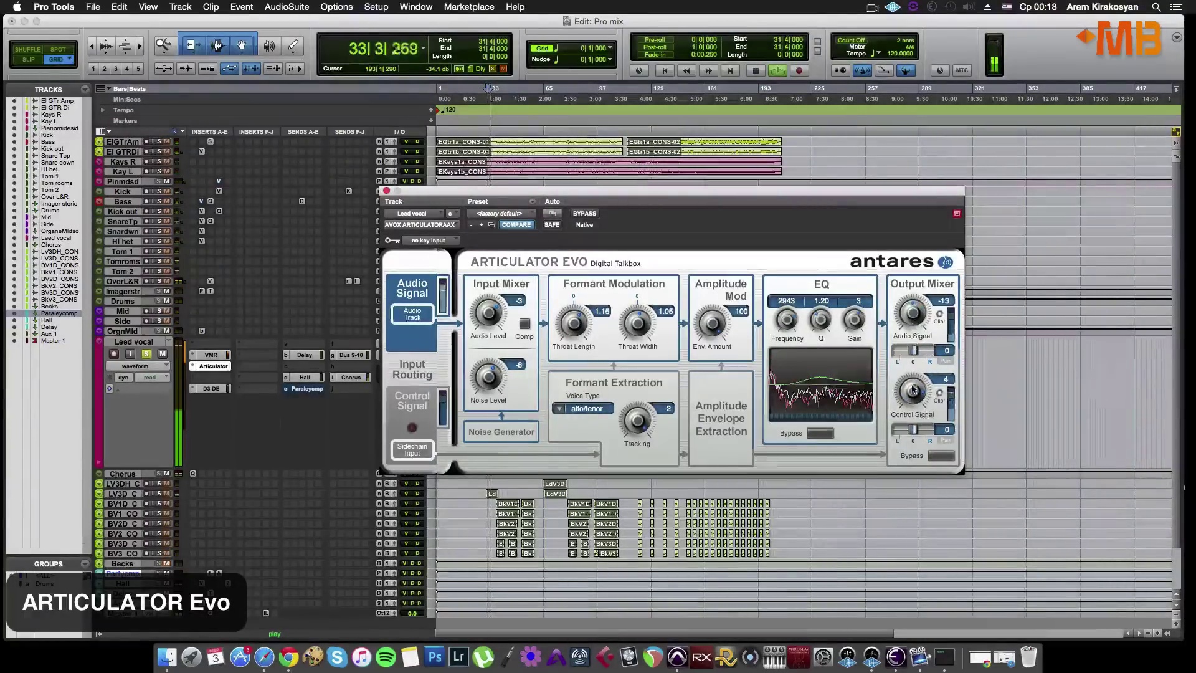
{"action": "left_click_drag", "start_coordinate": [913, 390], "coordinate": [916, 394]}
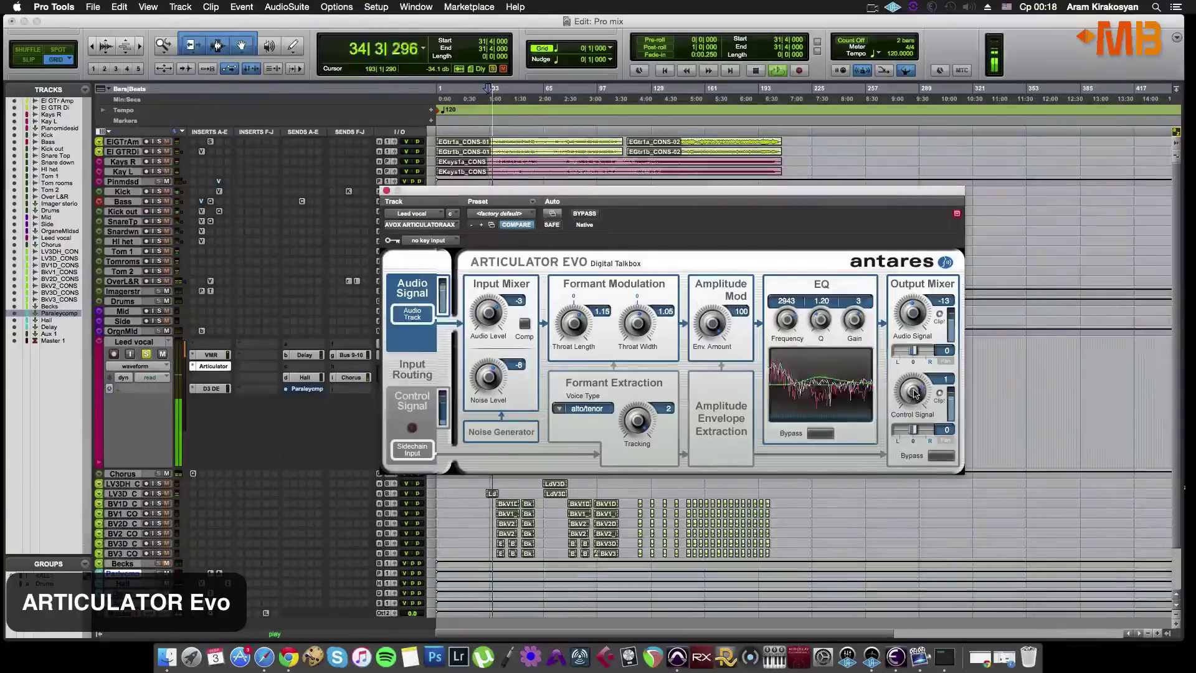
{"action": "left_click_drag", "start_coordinate": [911, 314], "coordinate": [915, 323]}
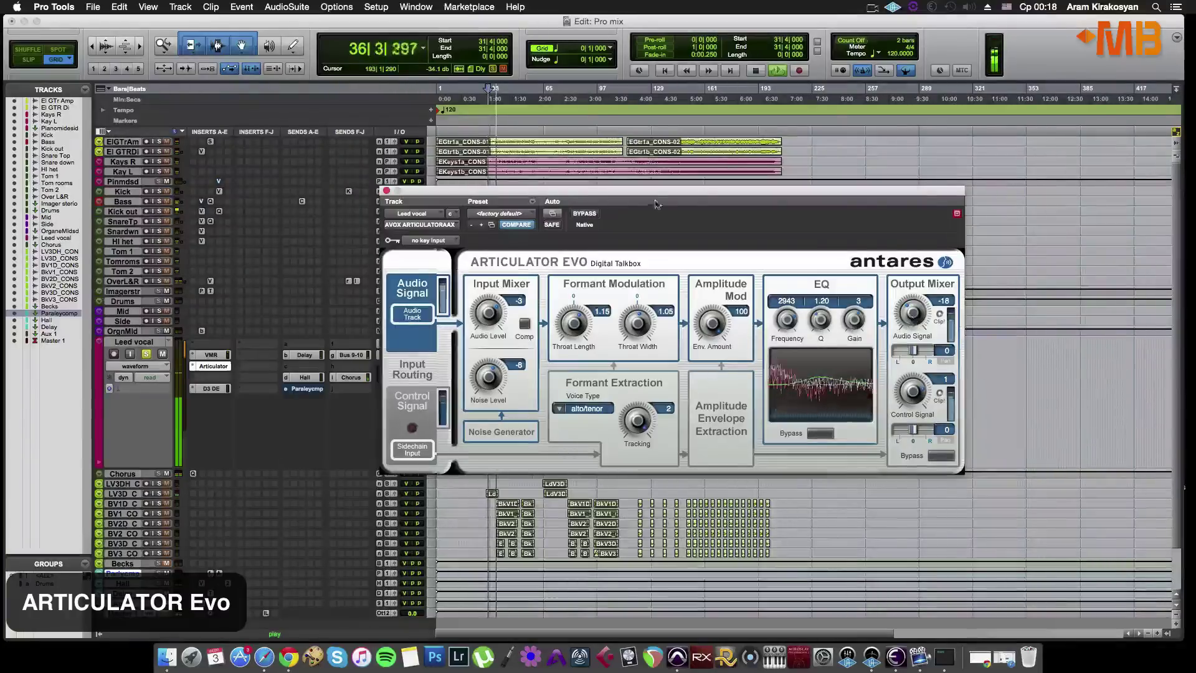
Compare the lead vocal with ARTICULATOR EVO bypassed and active, and stop playback.
{"action": "left_click", "coordinate": [585, 214]}
{"action": "left_click", "coordinate": [593, 215]}
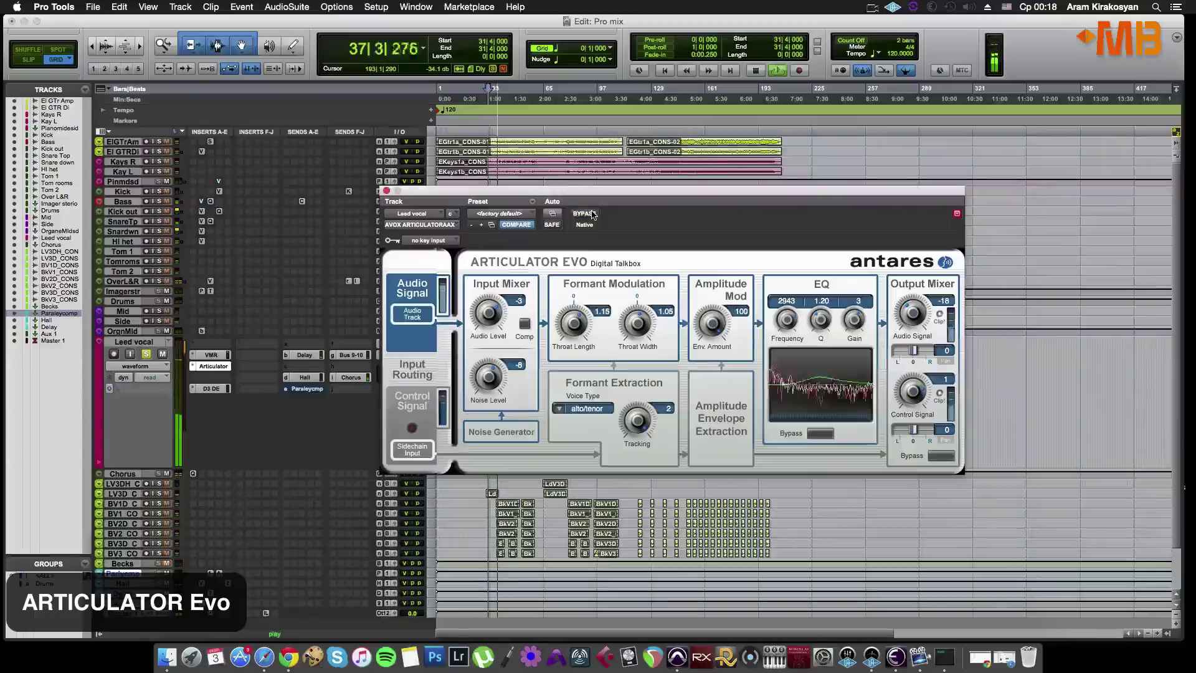
{"action": "key", "text": "space"}
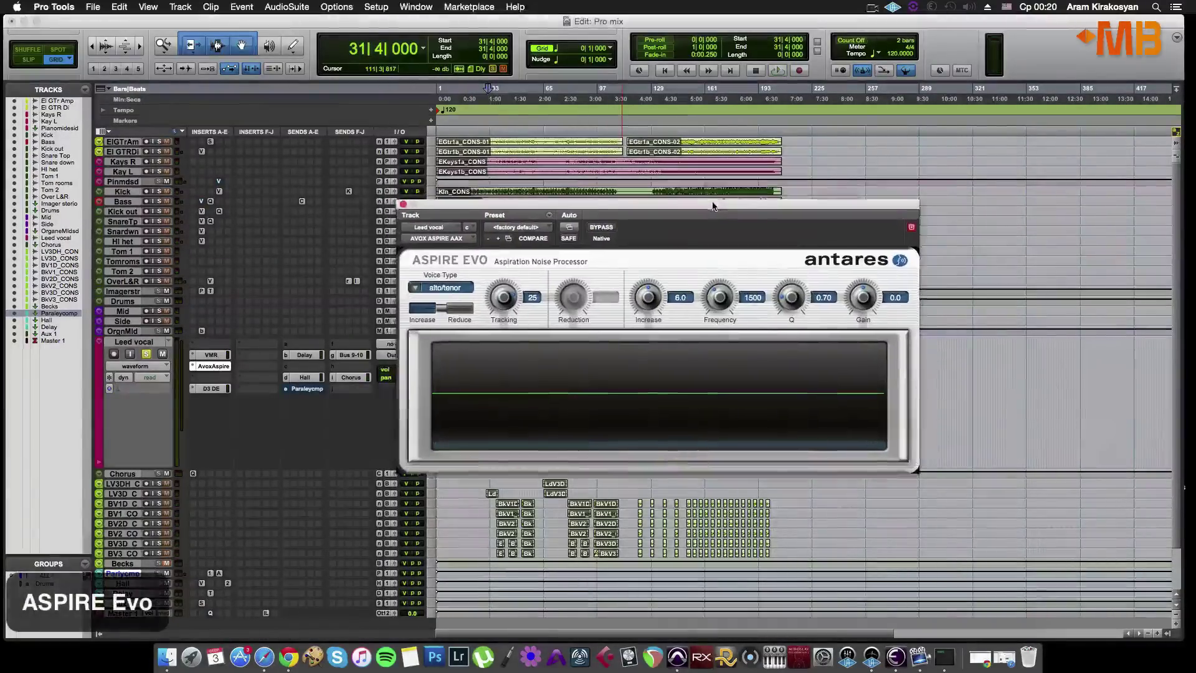
In ASPIRE EVO, choose the alto/tenor voice type and set Tracking to 29, Increase to 7.0 and Frequency to 2460.
{"action": "left_click_drag", "start_coordinate": [712, 202], "coordinate": [711, 202]}
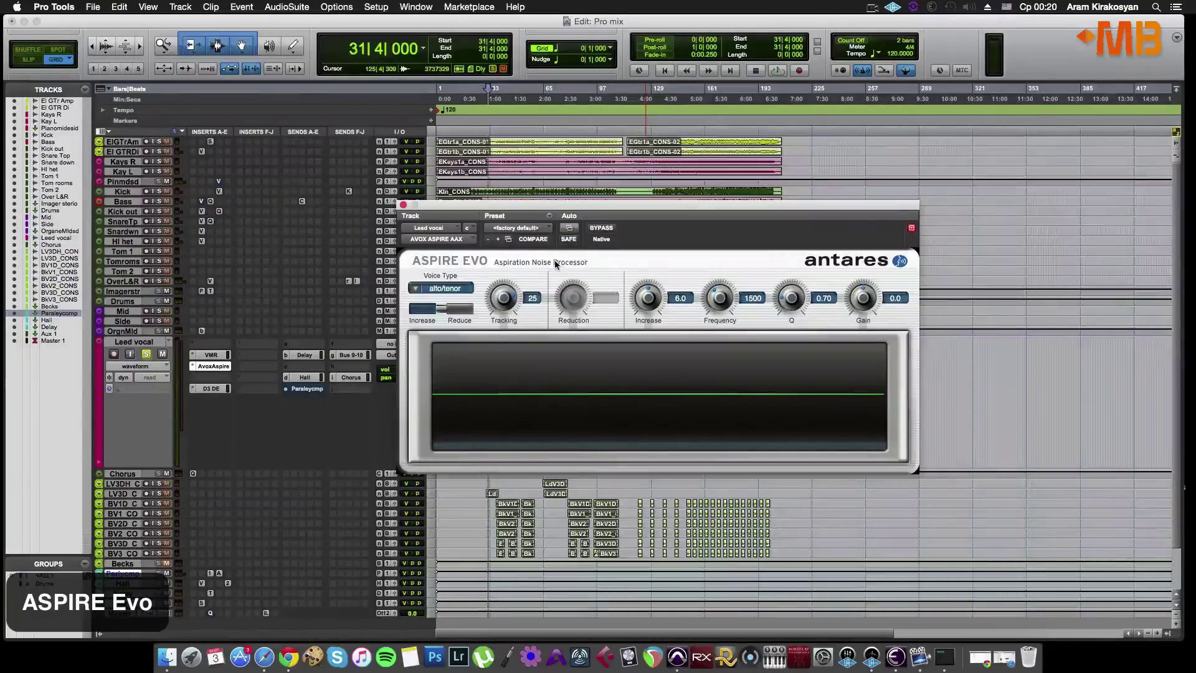
{"action": "left_click", "coordinate": [445, 288]}
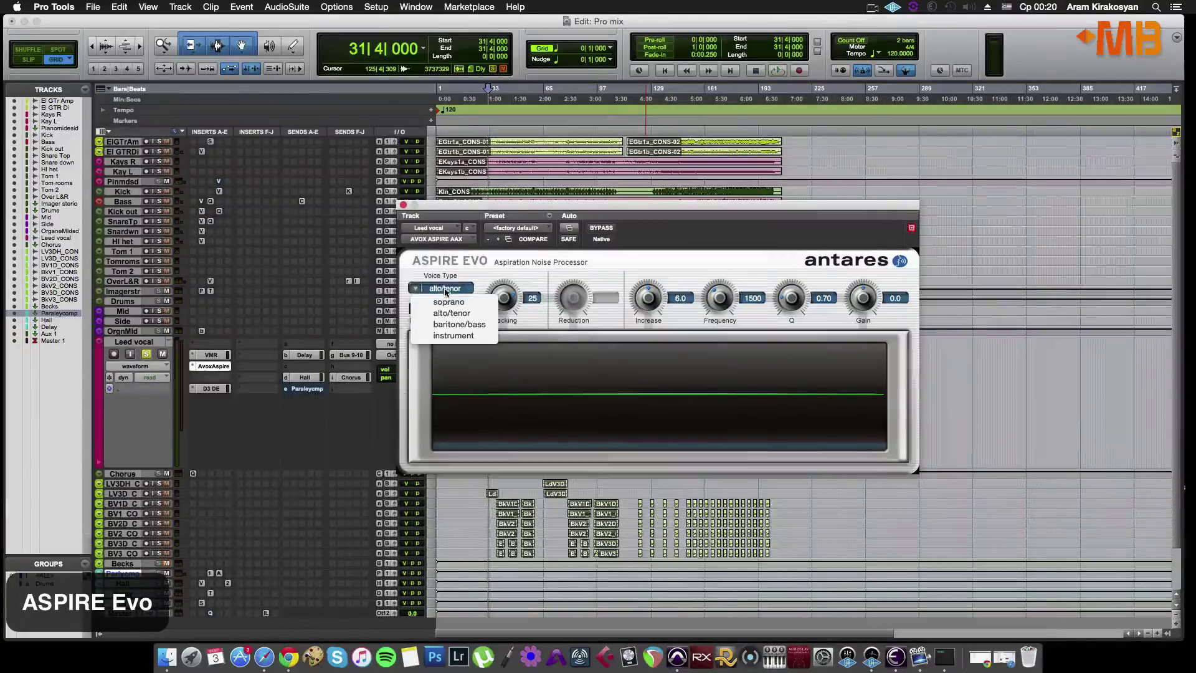
{"action": "left_click", "coordinate": [455, 314]}
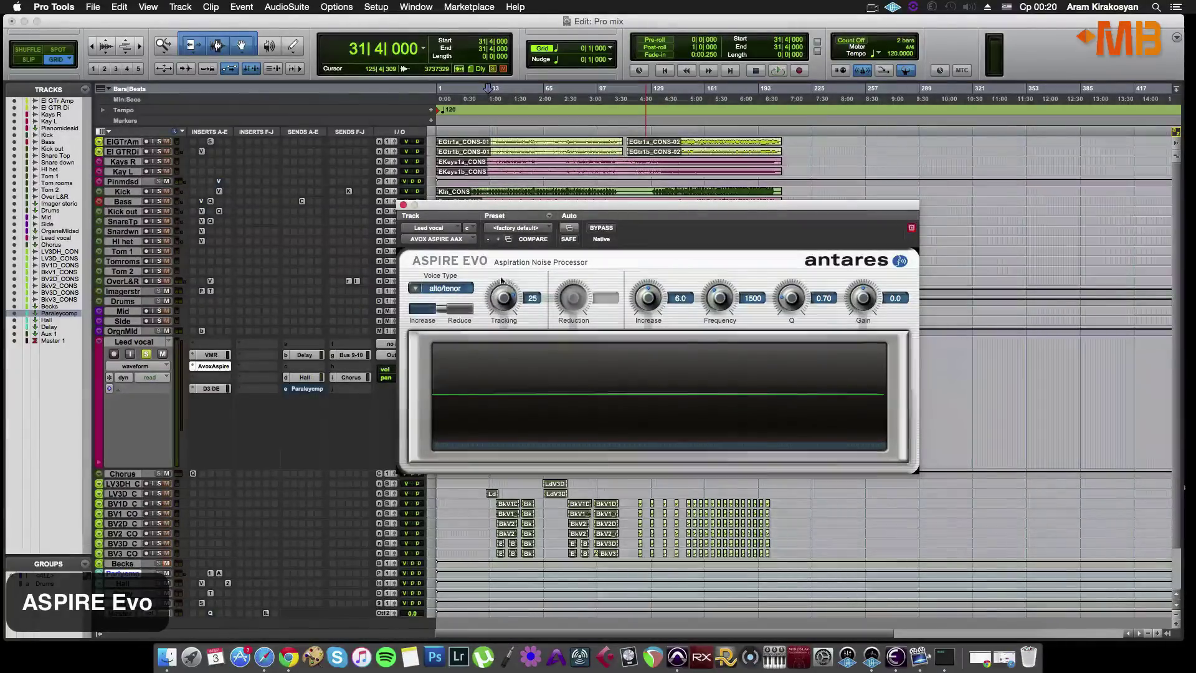
{"action": "mouse_move", "coordinate": [499, 304]}
{"action": "left_mouse_down"}
{"action": "mouse_move", "coordinate": [502, 364]}
{"action": "mouse_move", "coordinate": [504, 302]}
{"action": "left_mouse_up"}
{"action": "left_click_drag", "start_coordinate": [489, 358], "coordinate": [499, 312]}
{"action": "left_click_drag", "start_coordinate": [650, 301], "coordinate": [654, 303]}
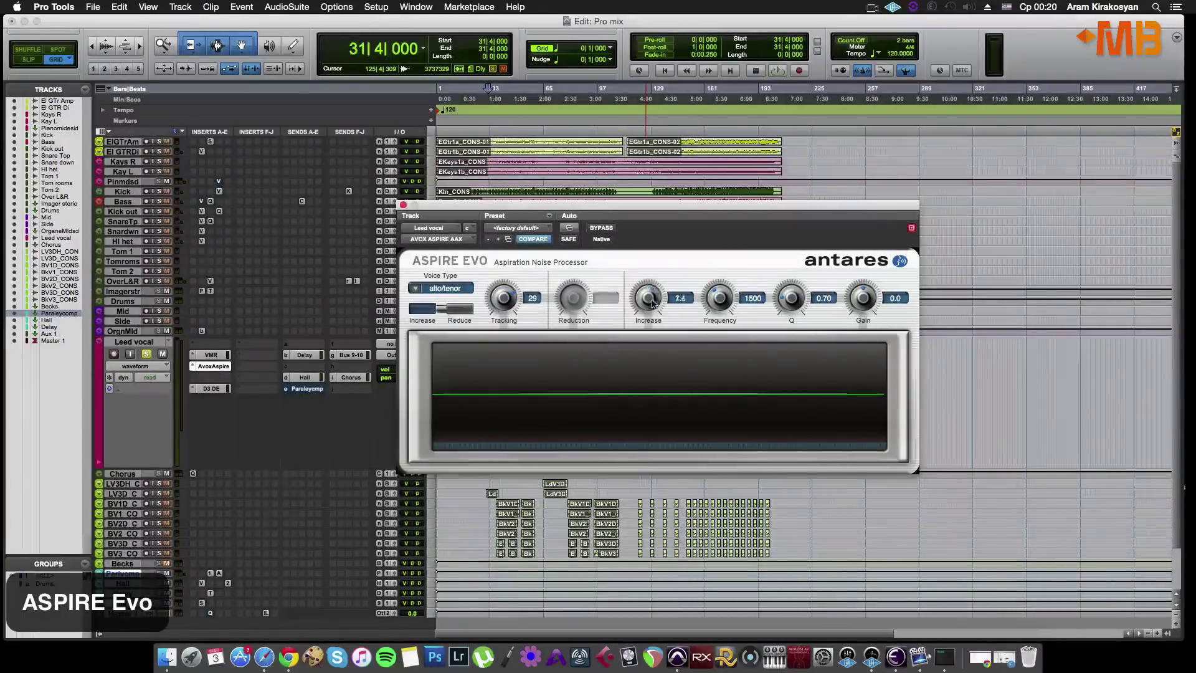
{"action": "left_click_drag", "start_coordinate": [730, 307], "coordinate": [730, 278]}
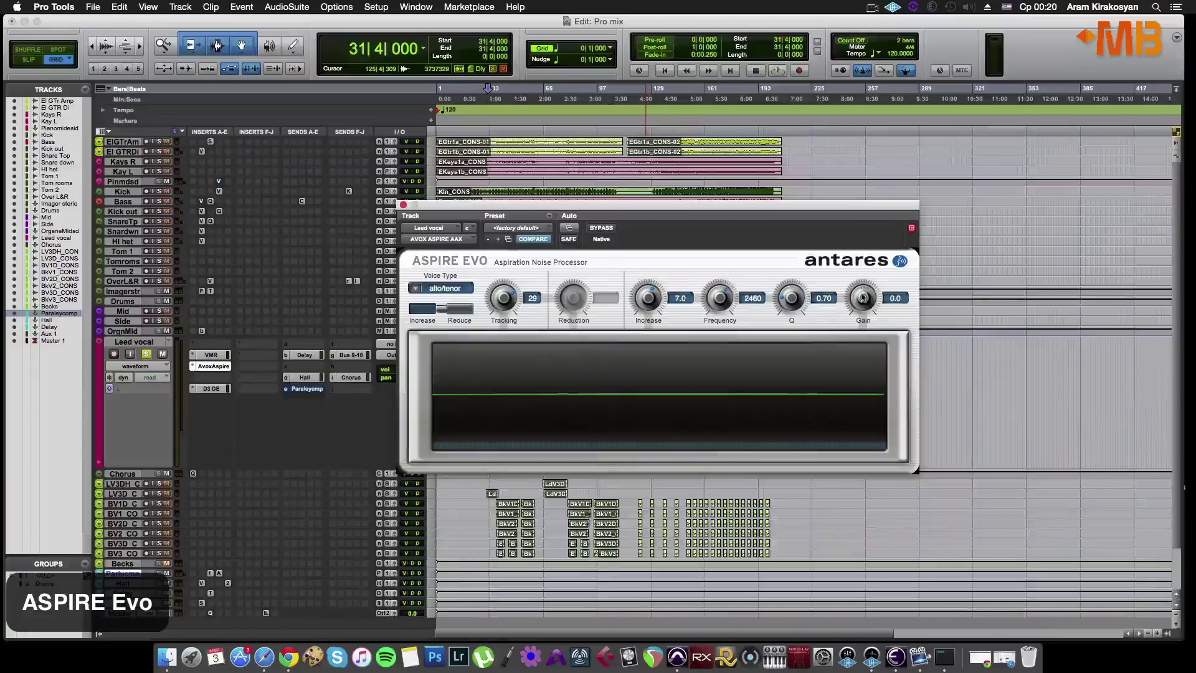
{"action": "mouse_move", "coordinate": [863, 297]}
{"action": "left_mouse_down"}
{"action": "mouse_move", "coordinate": [866, 288]}
{"action": "mouse_move", "coordinate": [862, 304]}
{"action": "left_mouse_up"}
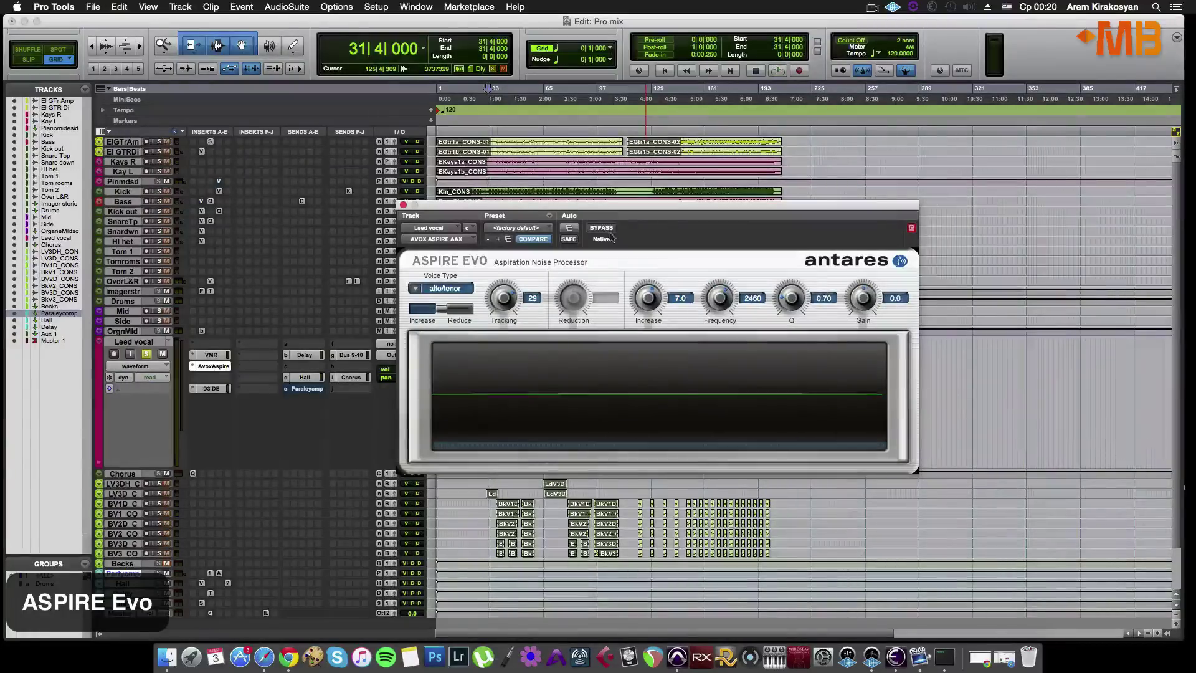
Play the lead vocal, set Tracking to 57, switch ASPIRE EVO to Reduce mode with Reduction at -7.6, and stop playback.
{"action": "key", "text": "space"}
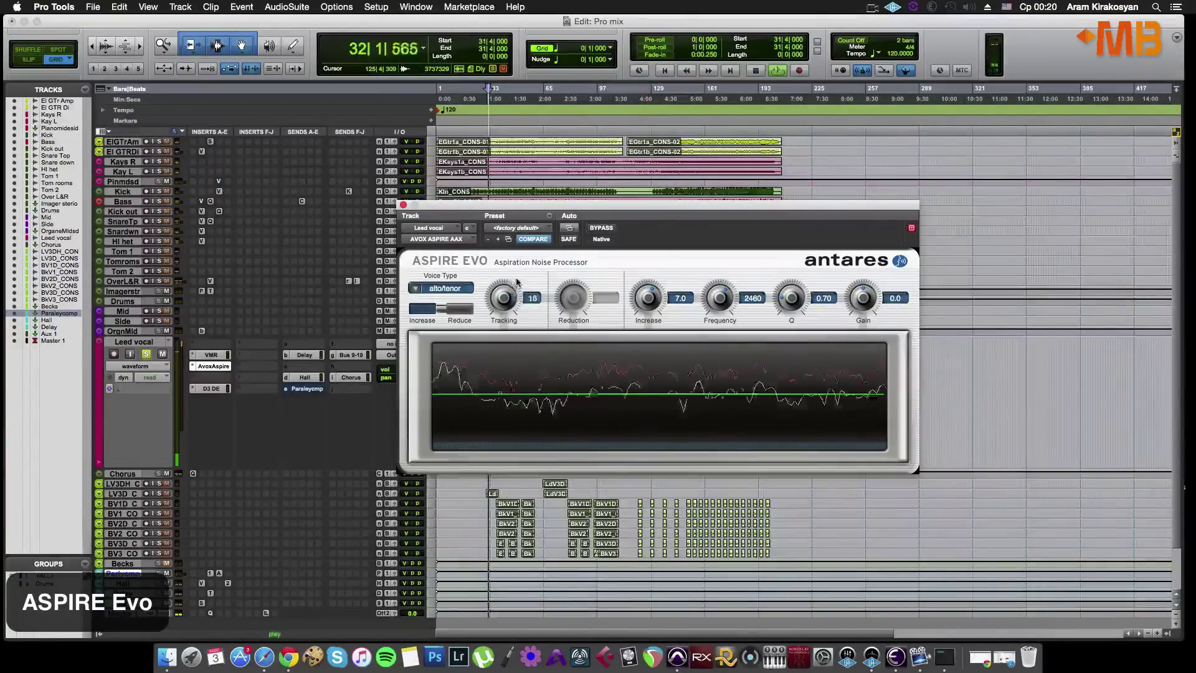
{"action": "mouse_move", "coordinate": [516, 307]}
{"action": "left_mouse_down"}
{"action": "mouse_move", "coordinate": [524, 377]}
{"action": "mouse_move", "coordinate": [511, 286]}
{"action": "left_mouse_up"}
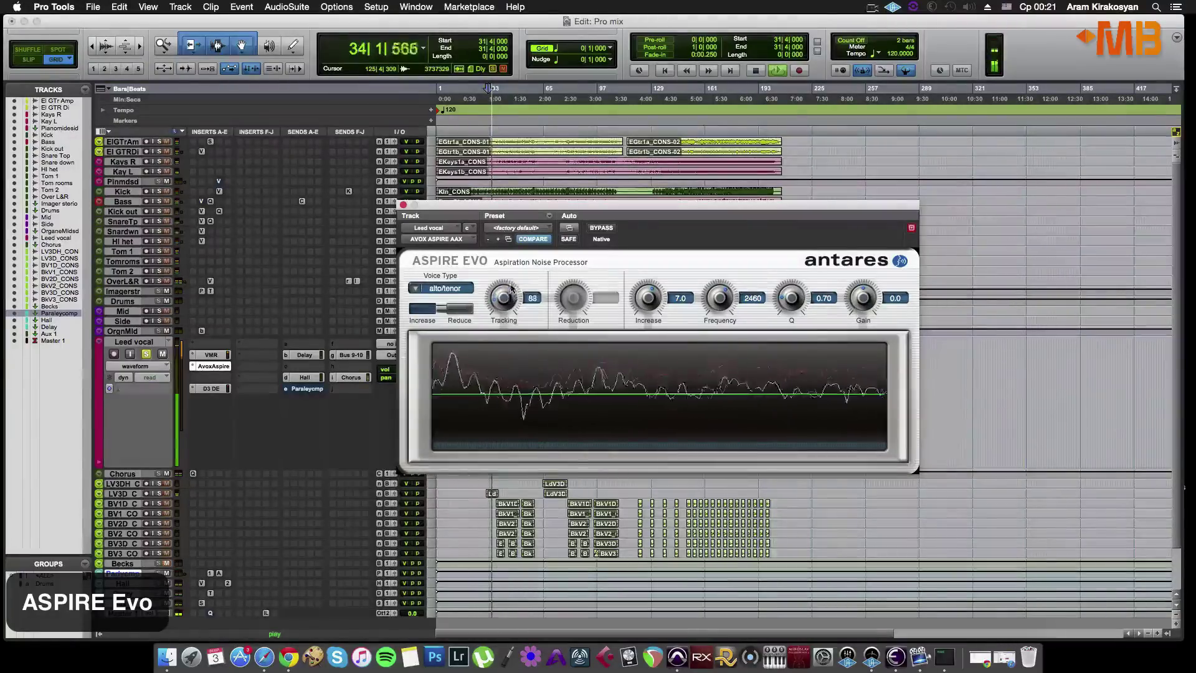
{"action": "left_click", "coordinate": [464, 310]}
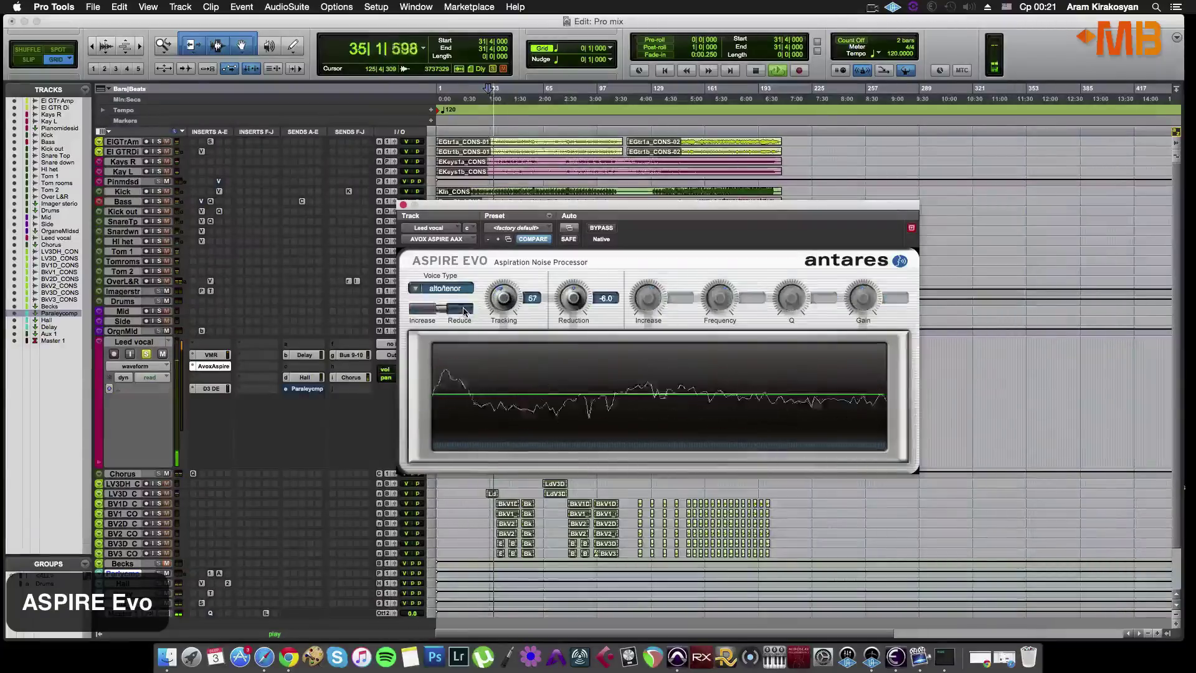
{"action": "left_click_drag", "start_coordinate": [582, 302], "coordinate": [615, 317]}
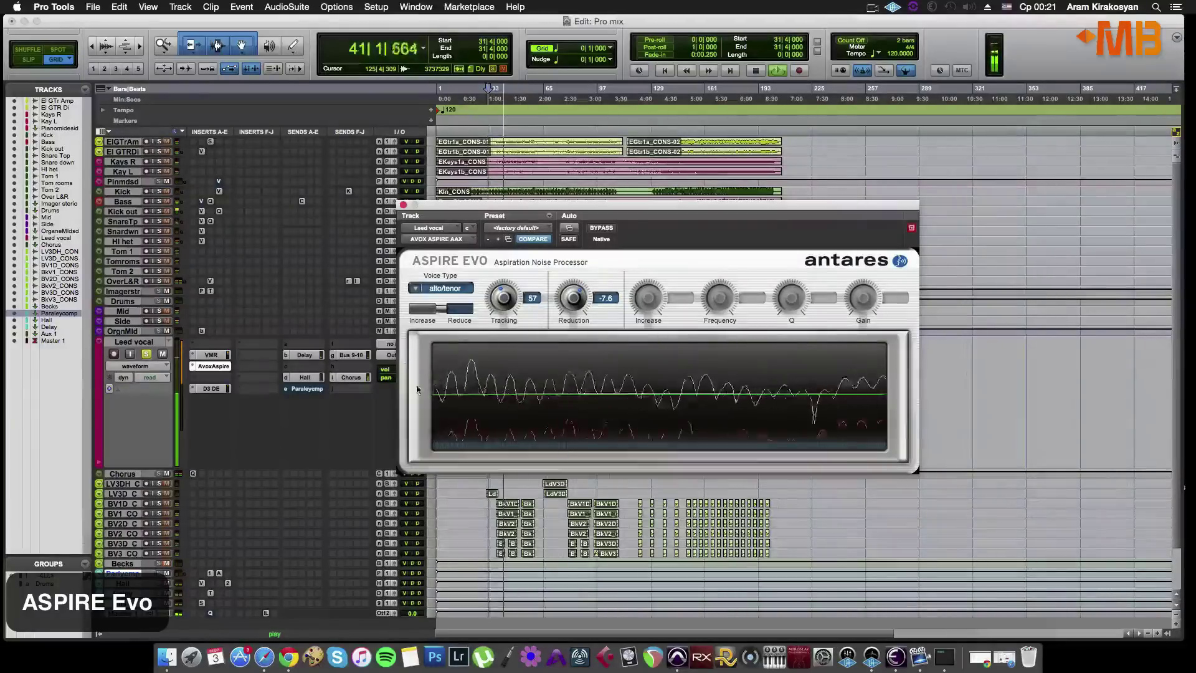
{"action": "key", "text": "space"}
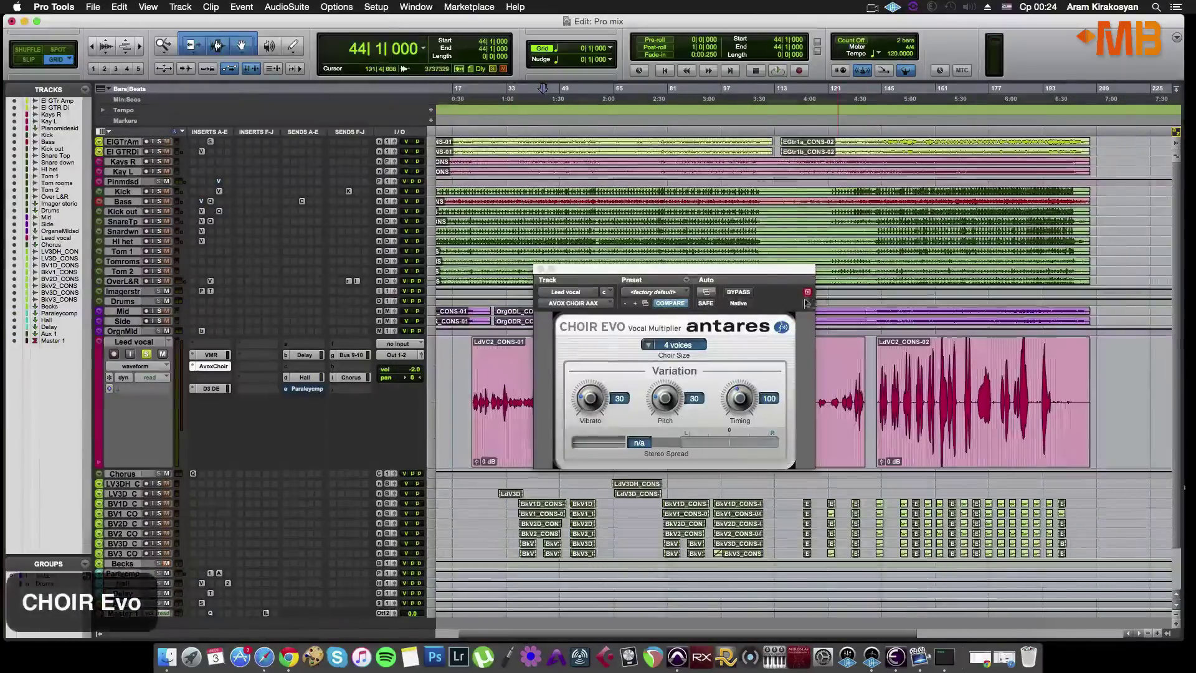
In CHOIR EVO, keep Choir Size at 4 voices and set Vibrato to 41, Pitch to 42 and Timing to 78.
{"action": "left_click_drag", "start_coordinate": [756, 272], "coordinate": [744, 276]}
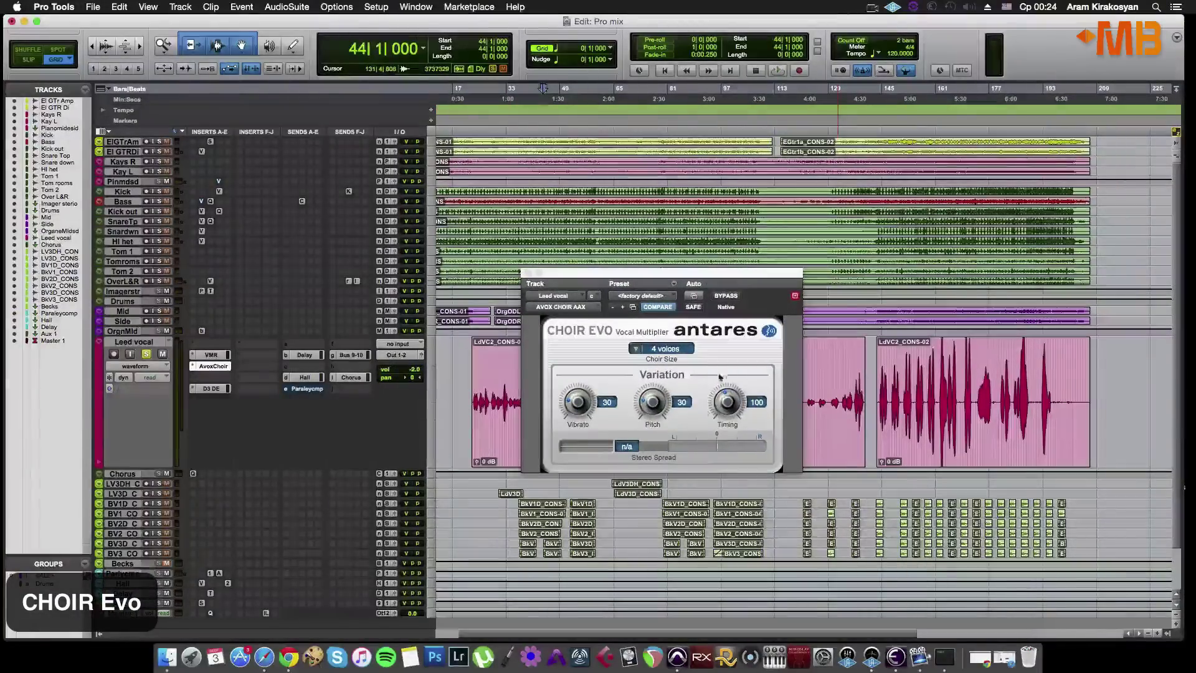
{"action": "left_click", "coordinate": [672, 350]}
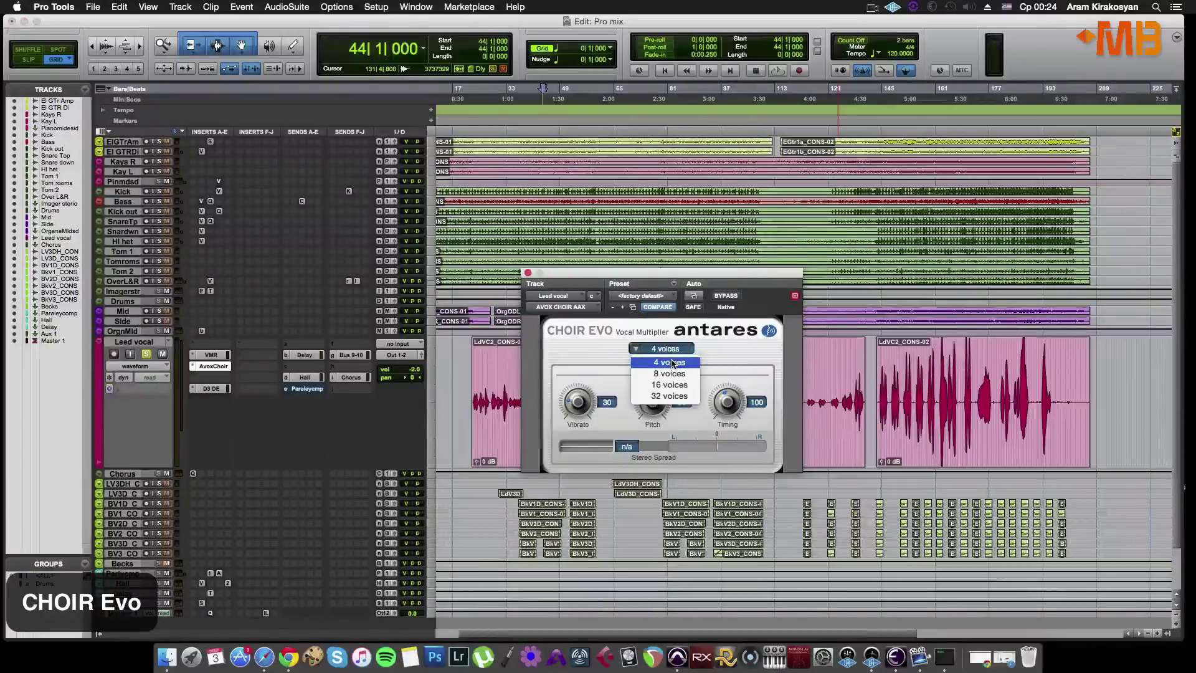
{"action": "left_click", "coordinate": [672, 362]}
{"action": "left_click", "coordinate": [673, 351]}
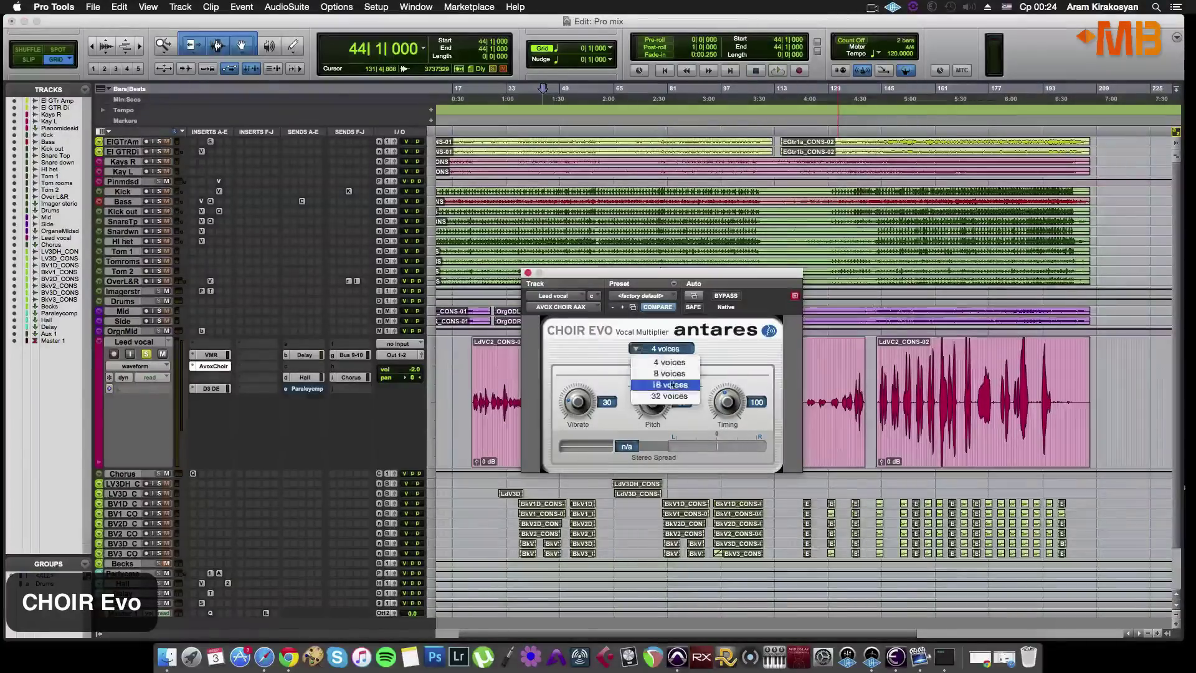
{"action": "left_click", "coordinate": [695, 350]}
{"action": "left_click_drag", "start_coordinate": [582, 411], "coordinate": [658, 399]}
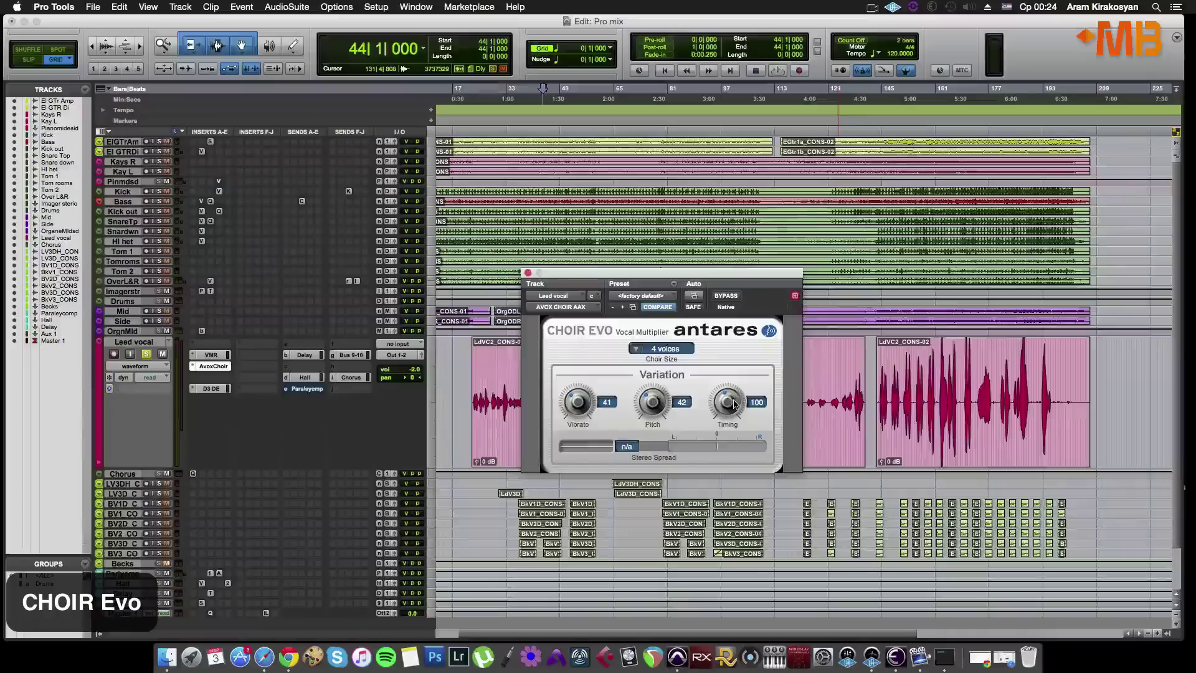
{"action": "left_click_drag", "start_coordinate": [731, 399], "coordinate": [733, 421]}
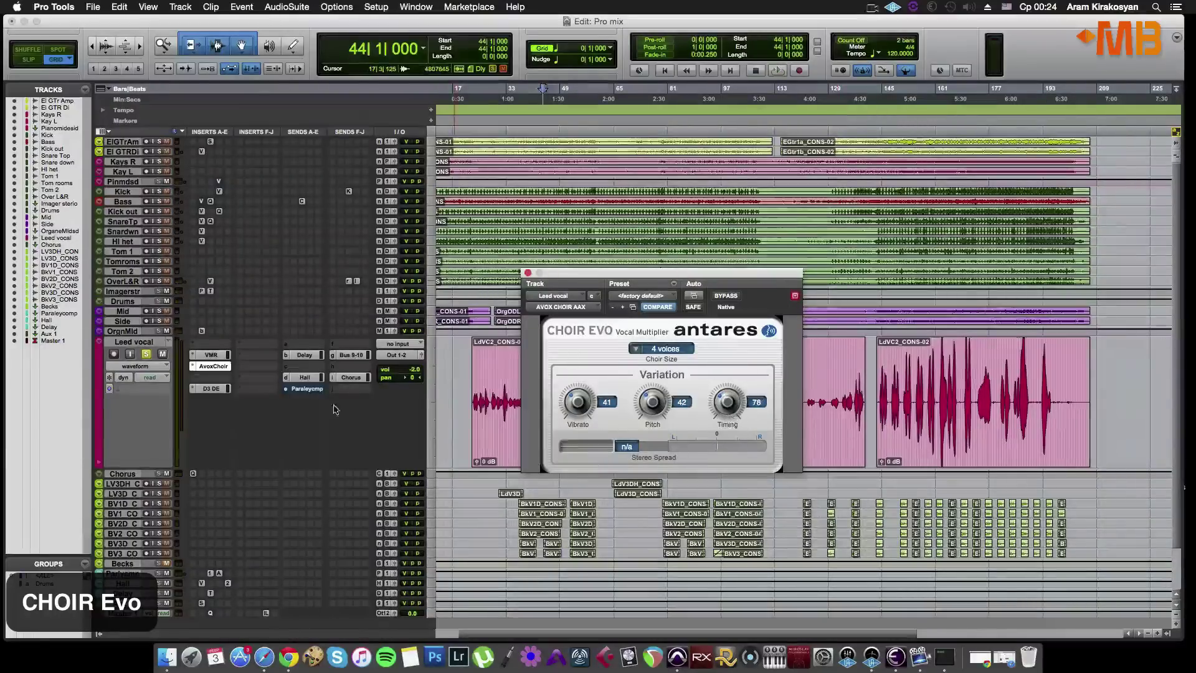
Play the lead vocal and compare CHOIR EVO bypassed and active.
{"action": "left_click", "coordinate": [720, 296]}
{"action": "left_click", "coordinate": [721, 296]}
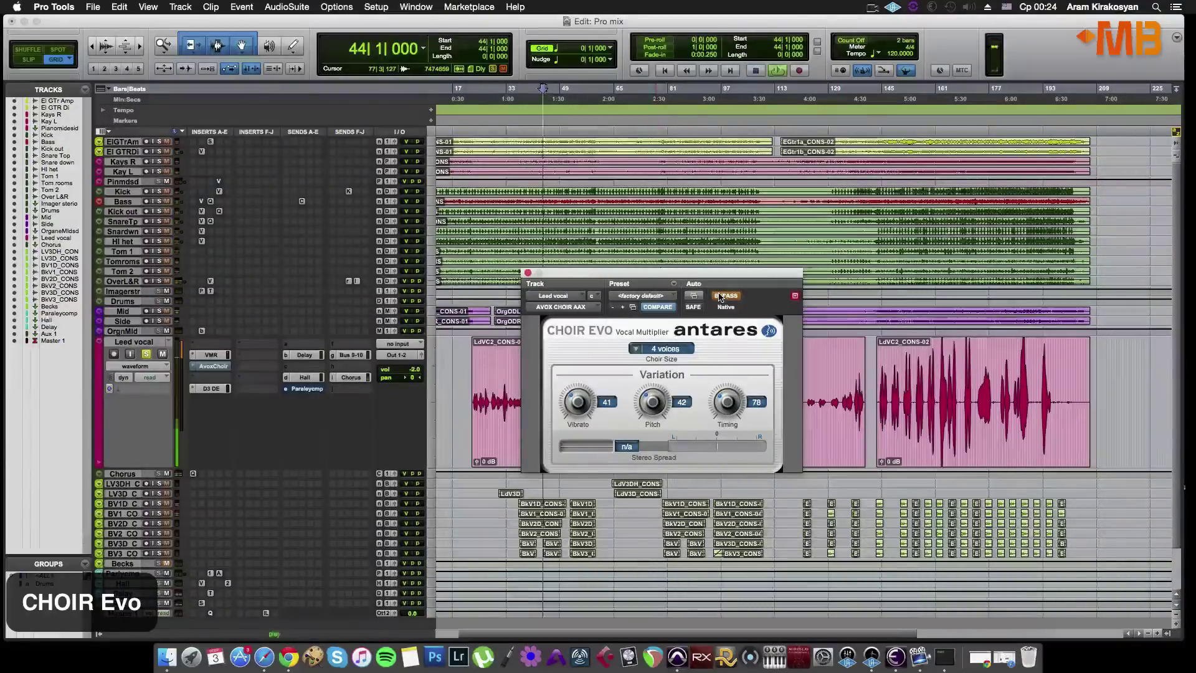
{"action": "key", "text": "space"}
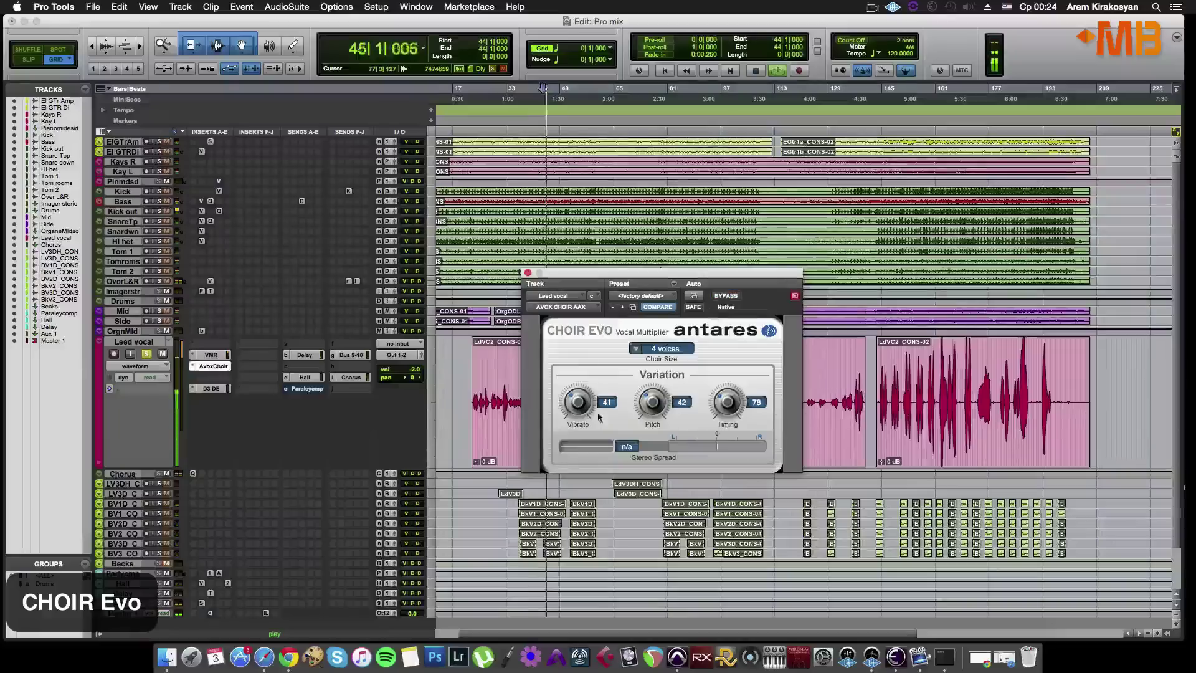
During playback, set CHOIR EVO's Vibrato to 62, Pitch to 43 and Timing to 96.
{"action": "left_click_drag", "start_coordinate": [582, 403], "coordinate": [582, 378]}
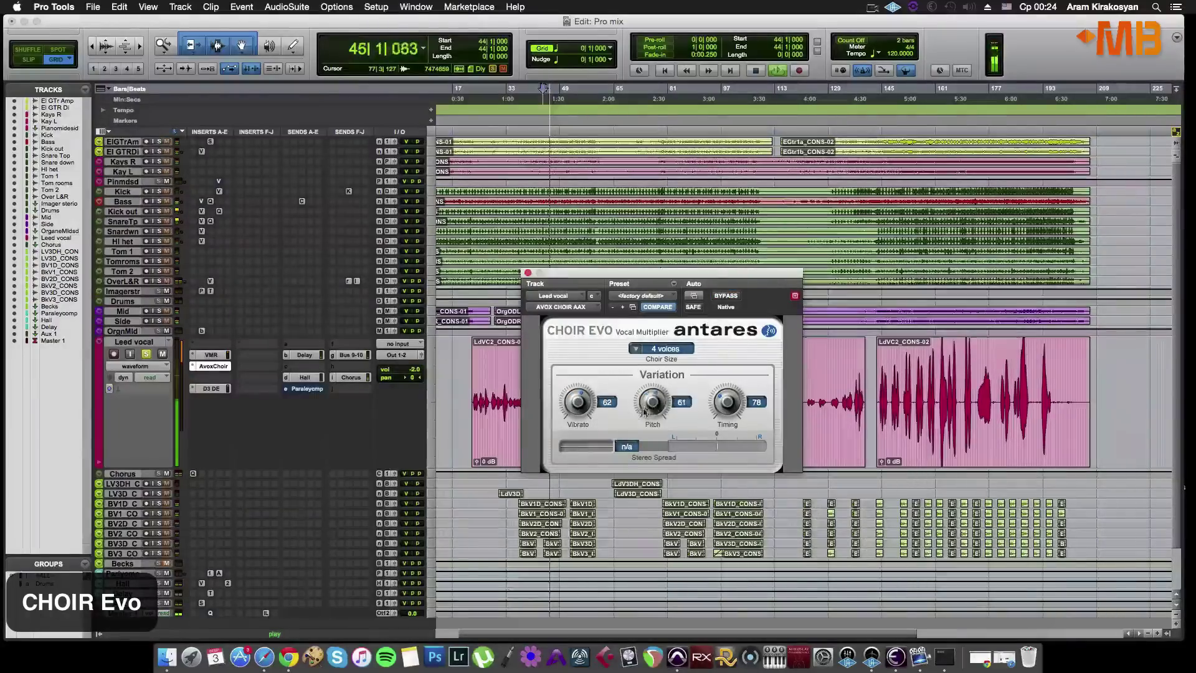
{"action": "left_click_drag", "start_coordinate": [652, 409], "coordinate": [653, 407]}
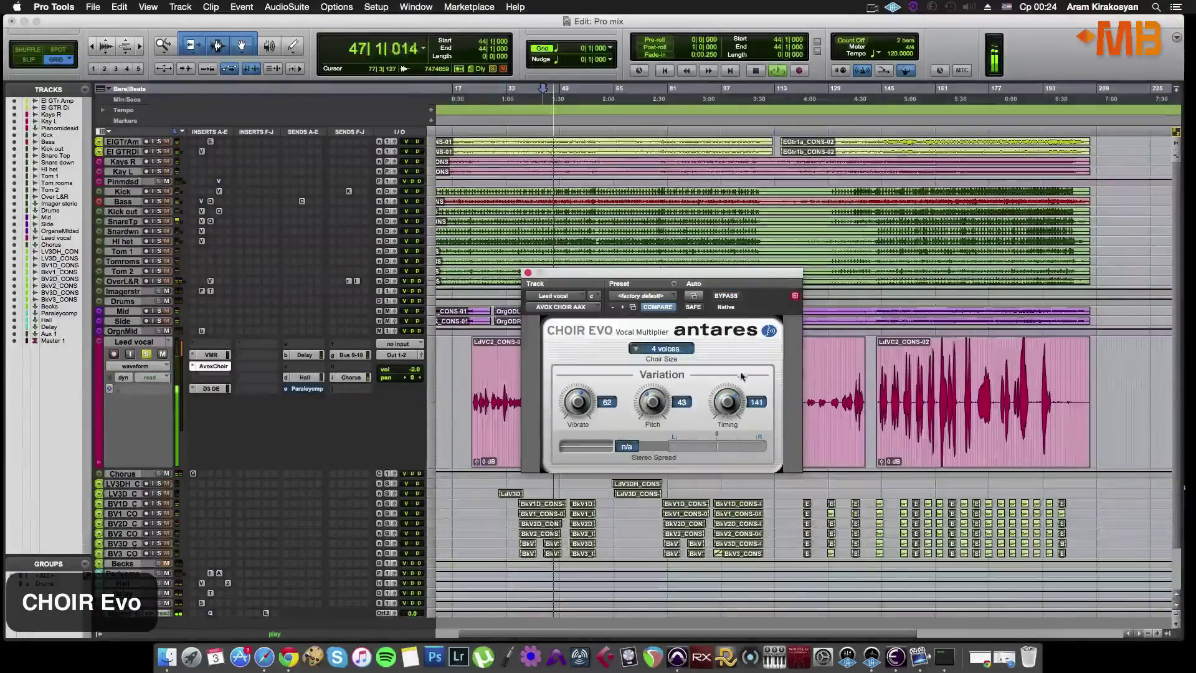
{"action": "mouse_move", "coordinate": [728, 413]}
{"action": "left_mouse_down"}
{"action": "mouse_move", "coordinate": [730, 399]}
{"action": "mouse_move", "coordinate": [731, 421]}
{"action": "left_mouse_up"}
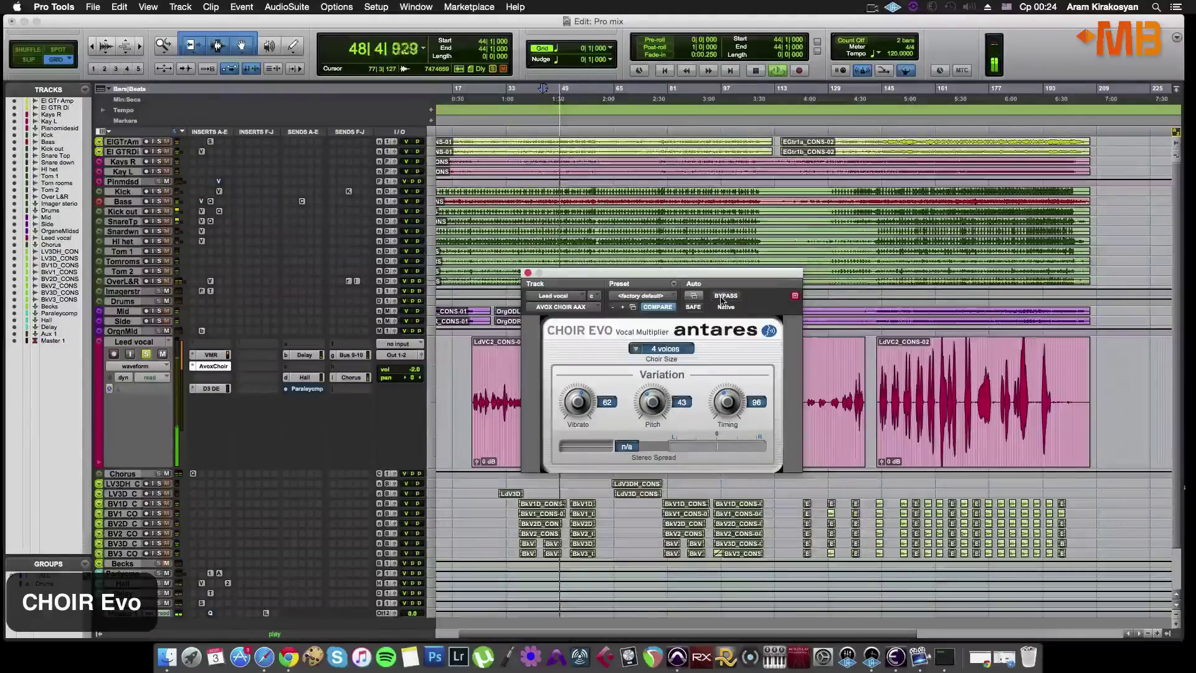
Set Choir Size to 32 voices, and restart playback to compare the lead vocal with the choir effect bypassed and active.
{"action": "left_click", "coordinate": [666, 348]}
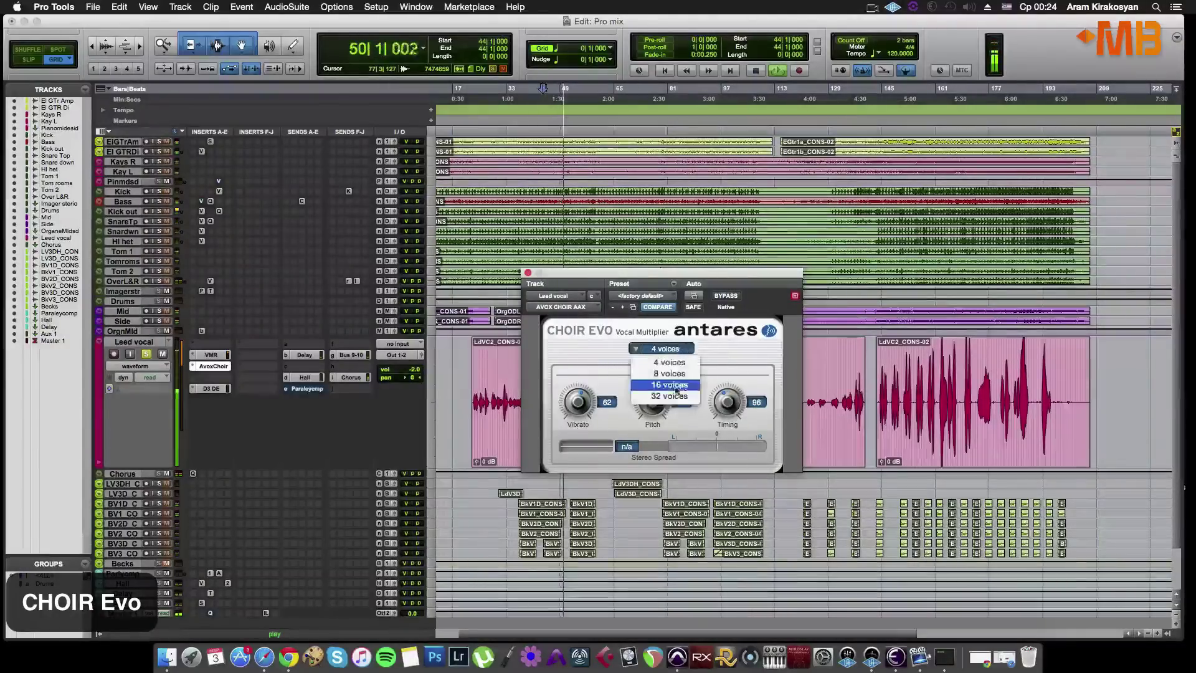
{"action": "left_click", "coordinate": [679, 383]}
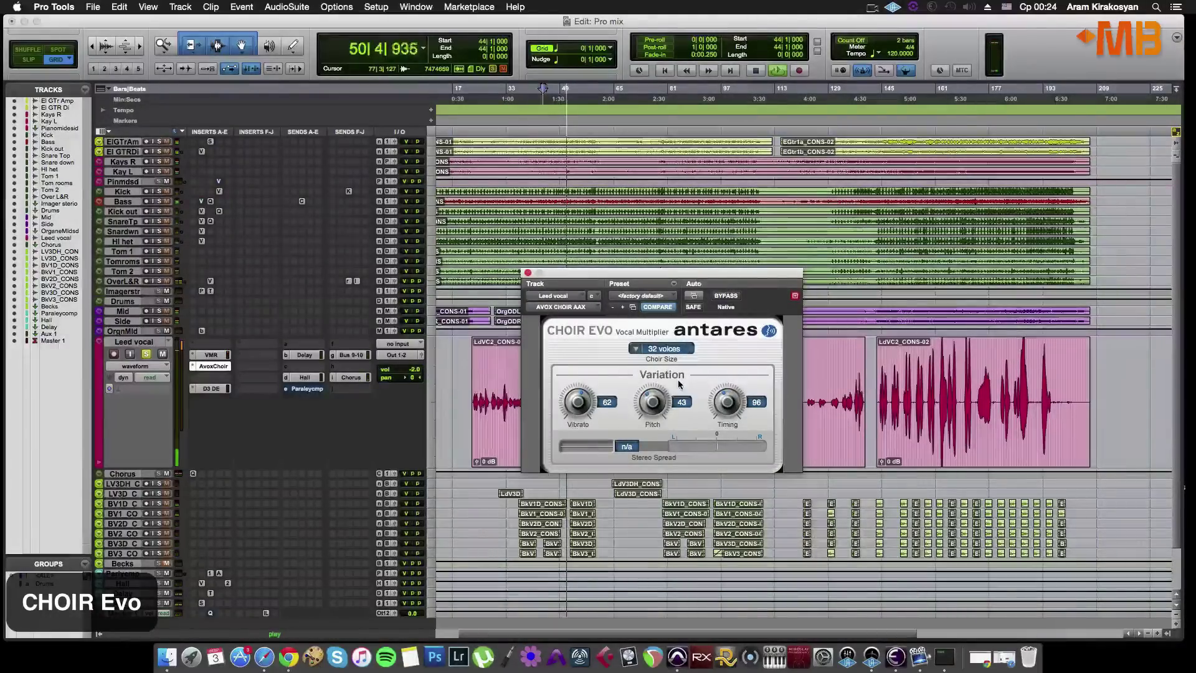
{"action": "key", "text": "space"}
{"action": "key", "text": "space"}
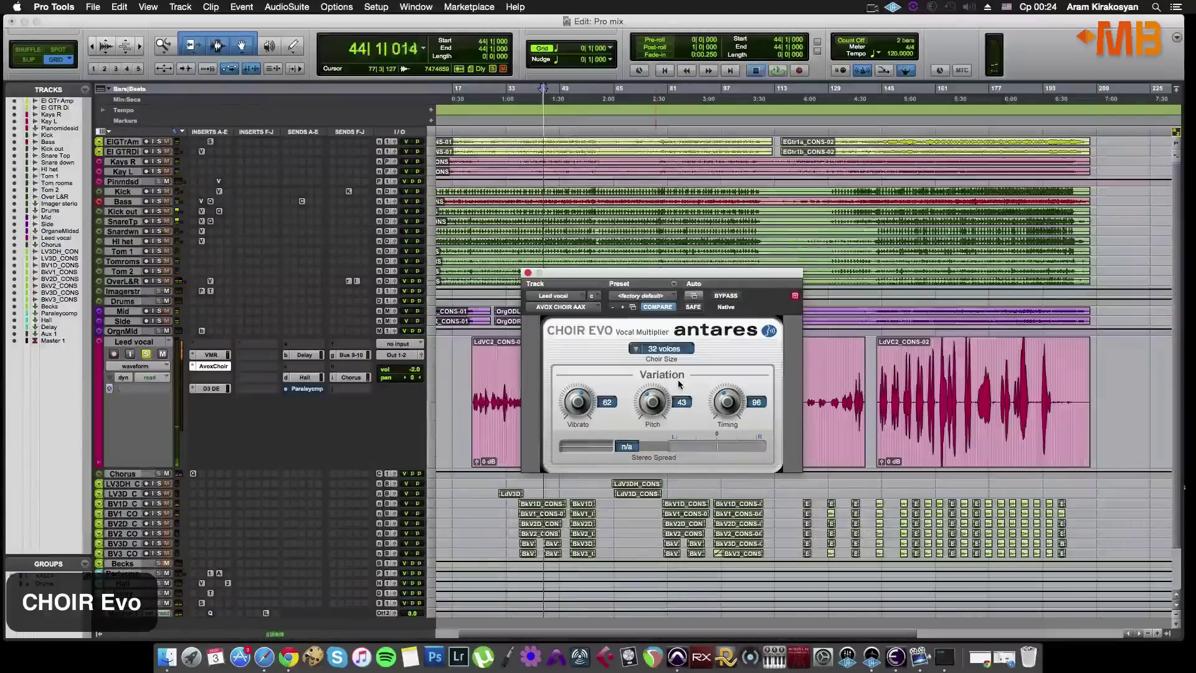
{"action": "left_click", "coordinate": [725, 296]}
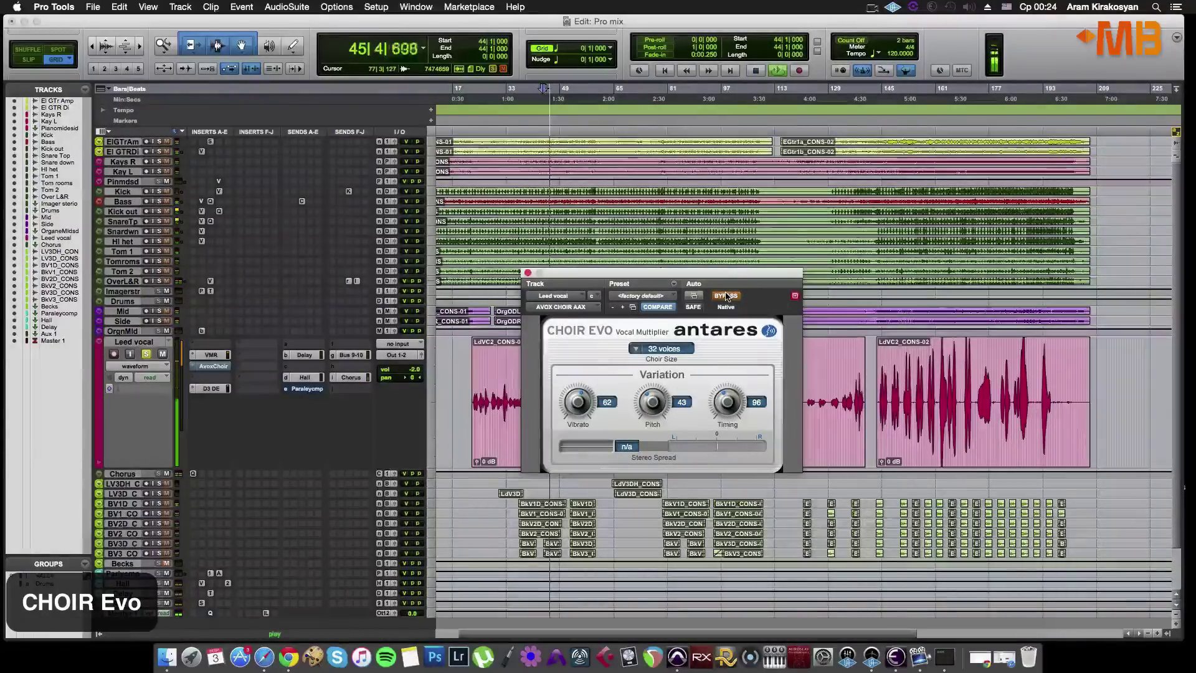
{"action": "left_click", "coordinate": [721, 296]}
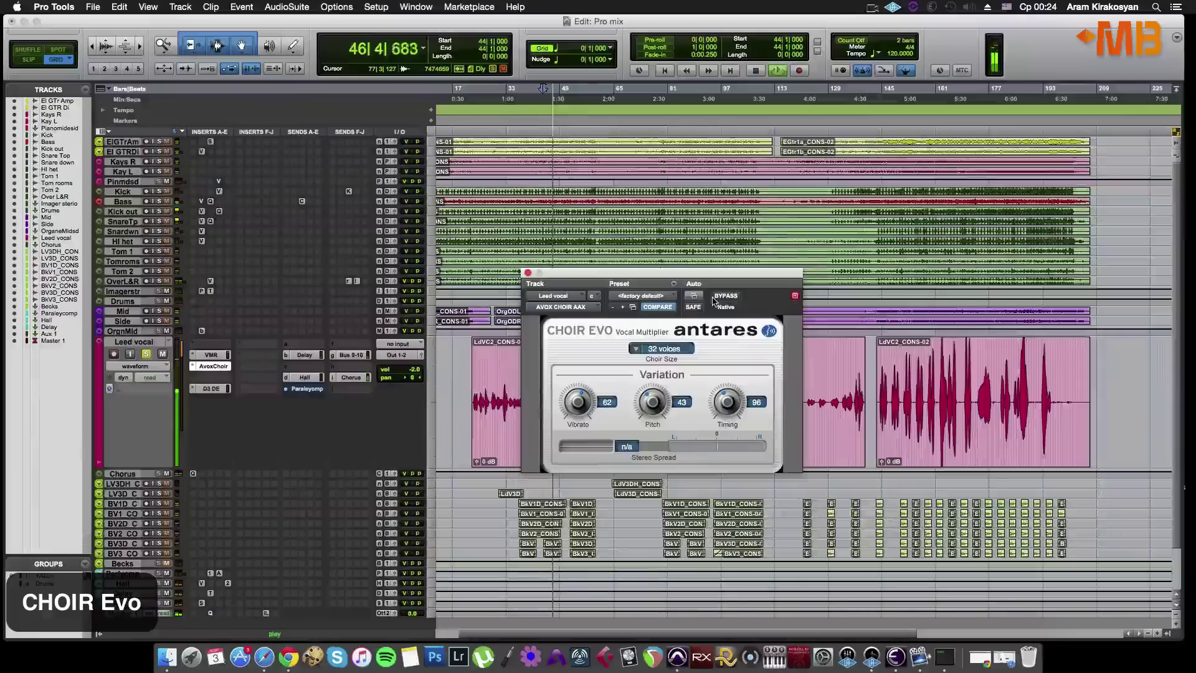
Reduce CHOIR EVO's Pitch to 40 and Vibrato to 52 during playback, and stop playback.
{"action": "left_click_drag", "start_coordinate": [653, 401], "coordinate": [651, 416]}
{"action": "left_click_drag", "start_coordinate": [572, 416], "coordinate": [585, 411]}
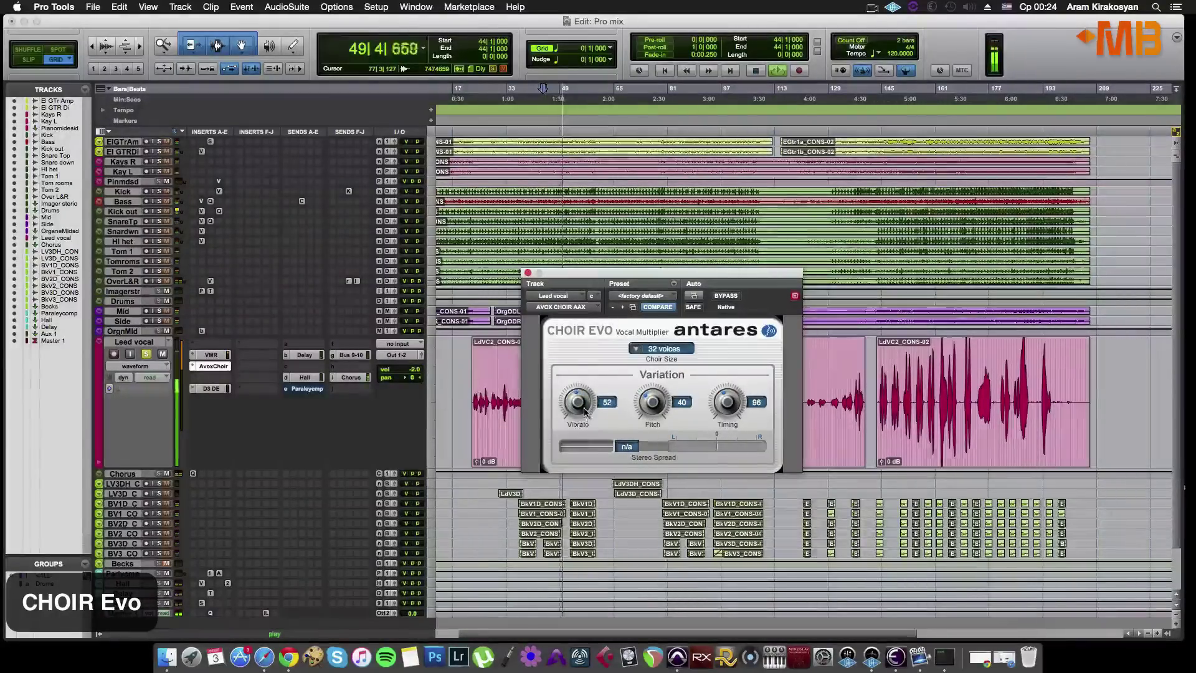
{"action": "key", "text": "space"}
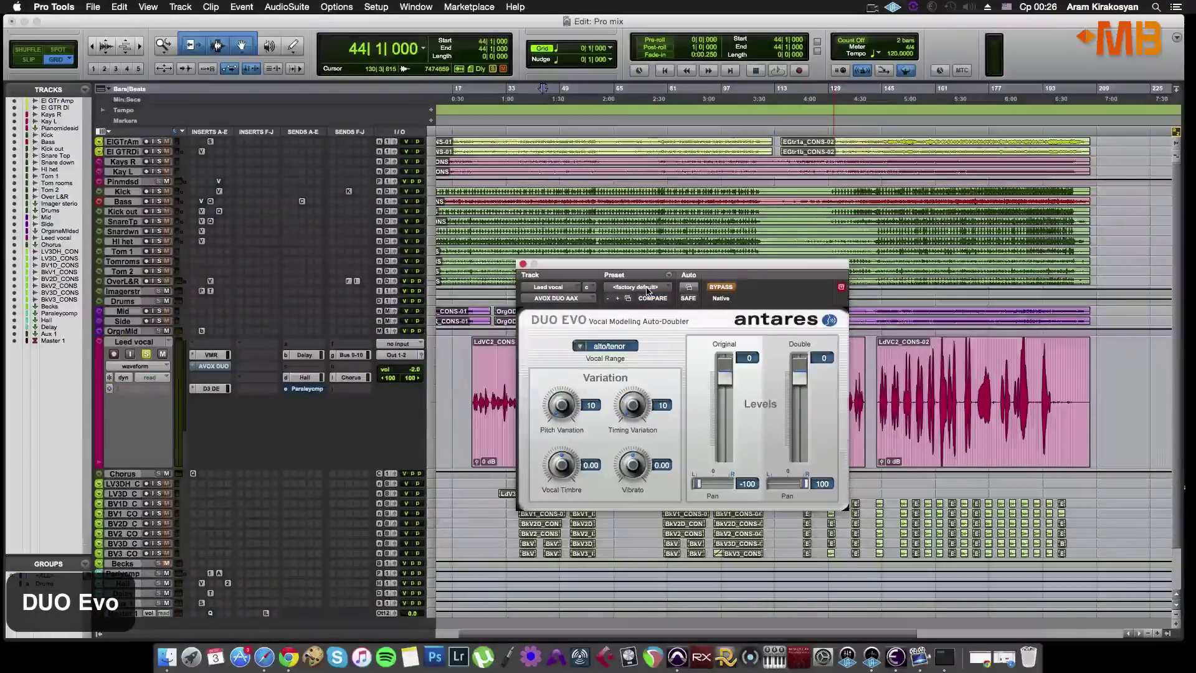
In DUO EVO, choose the alto/tenor vocal range and play the lead vocal with bypass turned off.
{"action": "left_click", "coordinate": [623, 350]}
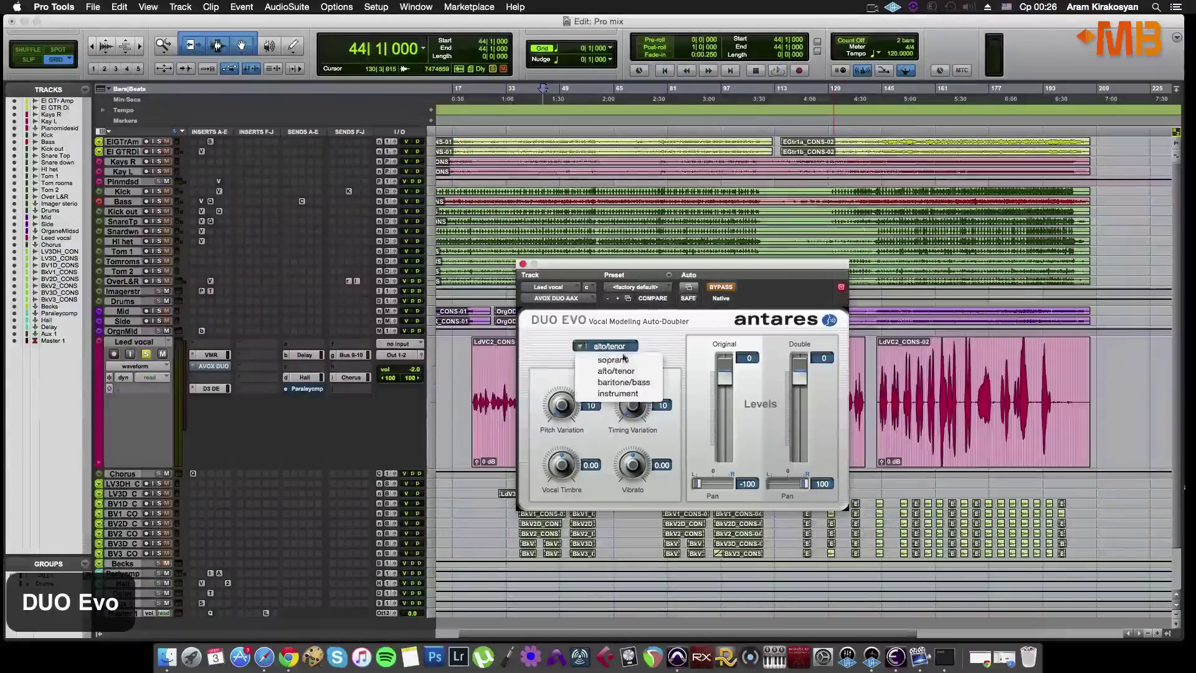
{"action": "left_click", "coordinate": [639, 368]}
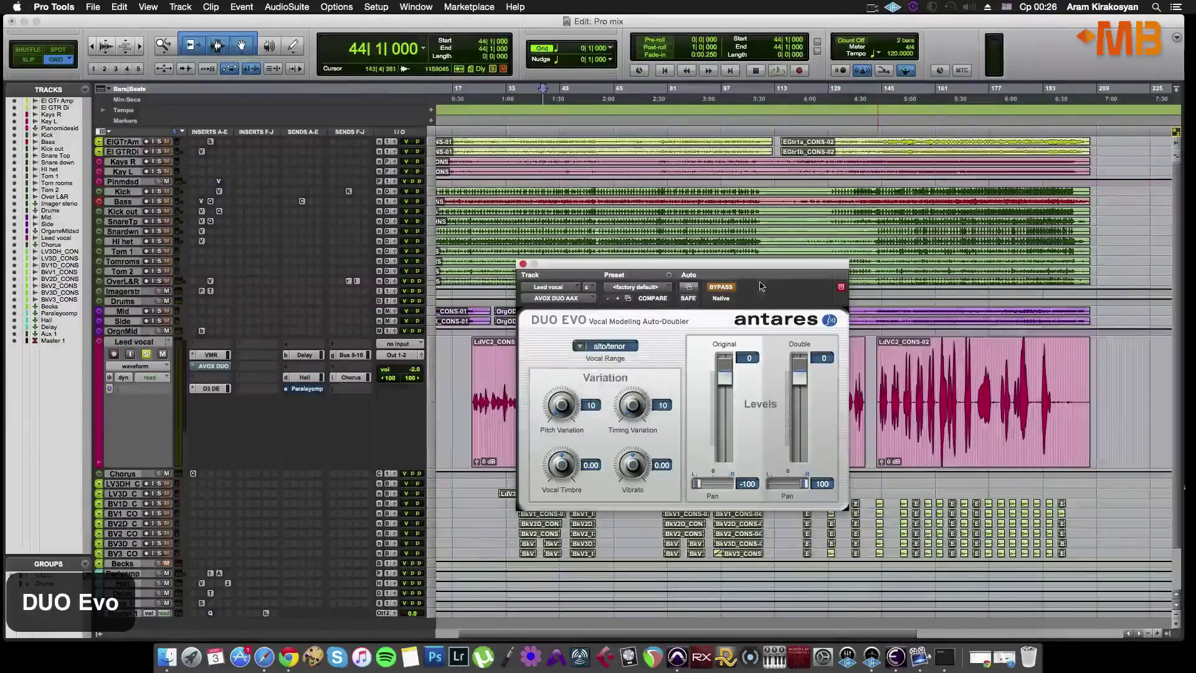
{"action": "key", "text": "space"}
{"action": "left_click", "coordinate": [721, 287]}
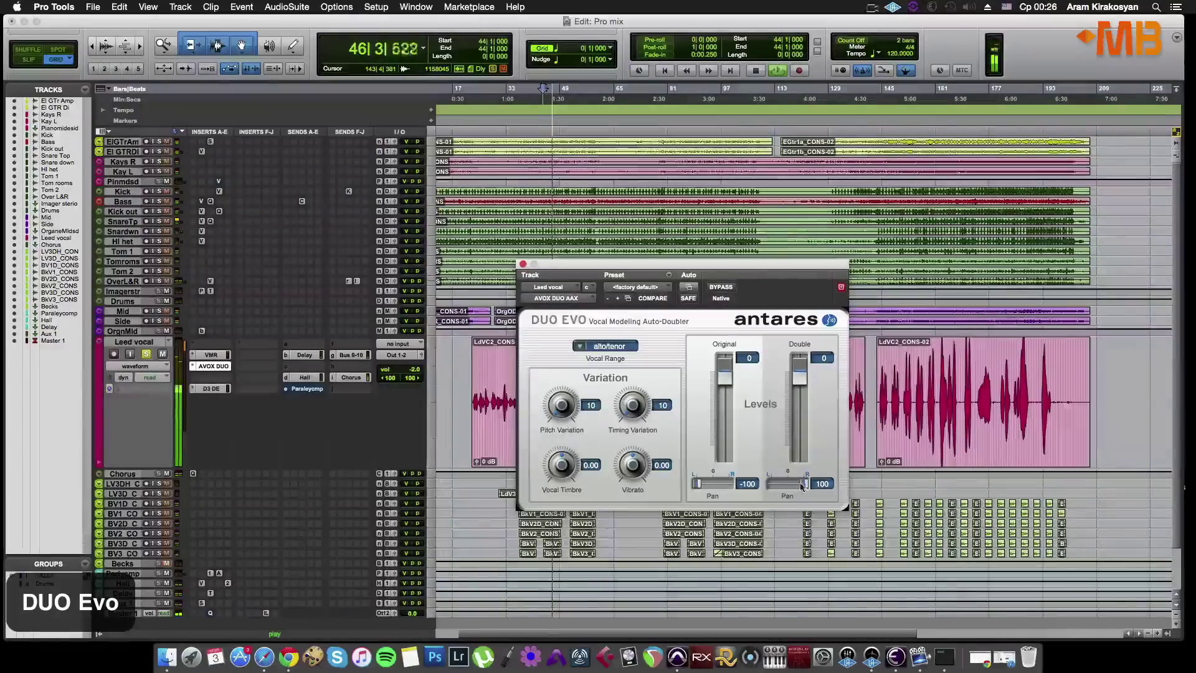
Try different pan positions for DUO EVO's original and double voices, restore them to -100 and 100, and stop playback.
{"action": "left_click_drag", "start_coordinate": [786, 491], "coordinate": [784, 492]}
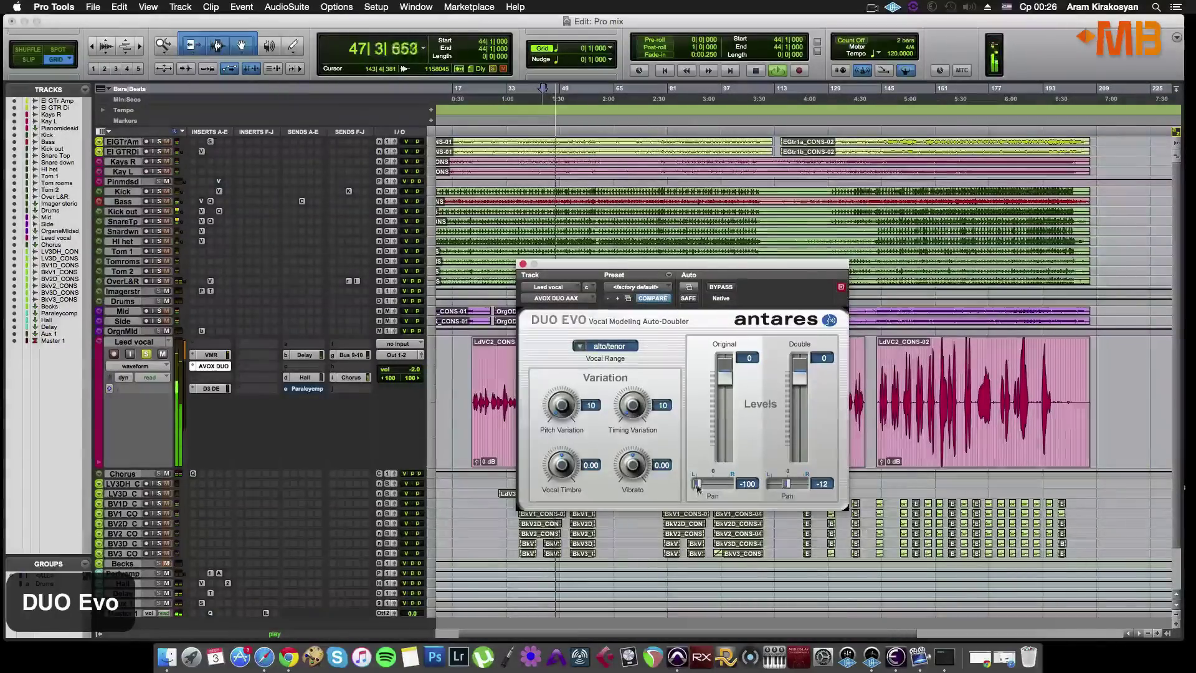
{"action": "left_click_drag", "start_coordinate": [697, 485], "coordinate": [819, 487]}
{"action": "left_click_drag", "start_coordinate": [731, 485], "coordinate": [680, 484]}
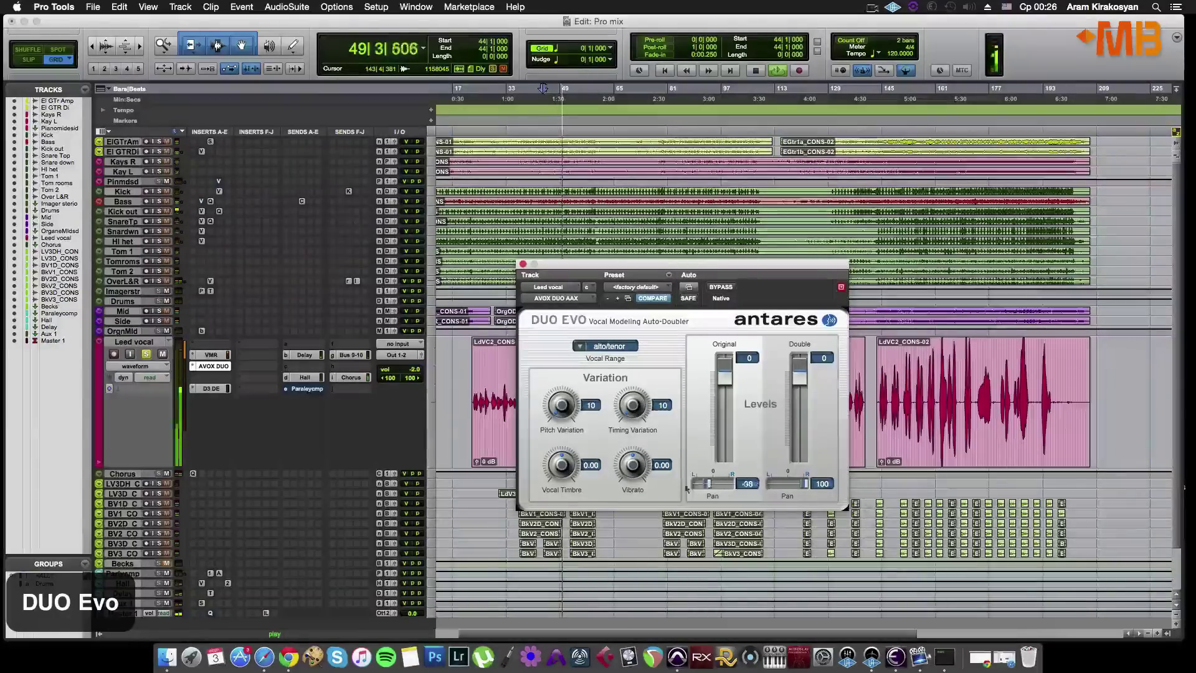
{"action": "key", "text": "space"}
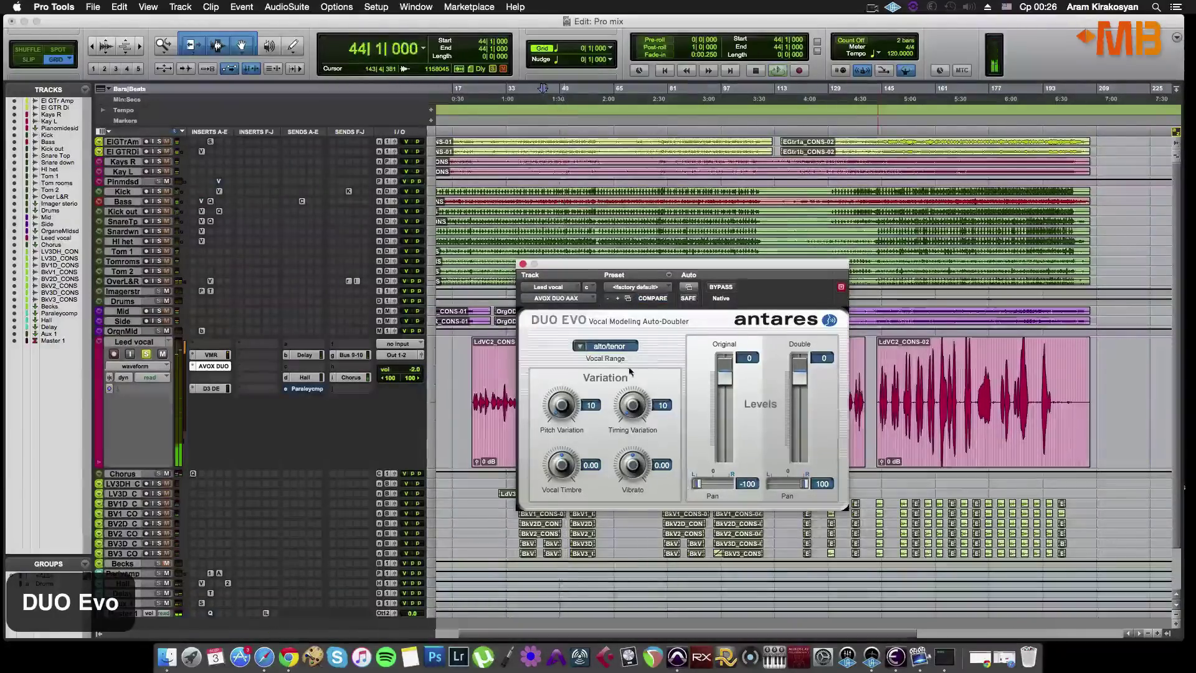
Try a Pitch Variation of 26 in DUO EVO and return it to 10, keeping the double panned to 100.
{"action": "left_click_drag", "start_coordinate": [562, 407], "coordinate": [567, 392]}
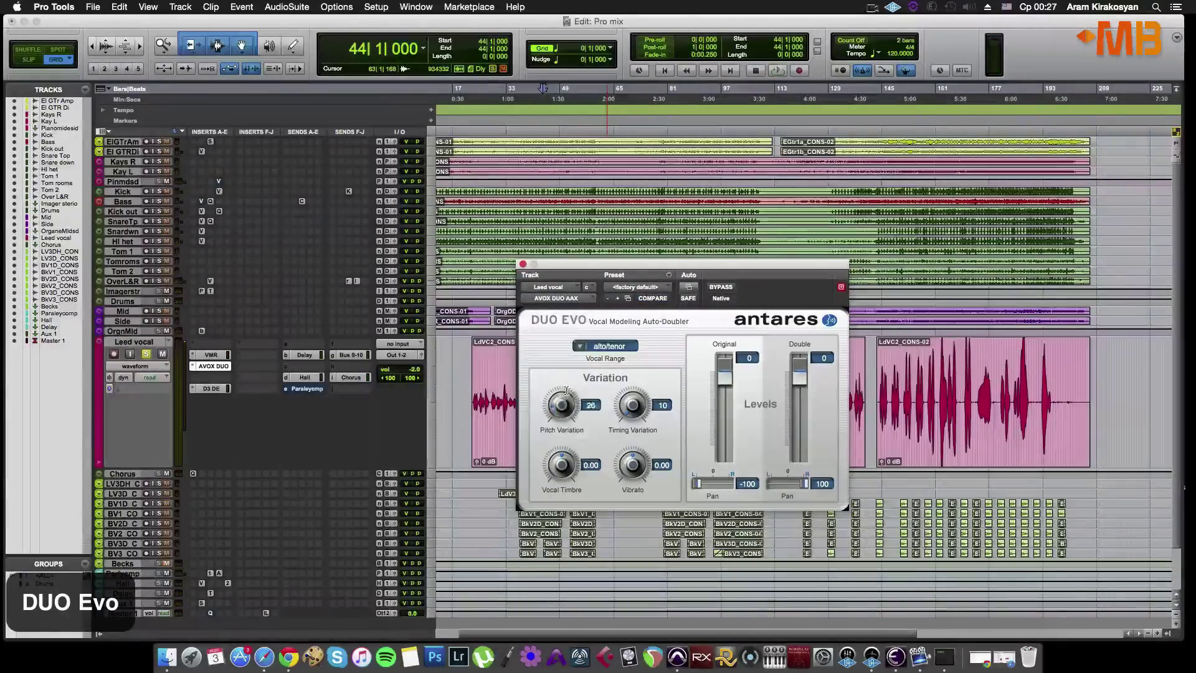
{"action": "left_click_drag", "start_coordinate": [561, 436], "coordinate": [561, 438]}
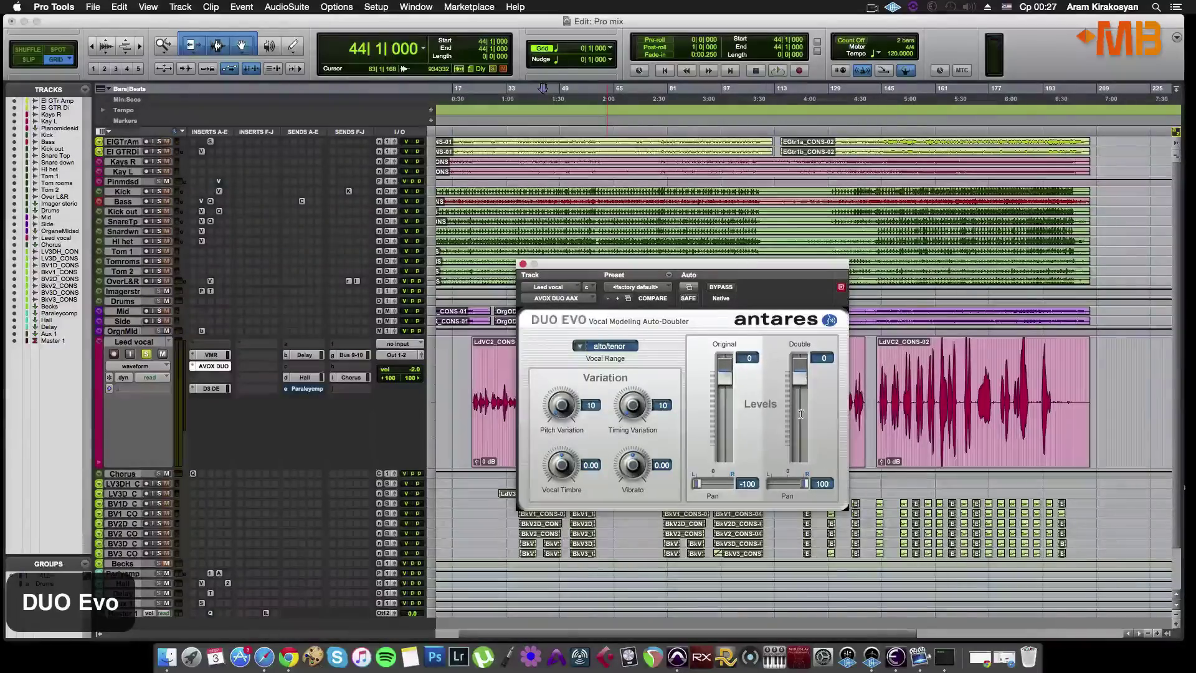
{"action": "left_click_drag", "start_coordinate": [802, 361], "coordinate": [823, 358]}
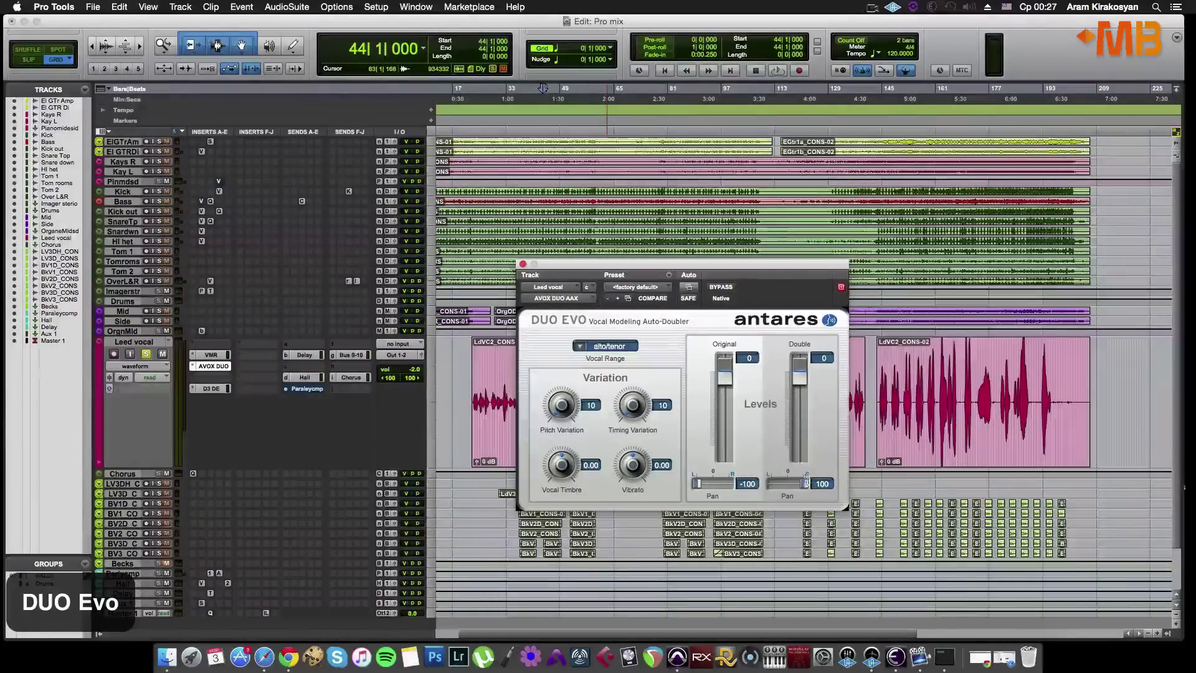
{"action": "left_click_drag", "start_coordinate": [806, 484], "coordinate": [814, 483]}
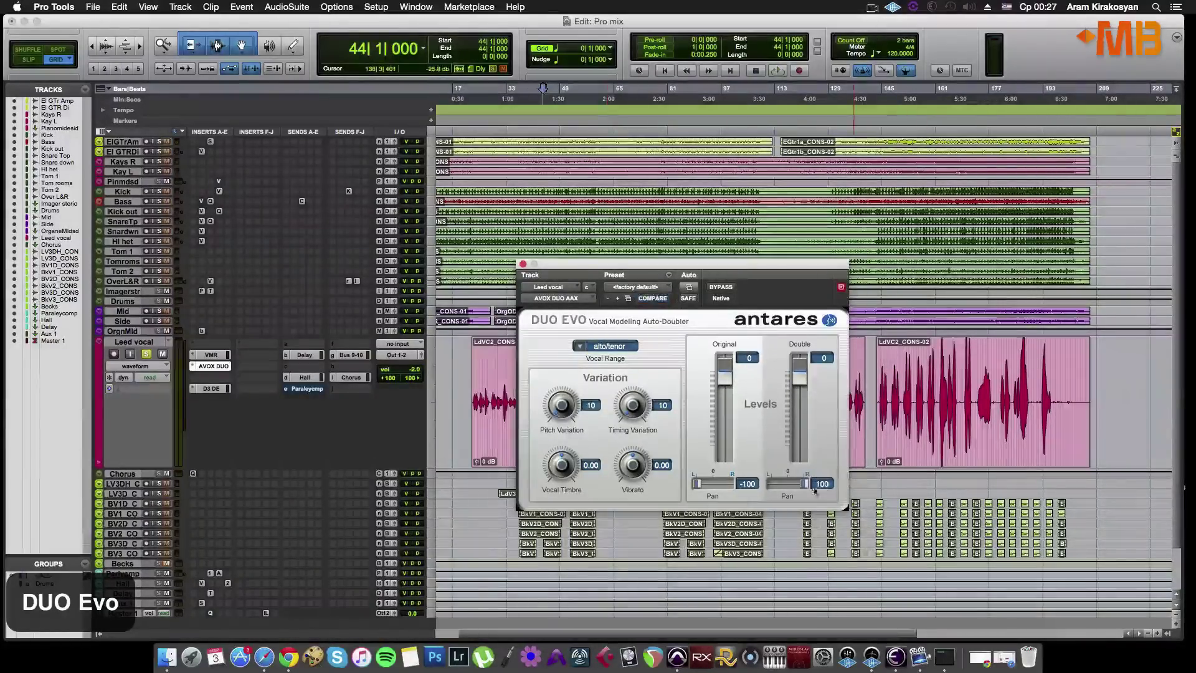
Audition the lead vocal with DUO EVO's Double level at -inf and raise it back to 0 during playback.
{"action": "left_click_drag", "start_coordinate": [799, 377], "coordinate": [799, 450]}
{"action": "key", "text": "space"}
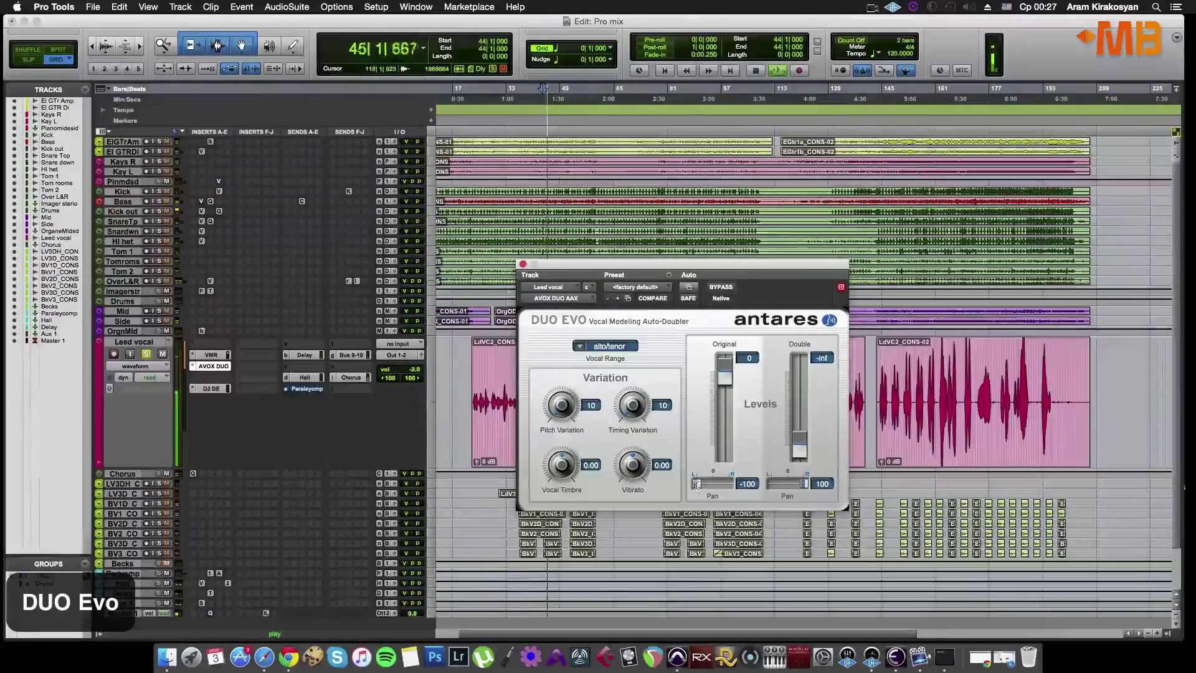
{"action": "left_click_drag", "start_coordinate": [802, 453], "coordinate": [801, 377]}
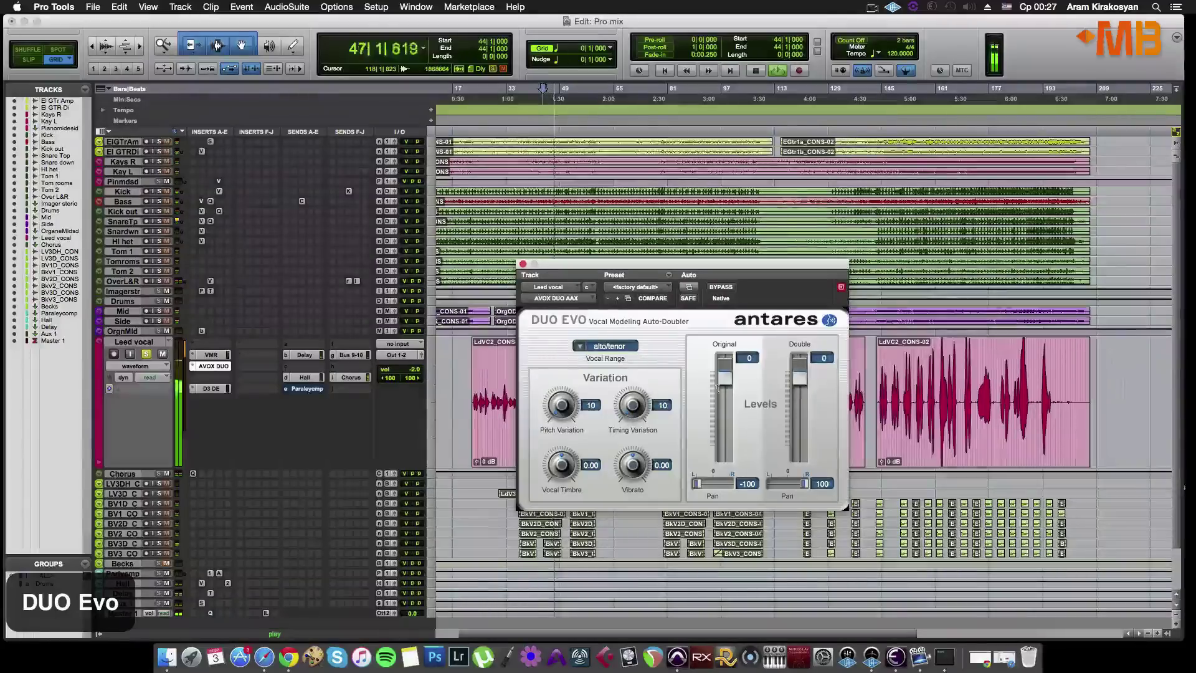
During playback, set DUO EVO's Vibrato to 0.21, Vocal Timbre to -0.16 and Timing Variation to 35.
{"action": "left_click_drag", "start_coordinate": [634, 477], "coordinate": [635, 472]}
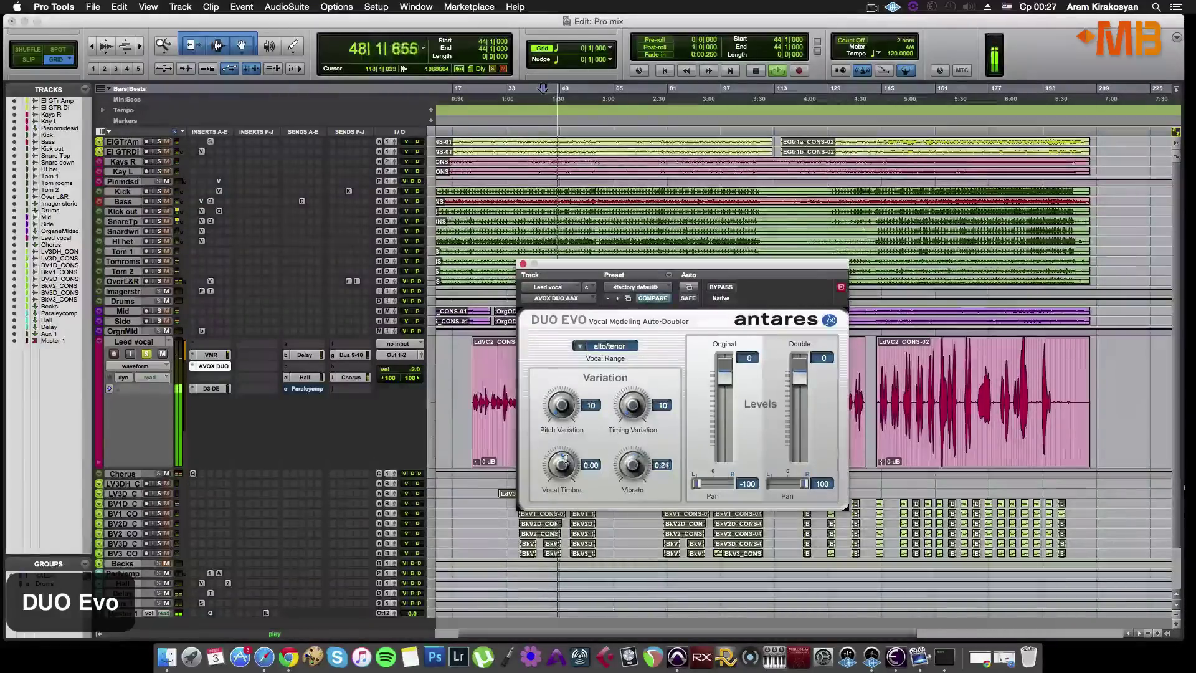
{"action": "mouse_move", "coordinate": [564, 460]}
{"action": "left_mouse_down"}
{"action": "mouse_move", "coordinate": [577, 449]}
{"action": "mouse_move", "coordinate": [572, 469]}
{"action": "left_mouse_up"}
{"action": "left_click_drag", "start_coordinate": [636, 410], "coordinate": [639, 402]}
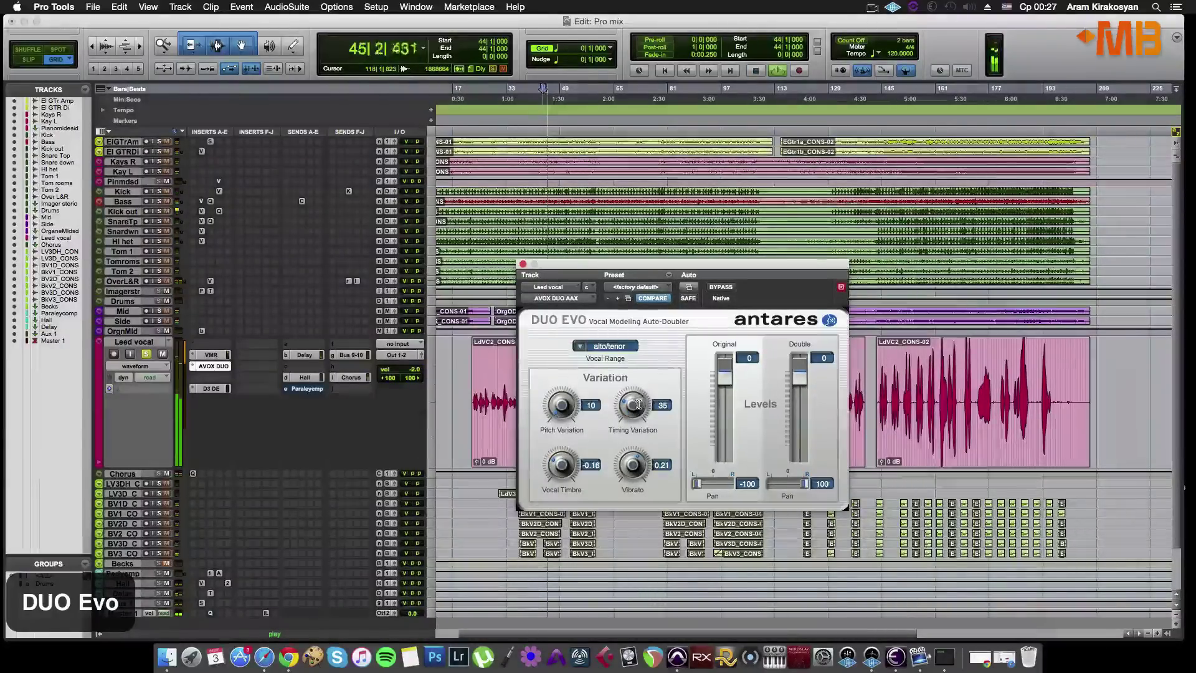
Compare the lead vocal with DUO EVO bypassed and active, and lower the Original level.
{"action": "left_click", "coordinate": [721, 288]}
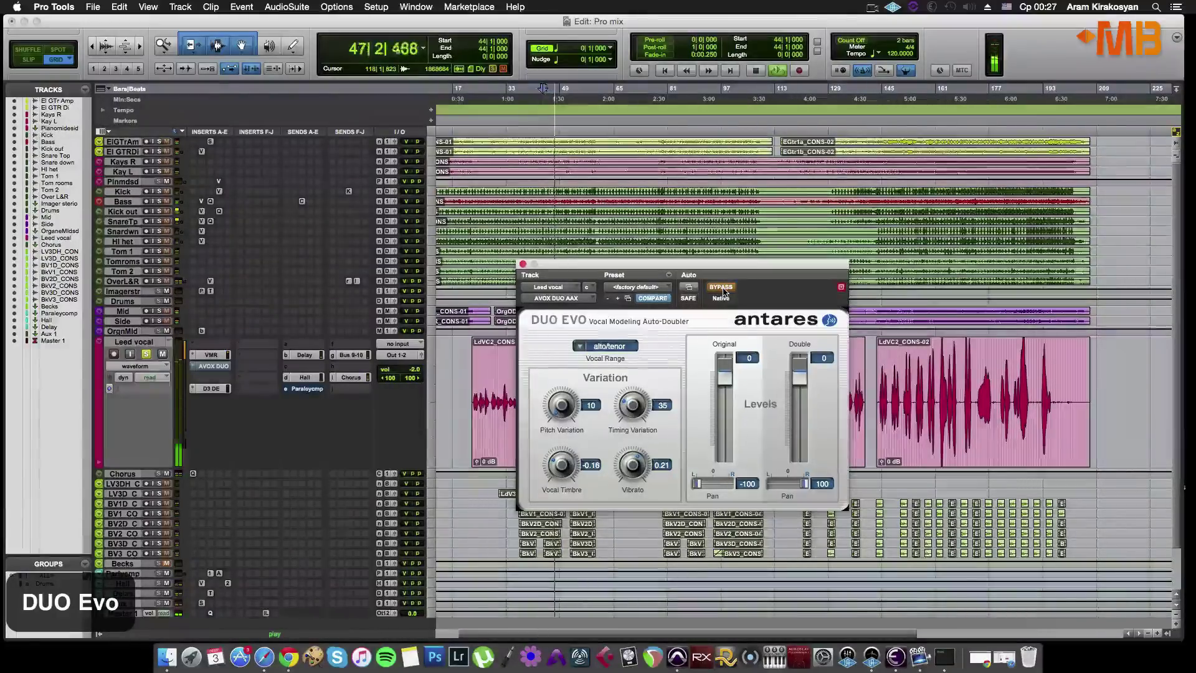
{"action": "left_click", "coordinate": [723, 289]}
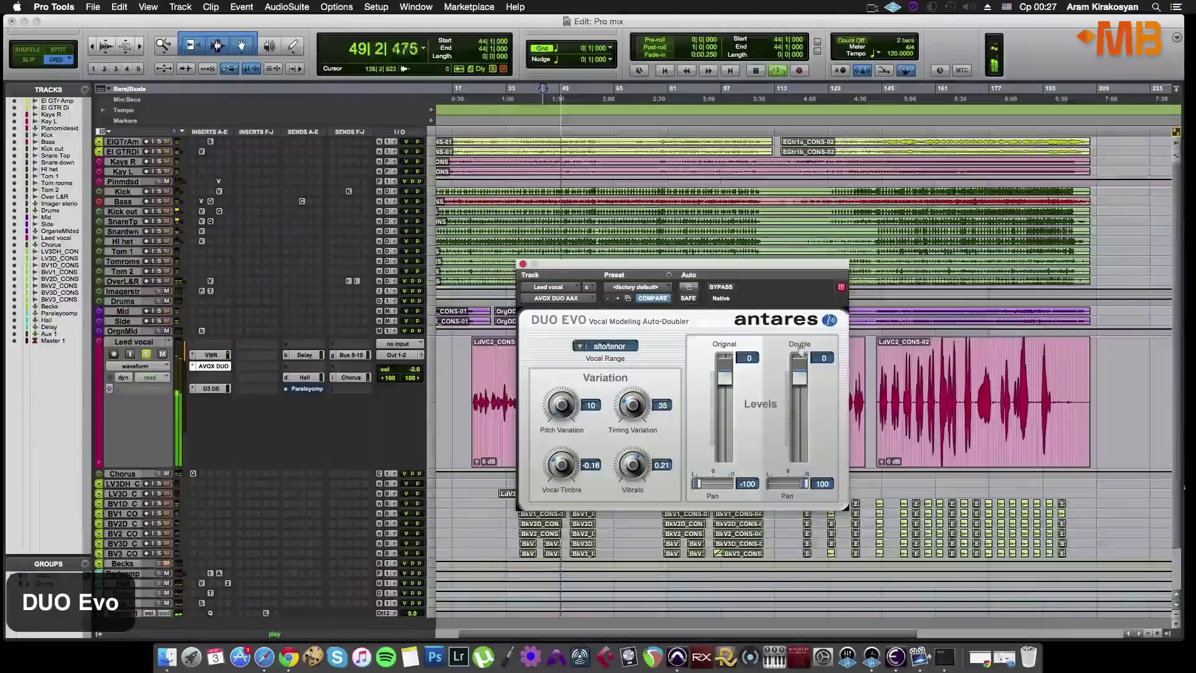
{"action": "left_click_drag", "start_coordinate": [725, 378], "coordinate": [717, 406]}
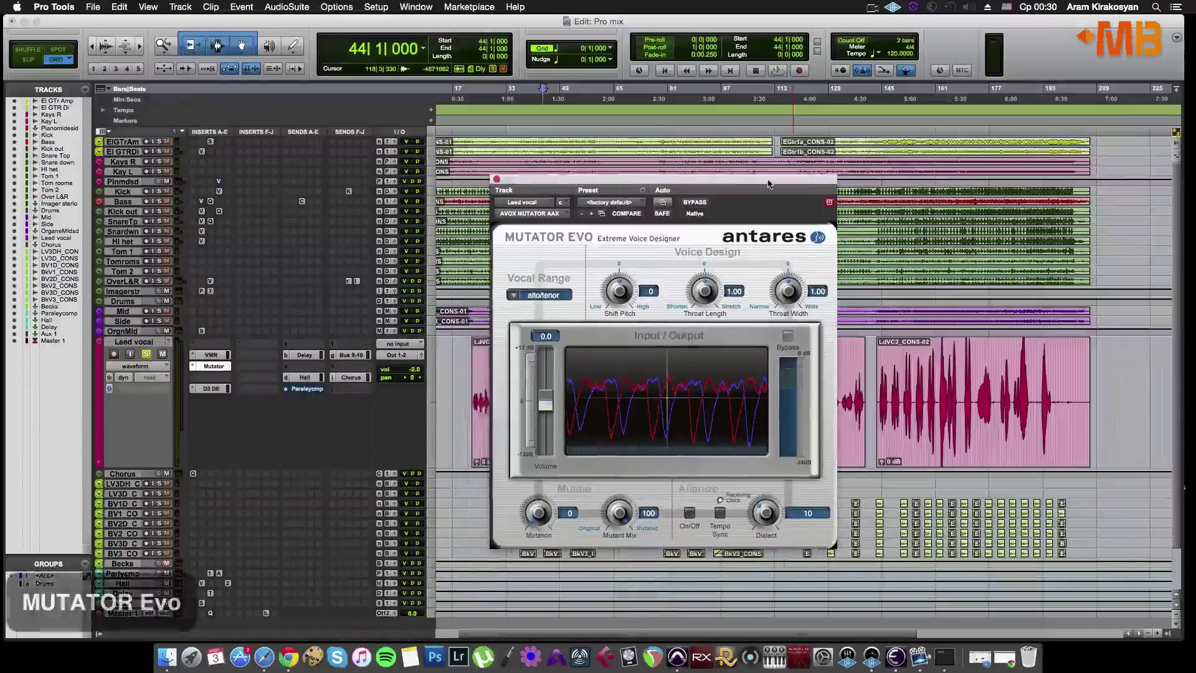
Keep MUTATOR EVO's Vocal Range at alto/tenor and set Shift Pitch to 1, Throat Length to 0.97 and Throat Width to 1.06.
{"action": "mouse_move", "coordinate": [768, 184]}
{"action": "left_mouse_down"}
{"action": "mouse_move", "coordinate": [710, 169]}
{"action": "mouse_move", "coordinate": [747, 188]}
{"action": "left_mouse_up"}
{"action": "left_click", "coordinate": [520, 298]}
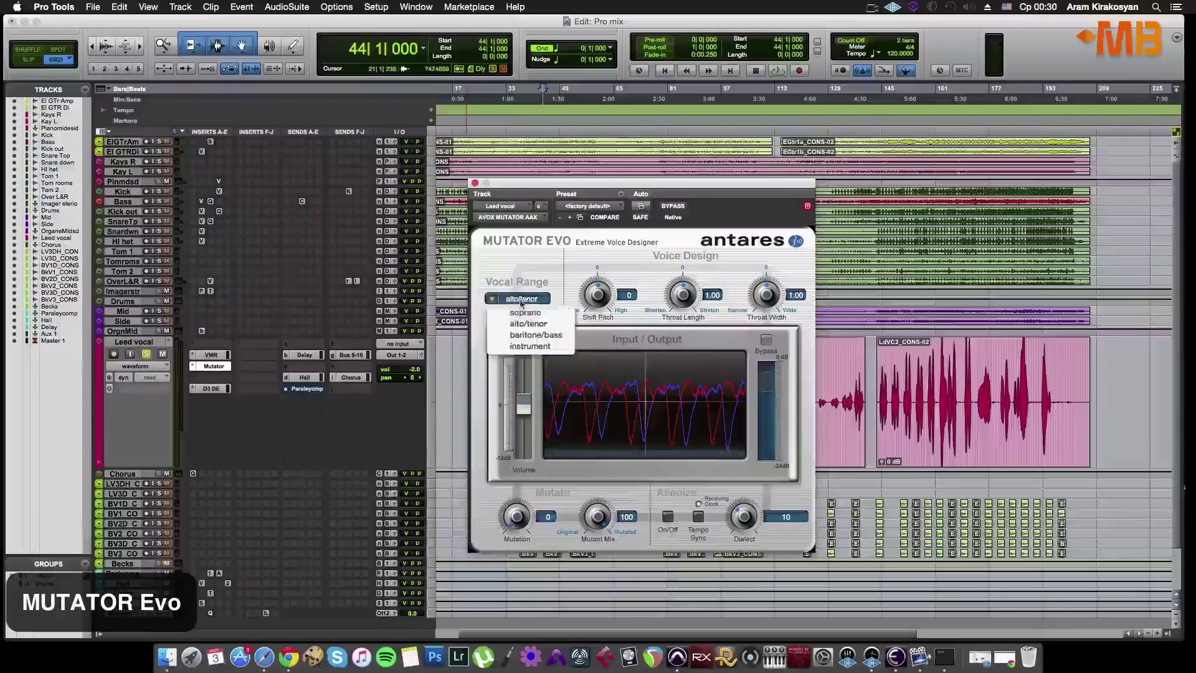
{"action": "left_click", "coordinate": [542, 263]}
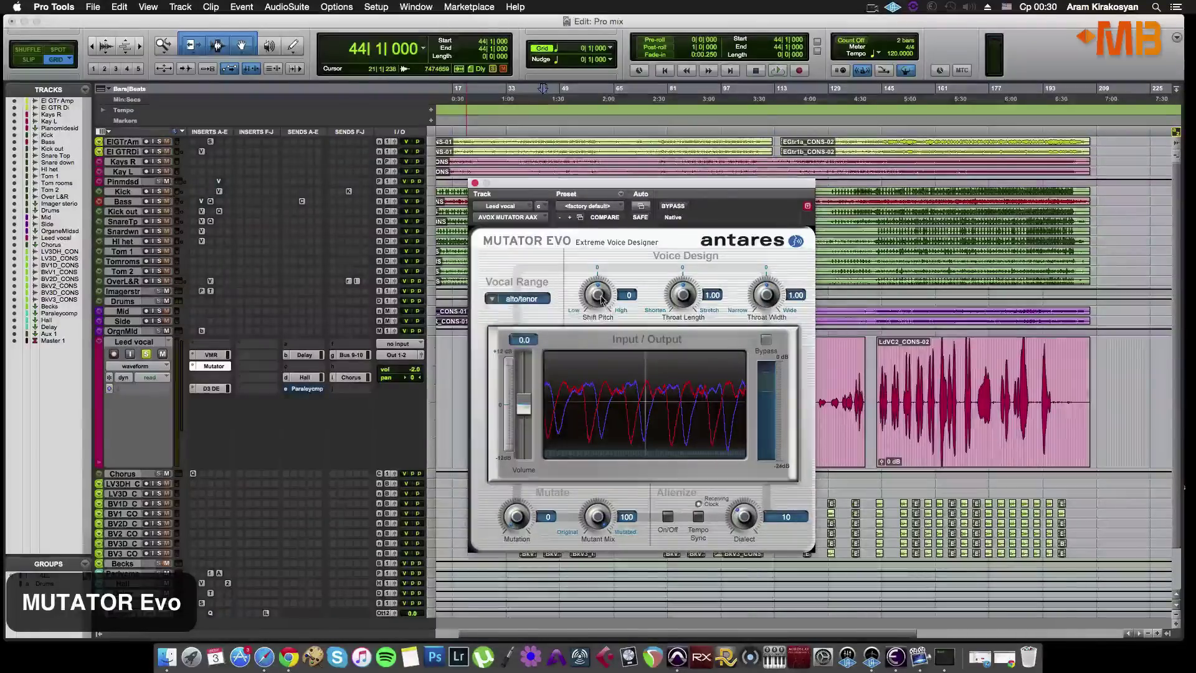
{"action": "left_click_drag", "start_coordinate": [601, 299], "coordinate": [602, 293]}
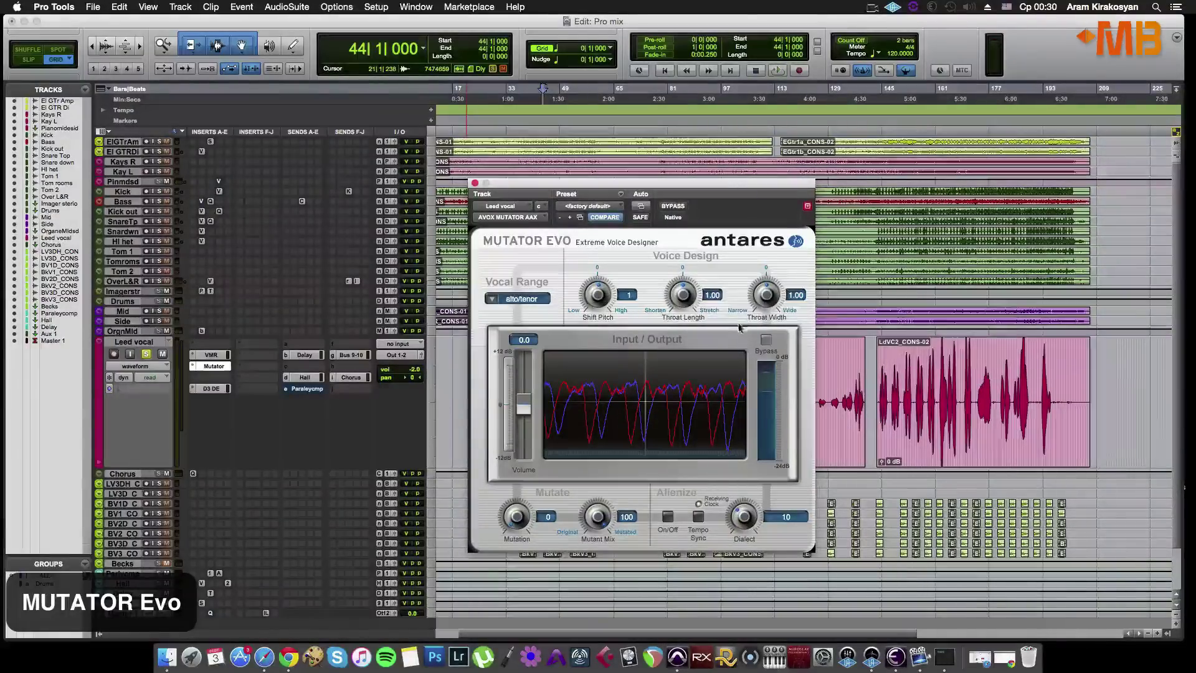
{"action": "left_click_drag", "start_coordinate": [689, 298], "coordinate": [690, 302]}
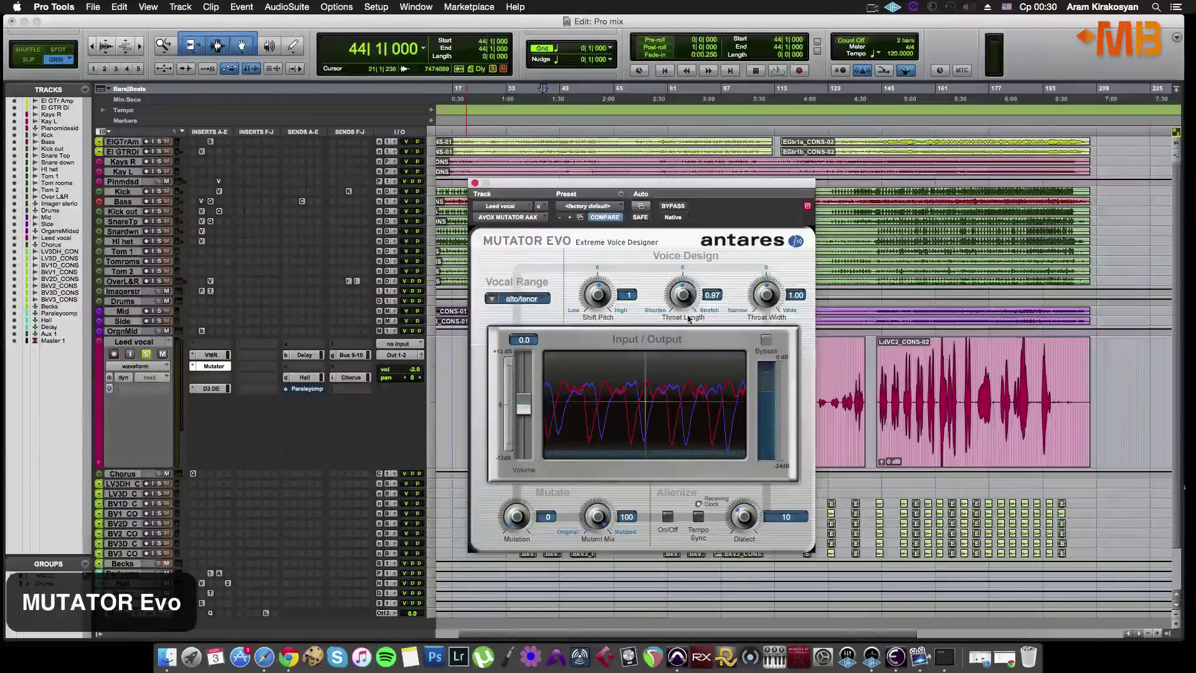
{"action": "left_click_drag", "start_coordinate": [776, 299], "coordinate": [777, 305]}
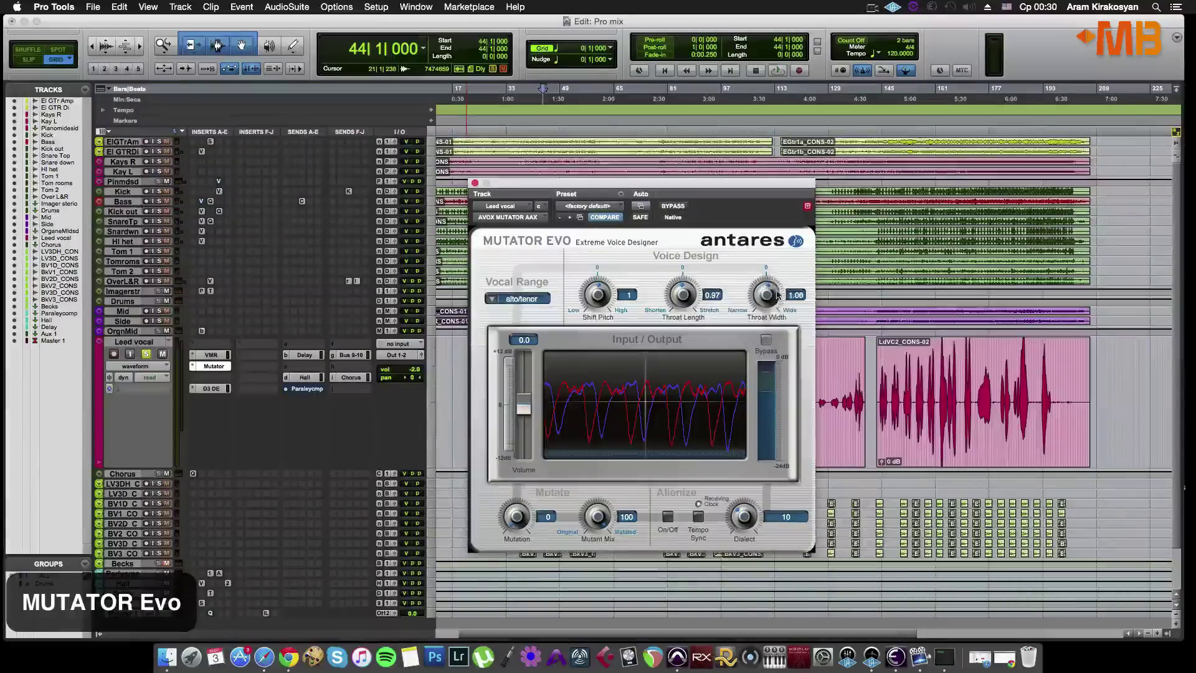
Play the lead vocal through MUTATOR EVO and set the plug-in's Volume to -0.6.
{"action": "mouse_move", "coordinate": [527, 409]}
{"action": "left_mouse_down"}
{"action": "mouse_move", "coordinate": [526, 427]}
{"action": "mouse_move", "coordinate": [527, 399]}
{"action": "mouse_move", "coordinate": [524, 412]}
{"action": "left_mouse_up"}
{"action": "left_click_drag", "start_coordinate": [531, 522], "coordinate": [533, 523]}
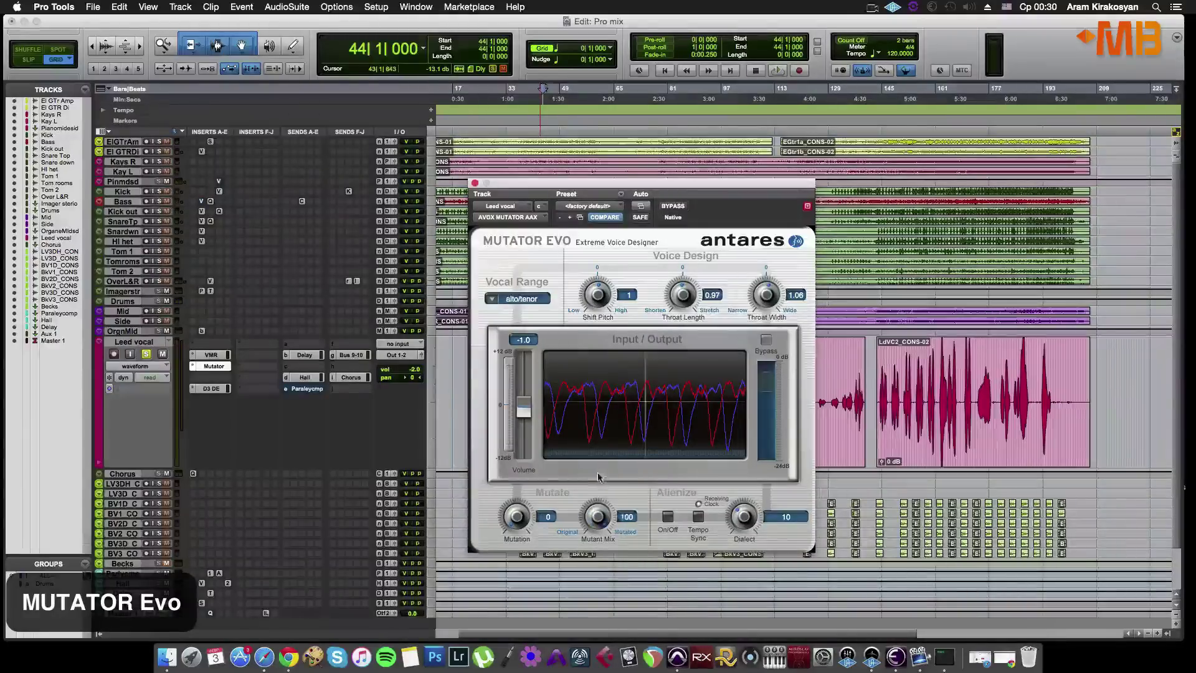
{"action": "left_click", "coordinate": [699, 521]}
{"action": "key", "text": "space"}
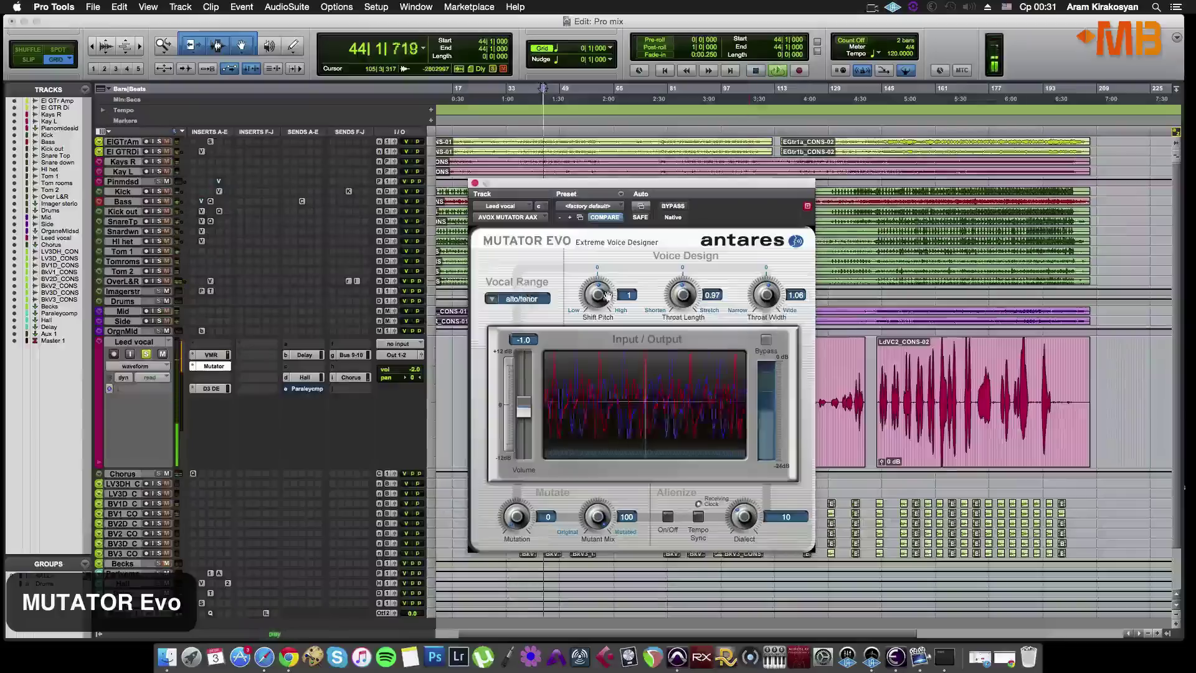
{"action": "left_click_drag", "start_coordinate": [524, 411], "coordinate": [524, 408]}
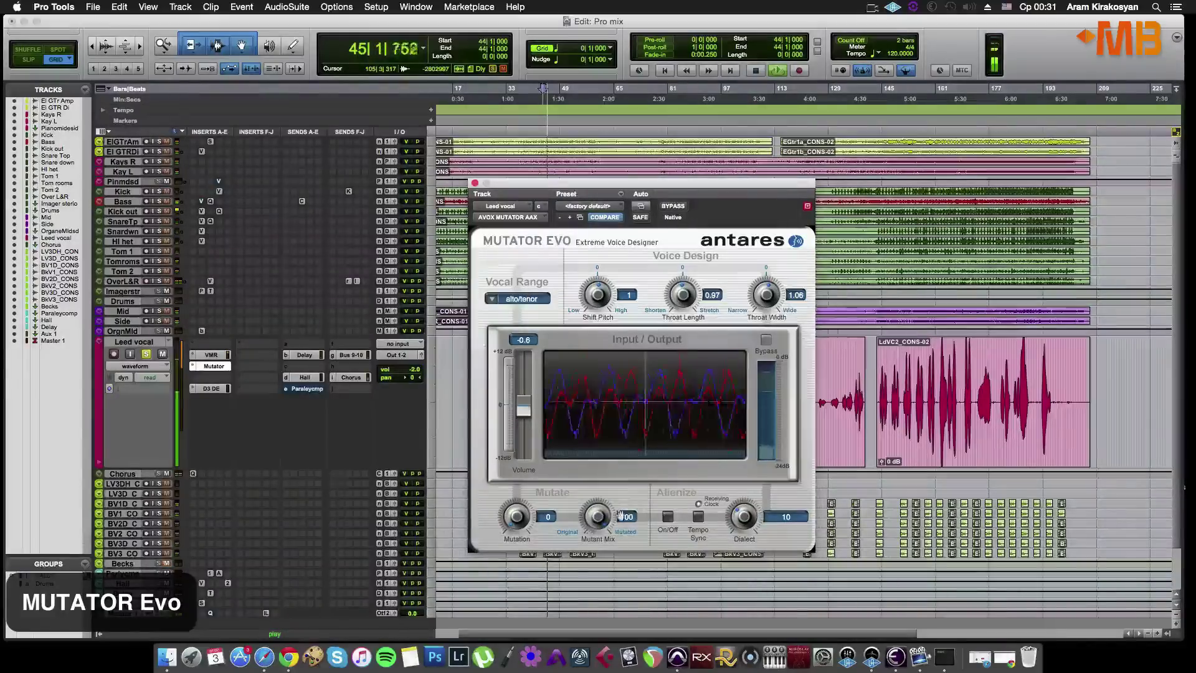
{"action": "left_click_drag", "start_coordinate": [589, 652], "coordinate": [604, 651]}
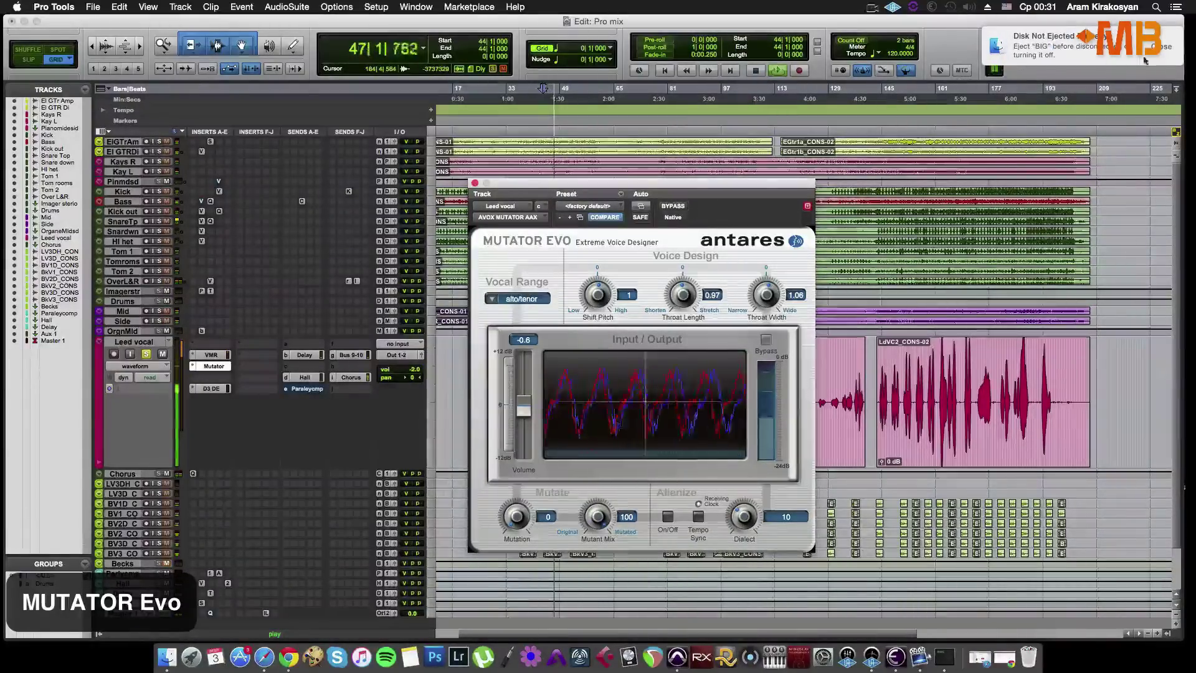
During playback, set MUTATOR EVO's Throat Width to 1.24, Throat Length to 2.00, Shift Pitch to -0 and Mutation to 2.
{"action": "left_click_drag", "start_coordinate": [766, 322], "coordinate": [777, 322]}
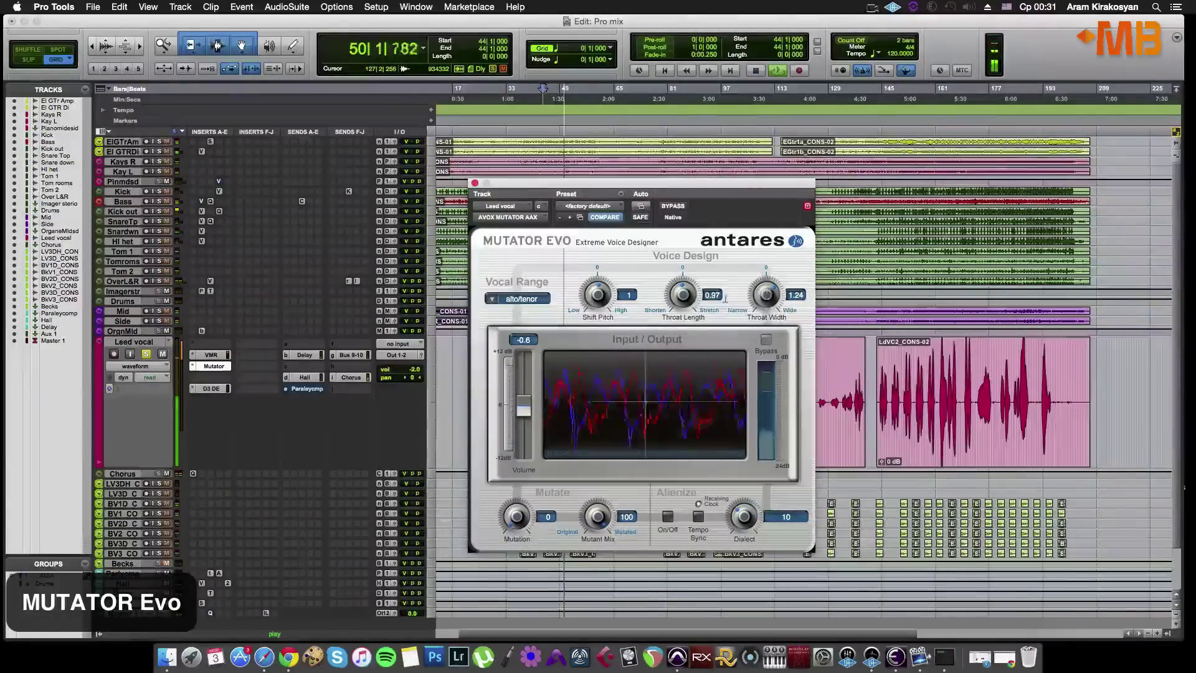
{"action": "left_click_drag", "start_coordinate": [683, 298], "coordinate": [687, 278]}
{"action": "key", "text": "space"}
{"action": "key", "text": "space"}
{"action": "left_click_drag", "start_coordinate": [598, 295], "coordinate": [616, 315]}
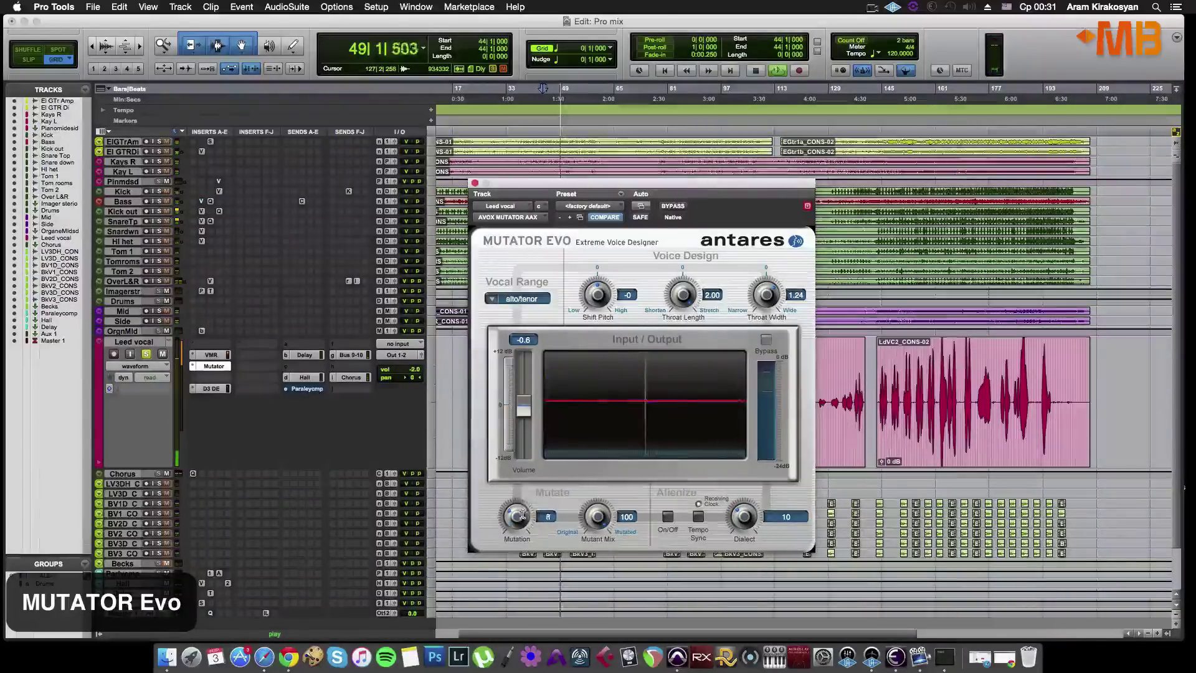
{"action": "left_click_drag", "start_coordinate": [528, 519], "coordinate": [516, 522]}
Replay the lead vocal and compare it with MUTATOR EVO bypassed and active.
{"action": "key", "text": "space"}
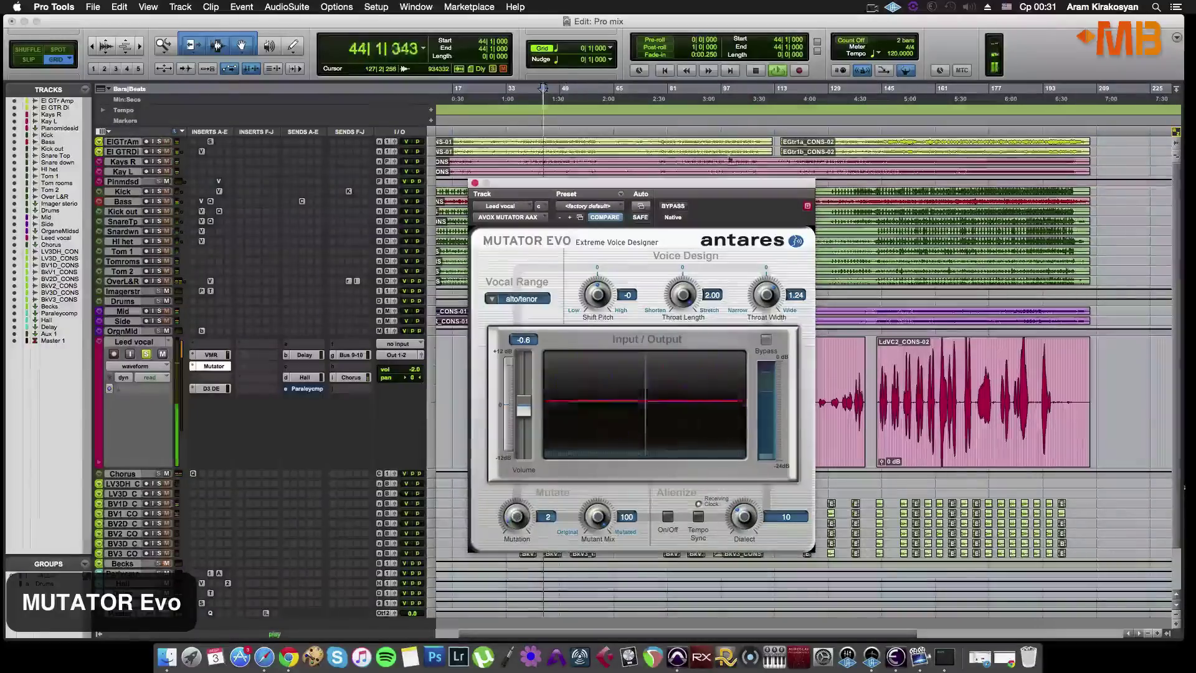
{"action": "left_click", "coordinate": [673, 206]}
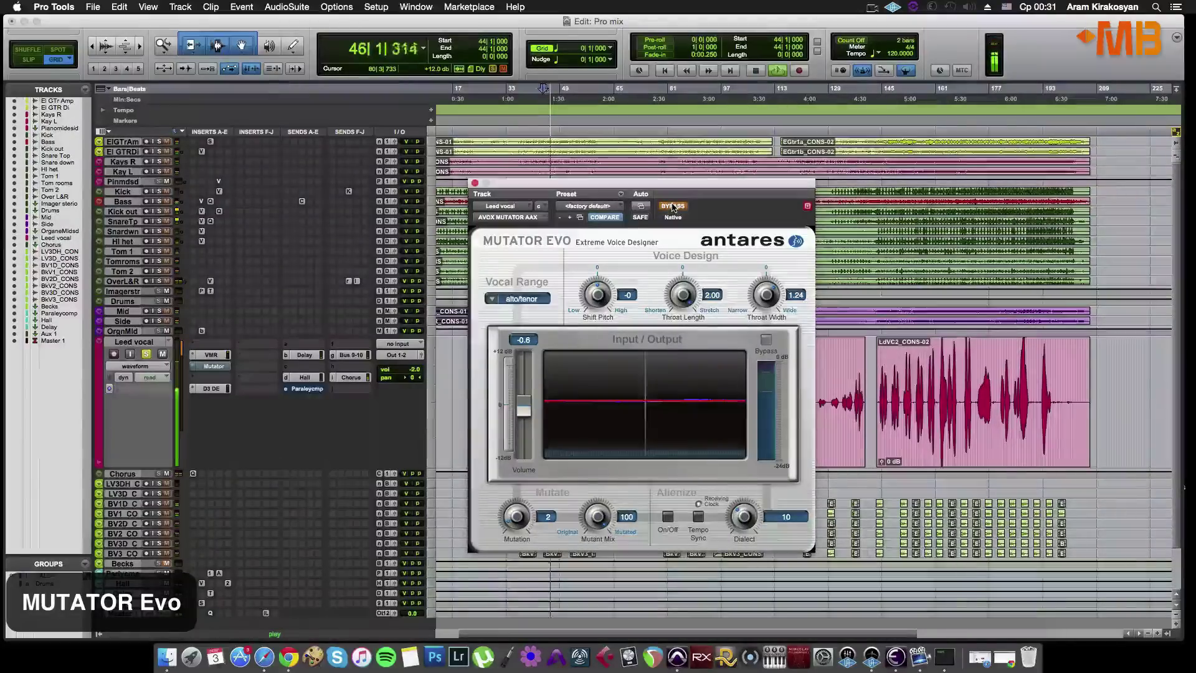
{"action": "left_click", "coordinate": [672, 206]}
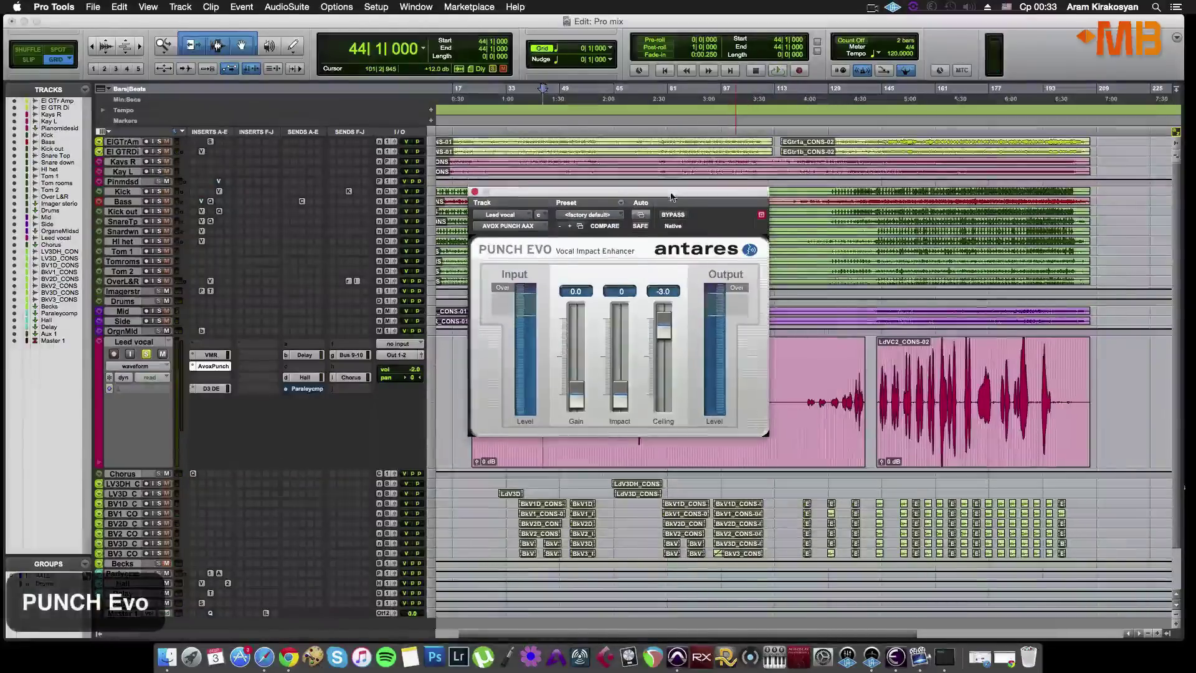
Try PUNCH EVO's Gain at 15.4 and return it to 0.0, and set Ceiling to -6.1 and Impact to 59 during playback.
{"action": "left_click_drag", "start_coordinate": [671, 197], "coordinate": [679, 195]}
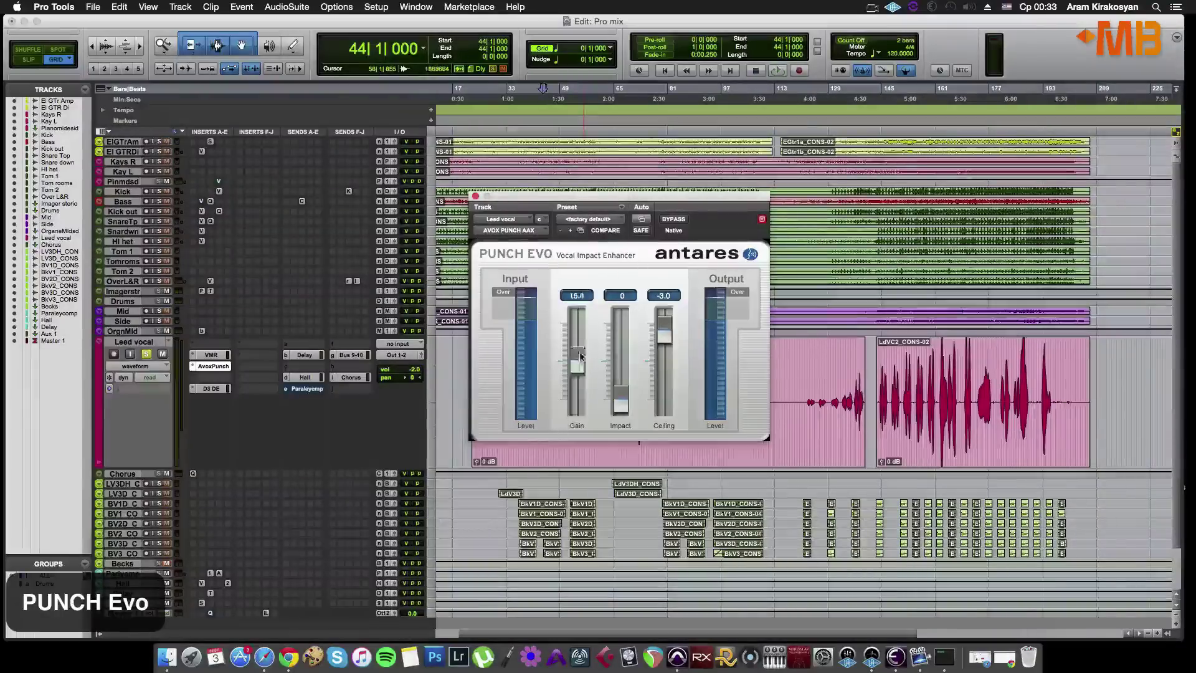
{"action": "left_click_drag", "start_coordinate": [621, 404], "coordinate": [611, 427]}
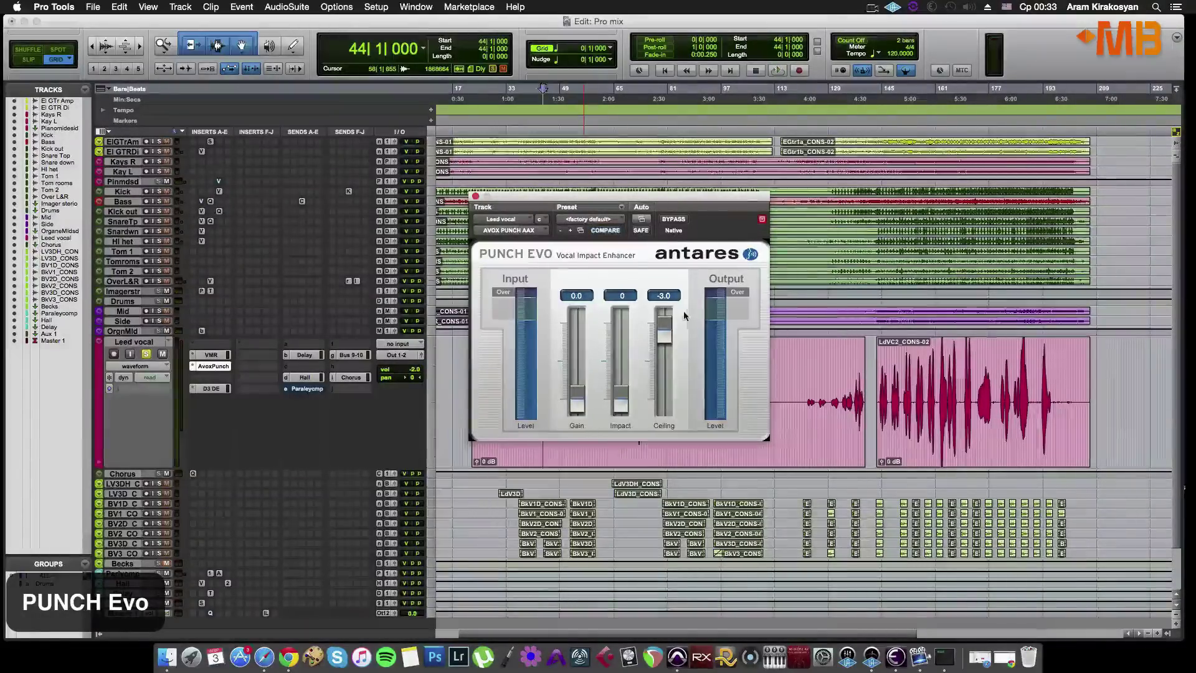
{"action": "key", "text": "space"}
{"action": "mouse_move", "coordinate": [666, 332]}
{"action": "left_mouse_down"}
{"action": "mouse_move", "coordinate": [671, 363]}
{"action": "mouse_move", "coordinate": [667, 333]}
{"action": "left_mouse_up"}
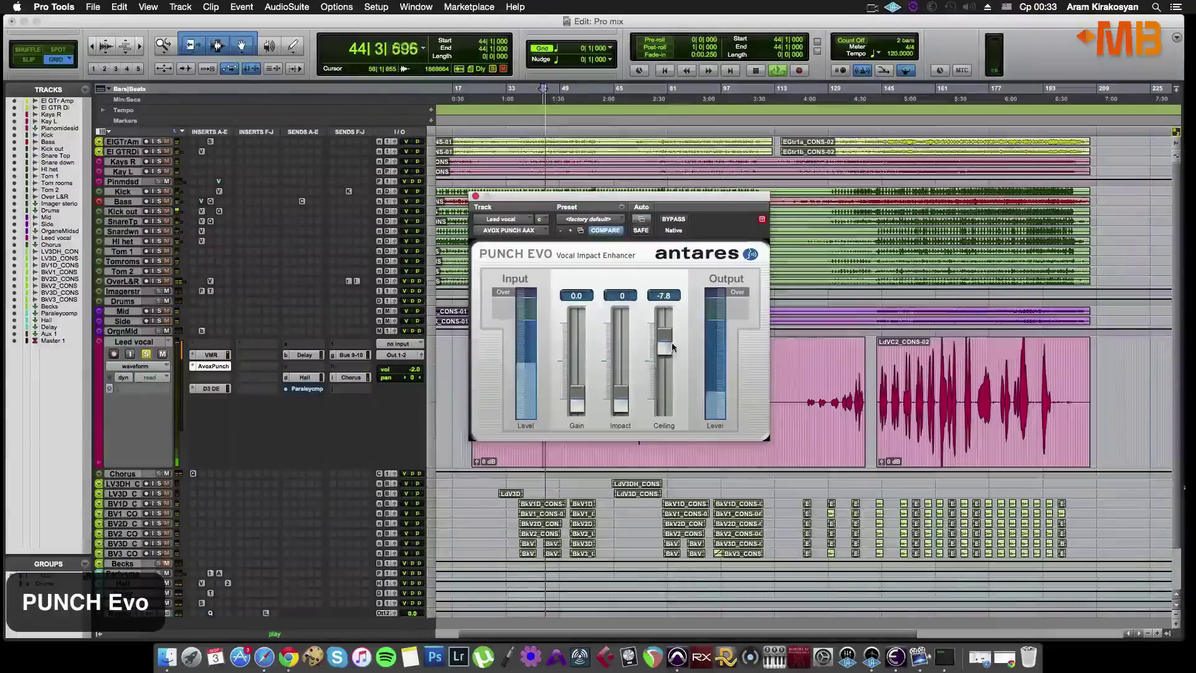
{"action": "left_click_drag", "start_coordinate": [621, 406], "coordinate": [623, 356]}
Compare the lead vocal with PUNCH EVO bypassed and active, and raise the Gain while lowering the Ceiling.
{"action": "left_click", "coordinate": [673, 220]}
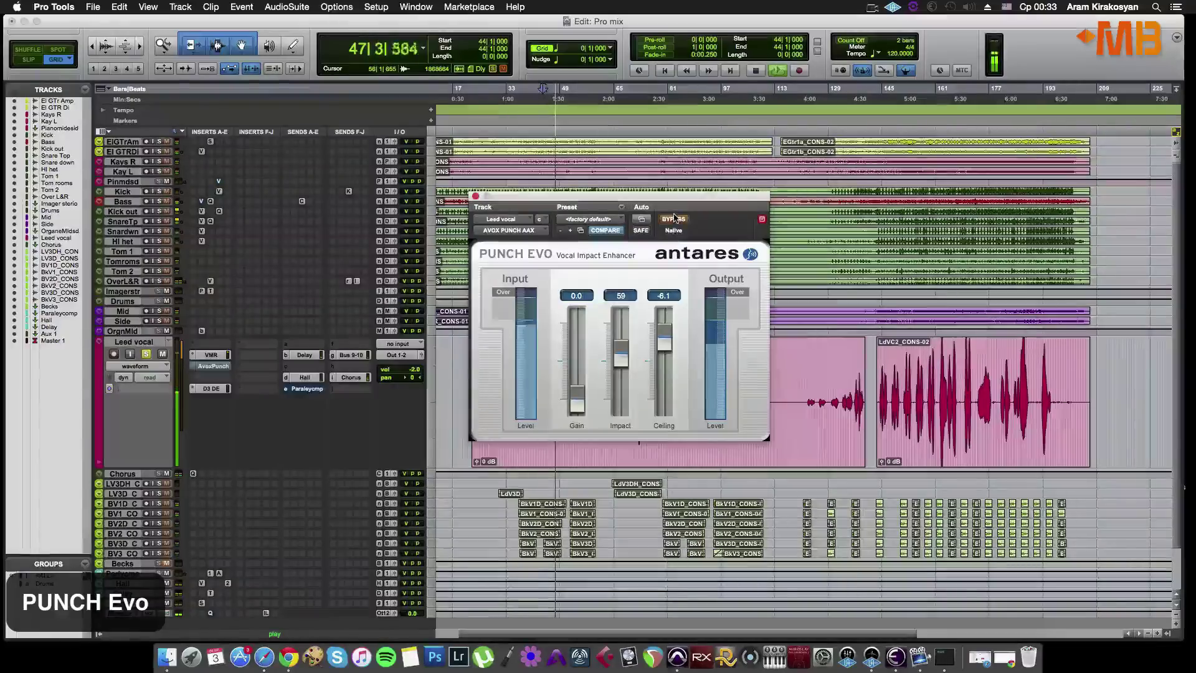
{"action": "left_click", "coordinate": [673, 219]}
{"action": "left_click_drag", "start_coordinate": [577, 396], "coordinate": [593, 374]}
{"action": "left_click_drag", "start_coordinate": [664, 339], "coordinate": [666, 371]}
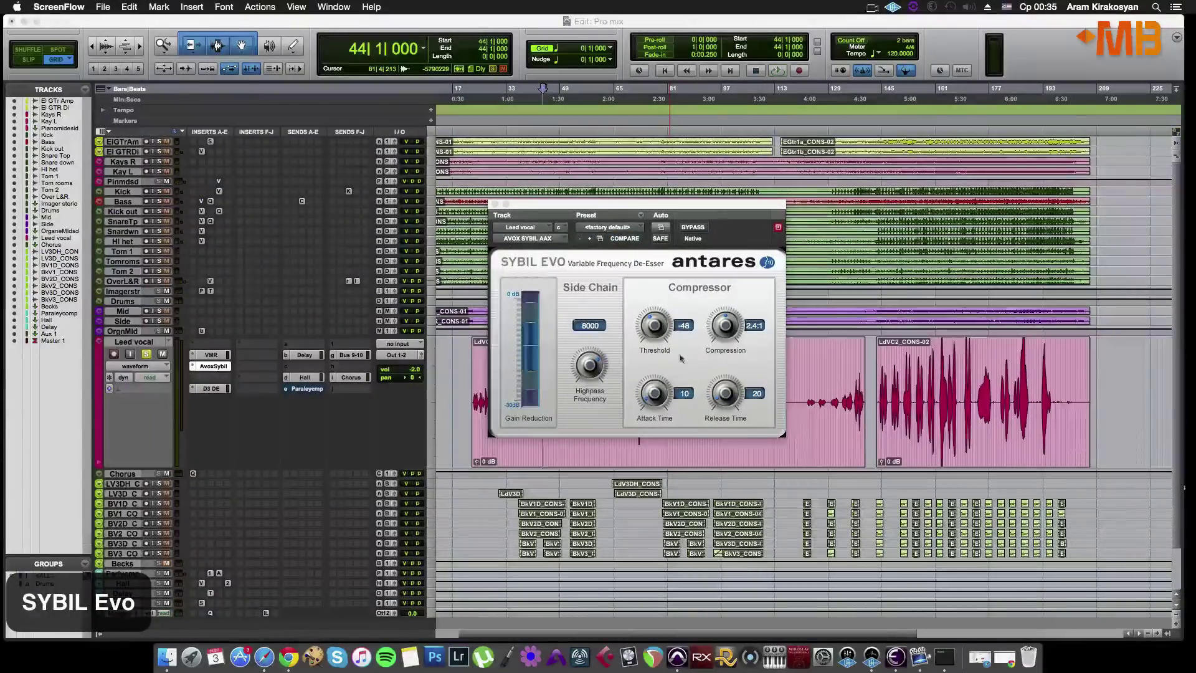
Set SYBIL EVO's Release Time to 21, and during playback set Threshold to -28 and Highpass Frequency to 5571.
{"action": "left_click", "coordinate": [652, 337]}
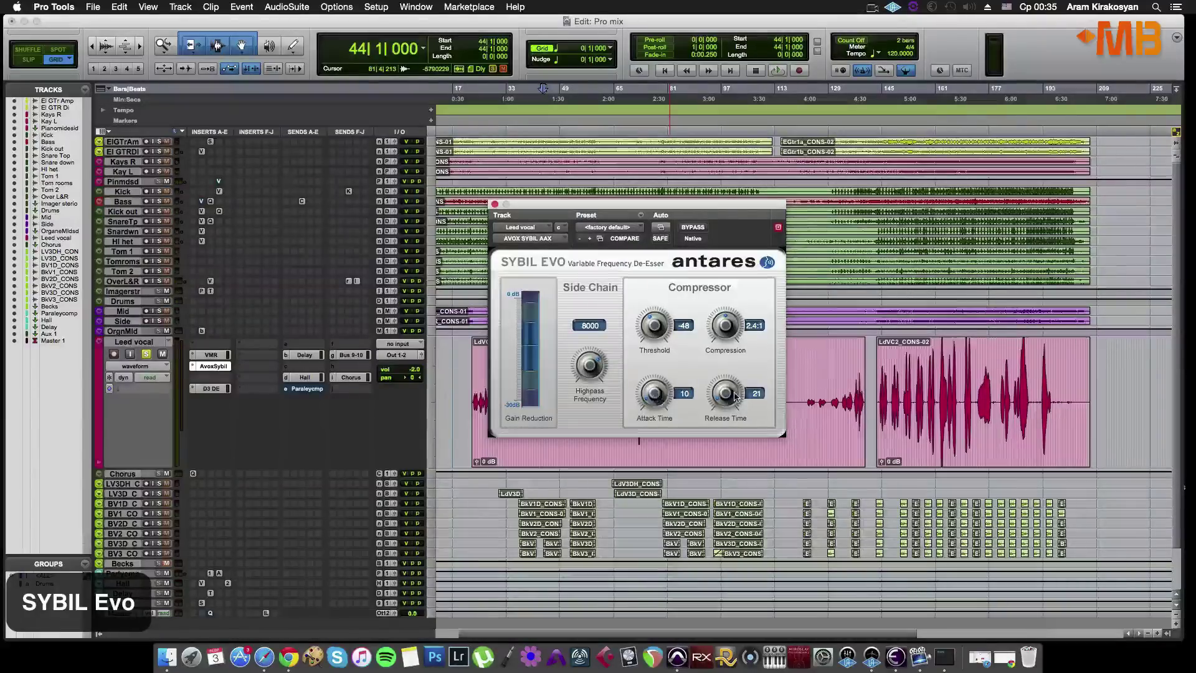
{"action": "left_click", "coordinate": [588, 367]}
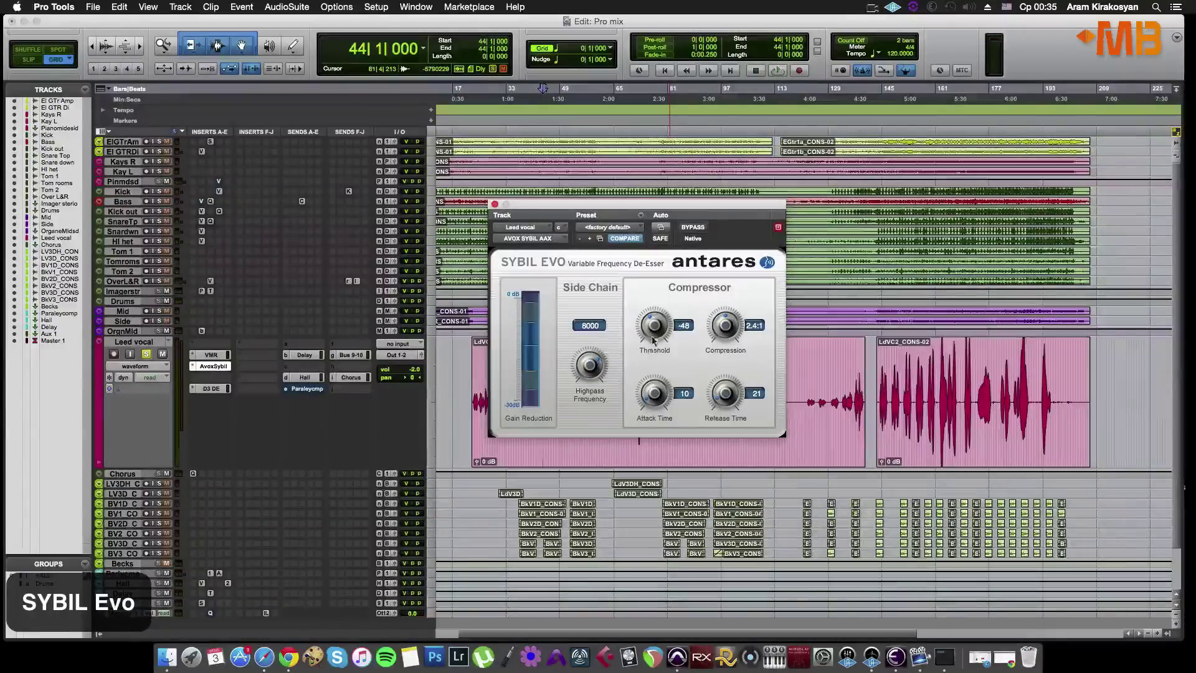
{"action": "key", "text": "space"}
{"action": "mouse_move", "coordinate": [653, 322]}
{"action": "left_mouse_down"}
{"action": "mouse_move", "coordinate": [656, 347]}
{"action": "mouse_move", "coordinate": [659, 332]}
{"action": "left_mouse_up"}
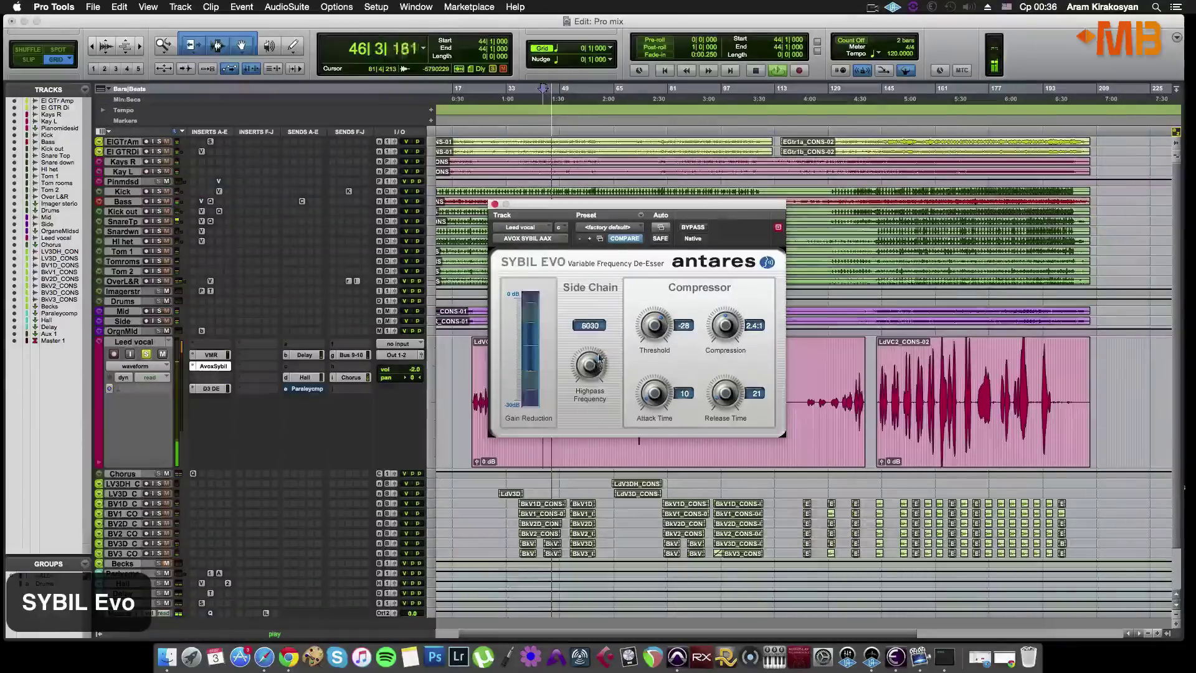
{"action": "left_click_drag", "start_coordinate": [585, 377], "coordinate": [593, 372]}
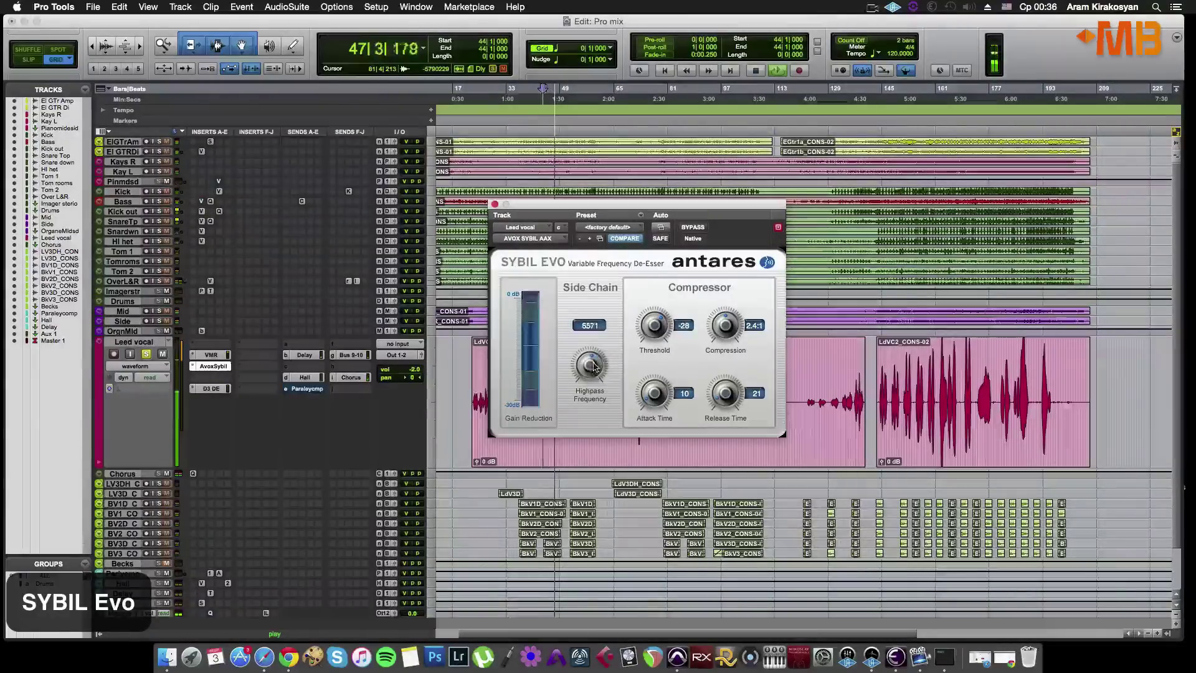
Set SYBIL EVO's Threshold to -36 and Highpass Frequency to 8551, and stop playback.
{"action": "left_click_drag", "start_coordinate": [655, 324], "coordinate": [656, 334]}
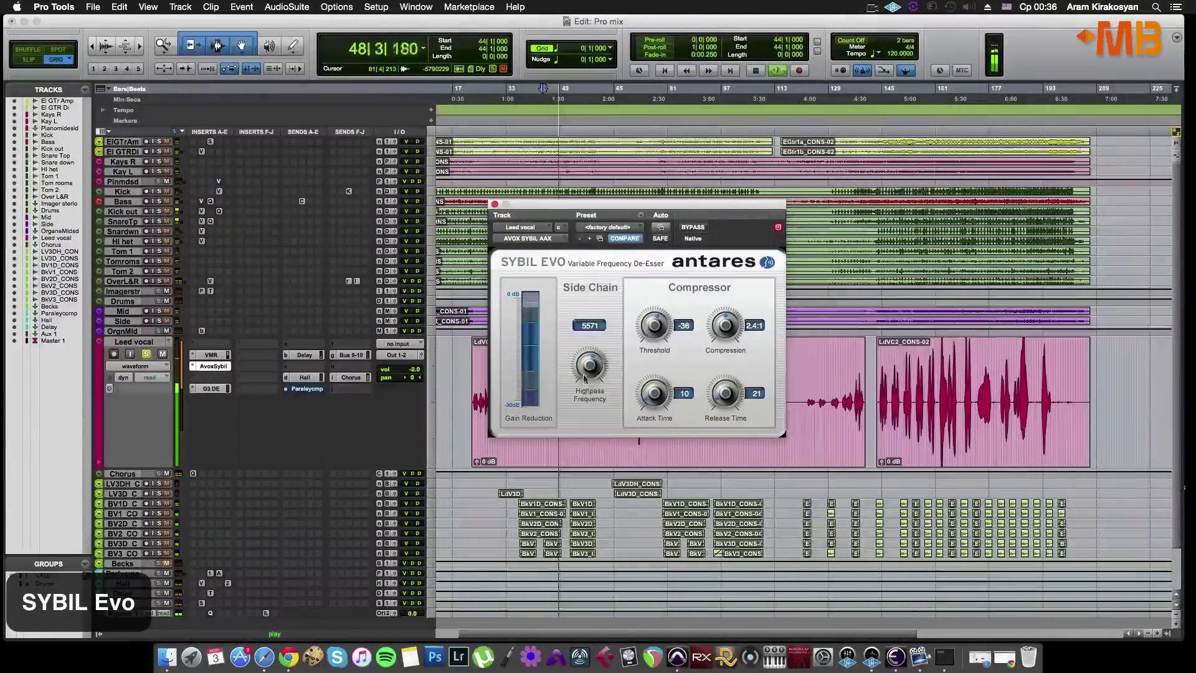
{"action": "left_click_drag", "start_coordinate": [591, 375], "coordinate": [592, 370]}
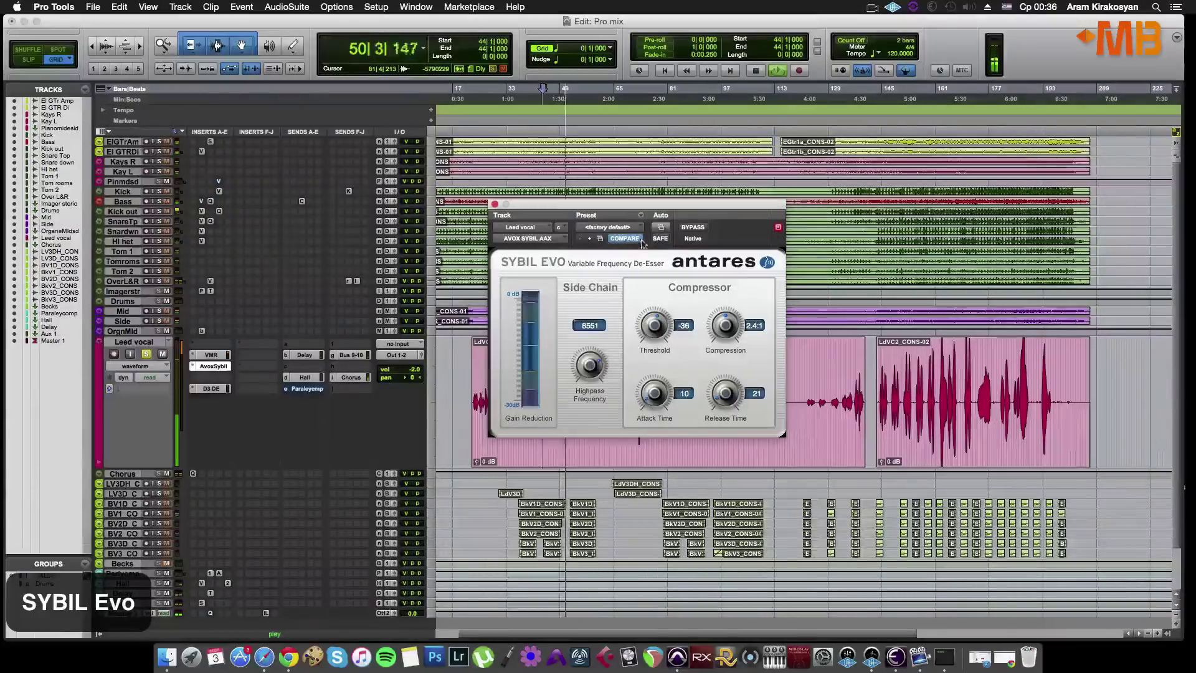
{"action": "key", "text": "space"}
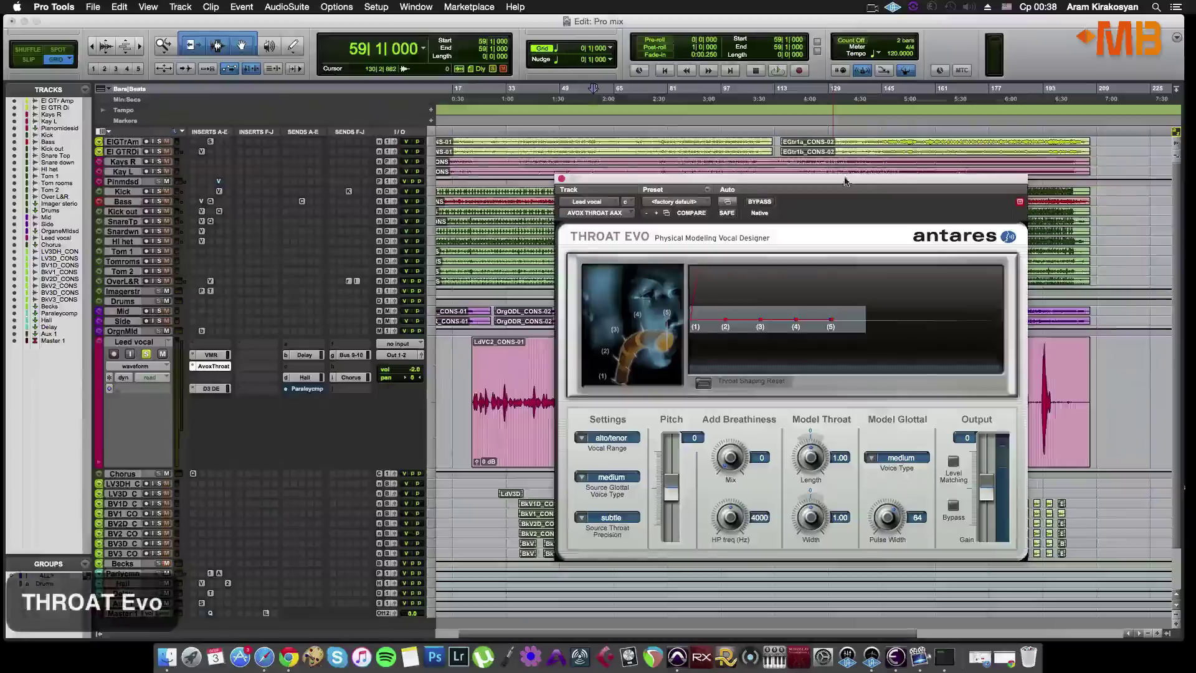
Reselect AVOX THROAT AAX (mono) from the Antares plug-ins on the lead vocal's insert and reposition its window over the tracks.
{"action": "left_click_drag", "start_coordinate": [844, 181], "coordinate": [860, 175]}
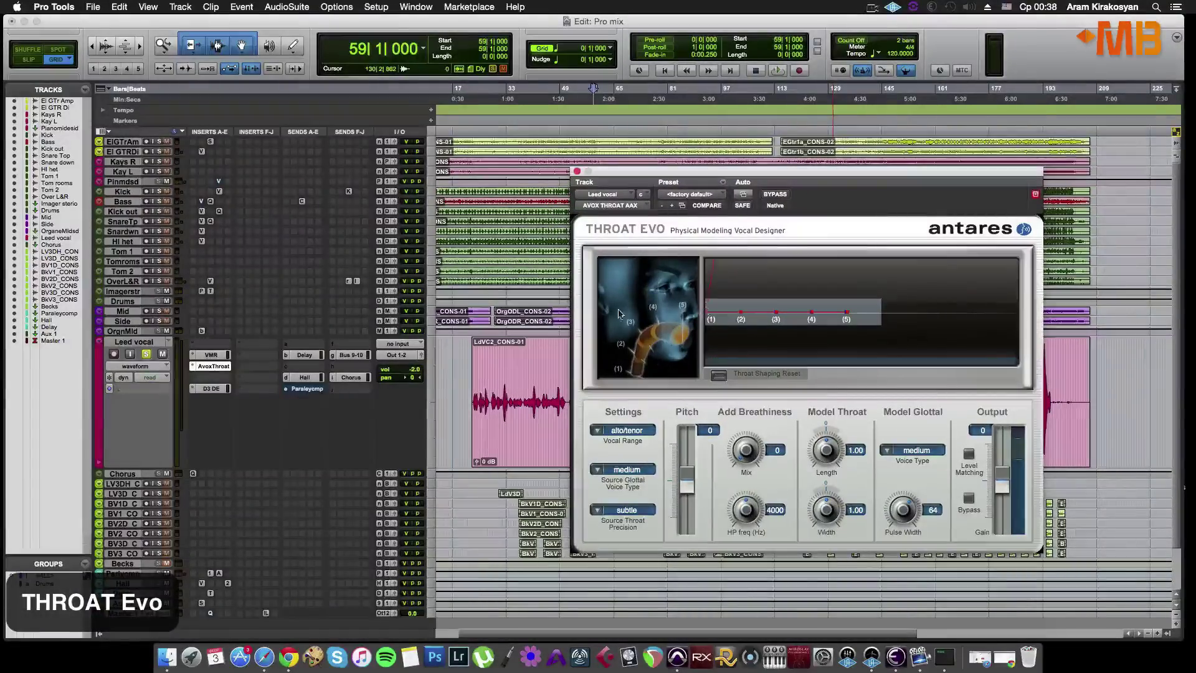
{"action": "left_click", "coordinate": [212, 377]}
{"action": "mouse_move", "coordinate": [225, 366]}
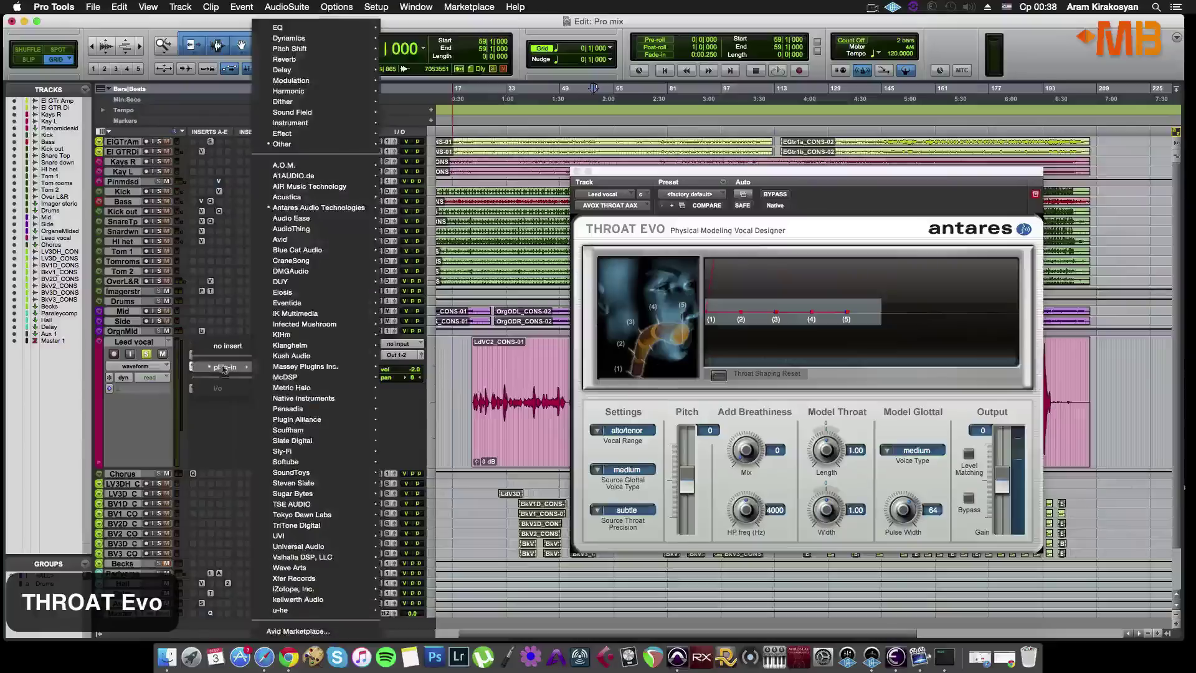
{"action": "mouse_move", "coordinate": [341, 209]}
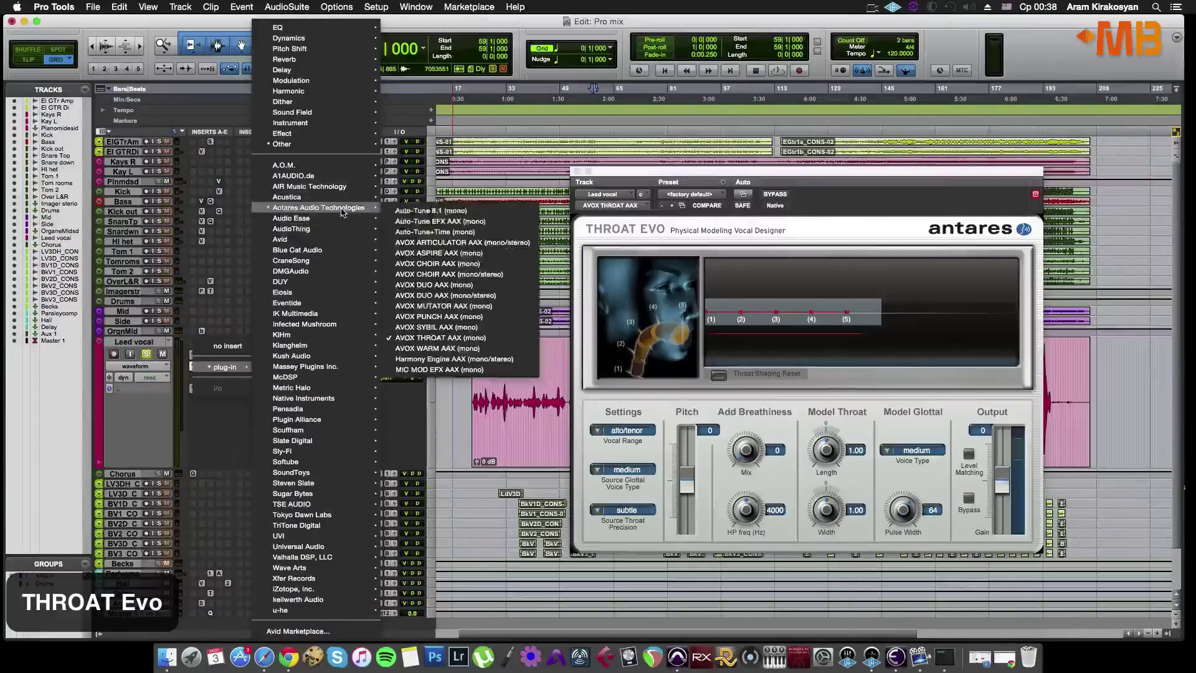
{"action": "left_click", "coordinate": [486, 342]}
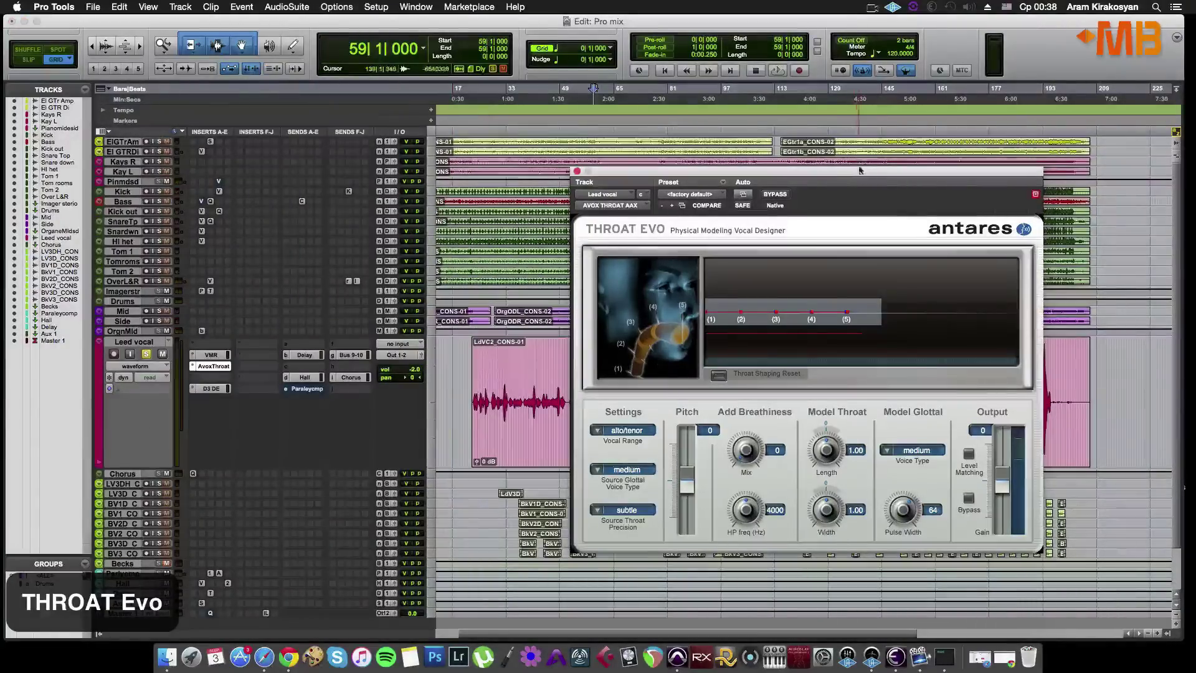
{"action": "left_click_drag", "start_coordinate": [869, 183], "coordinate": [816, 184]}
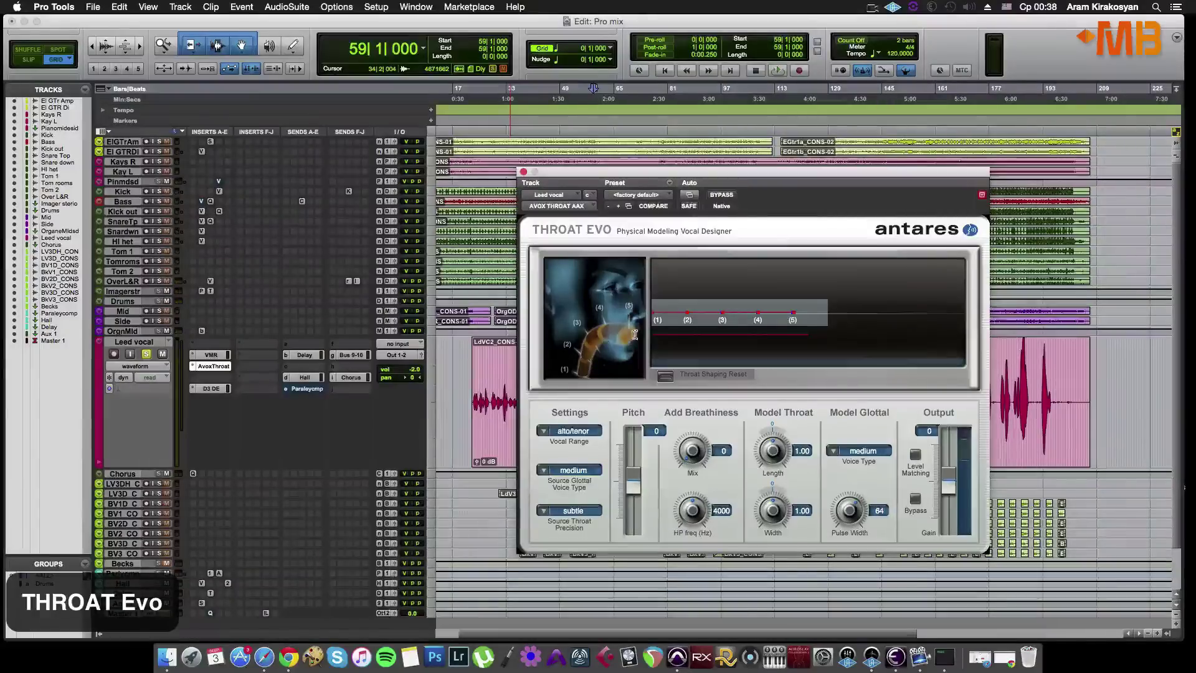
During playback, raise throat shaping point 5 in THROAT EVO slightly and compare the vocal with the plug-in bypassed and active.
{"action": "left_click_drag", "start_coordinate": [793, 312], "coordinate": [794, 313]}
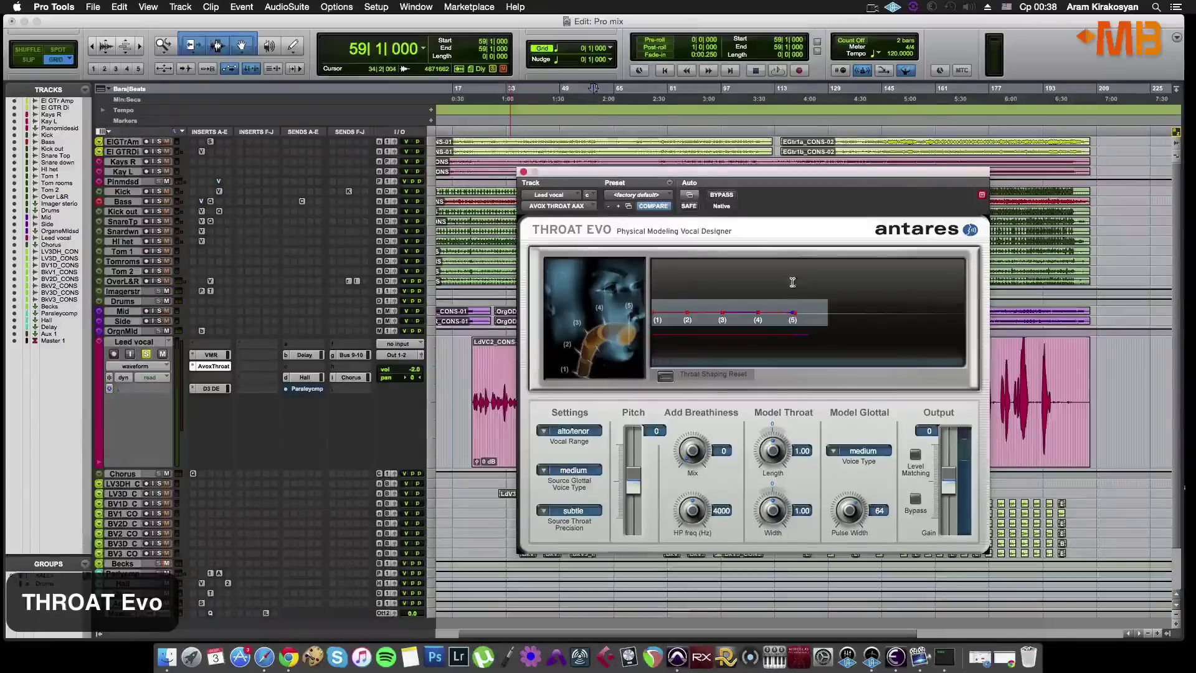
{"action": "key", "text": "space"}
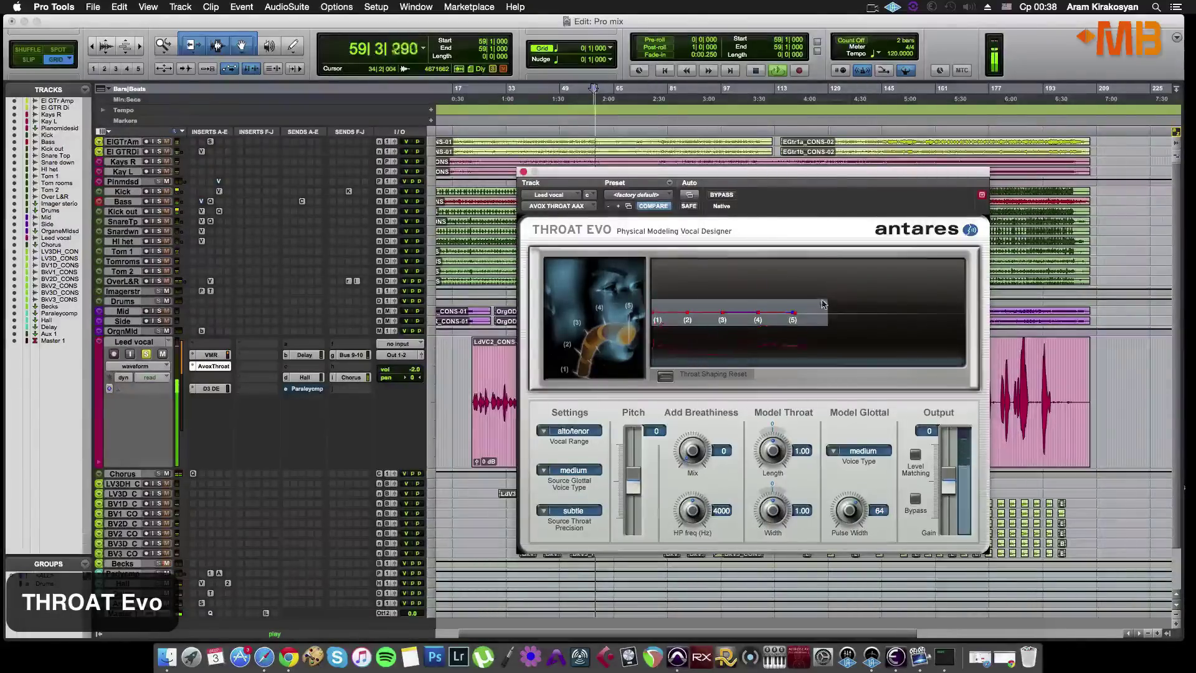
{"action": "left_click_drag", "start_coordinate": [799, 316], "coordinate": [797, 304]}
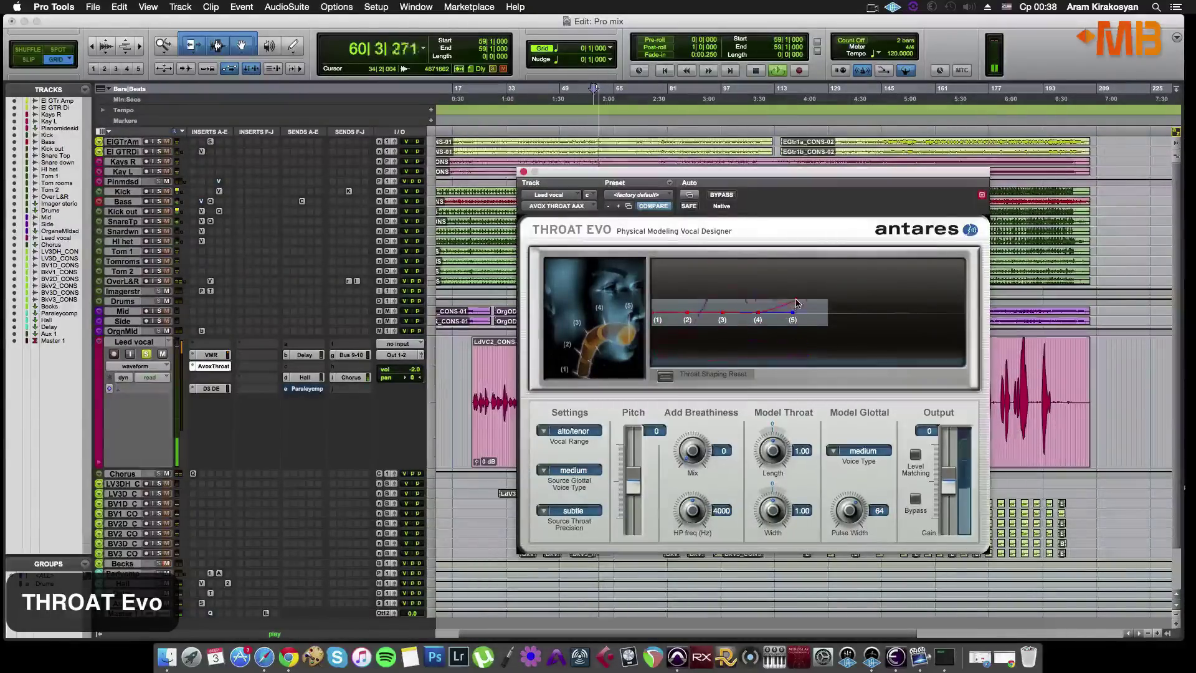
{"action": "left_click", "coordinate": [721, 195]}
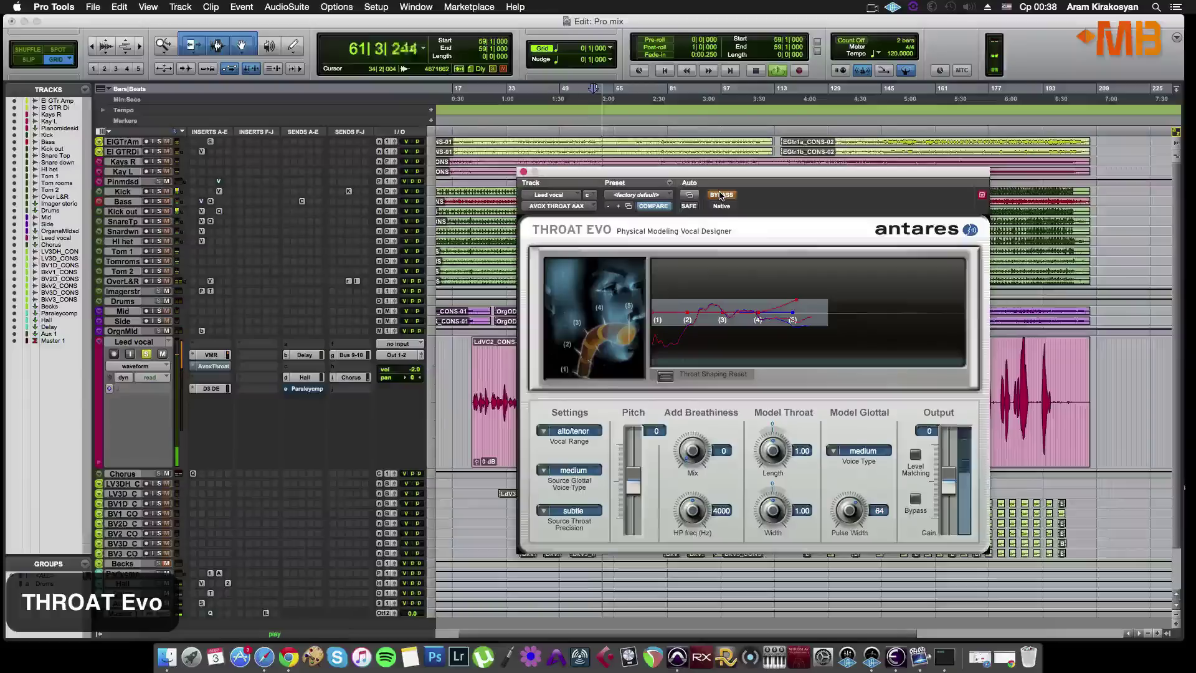
{"action": "left_click", "coordinate": [720, 195]}
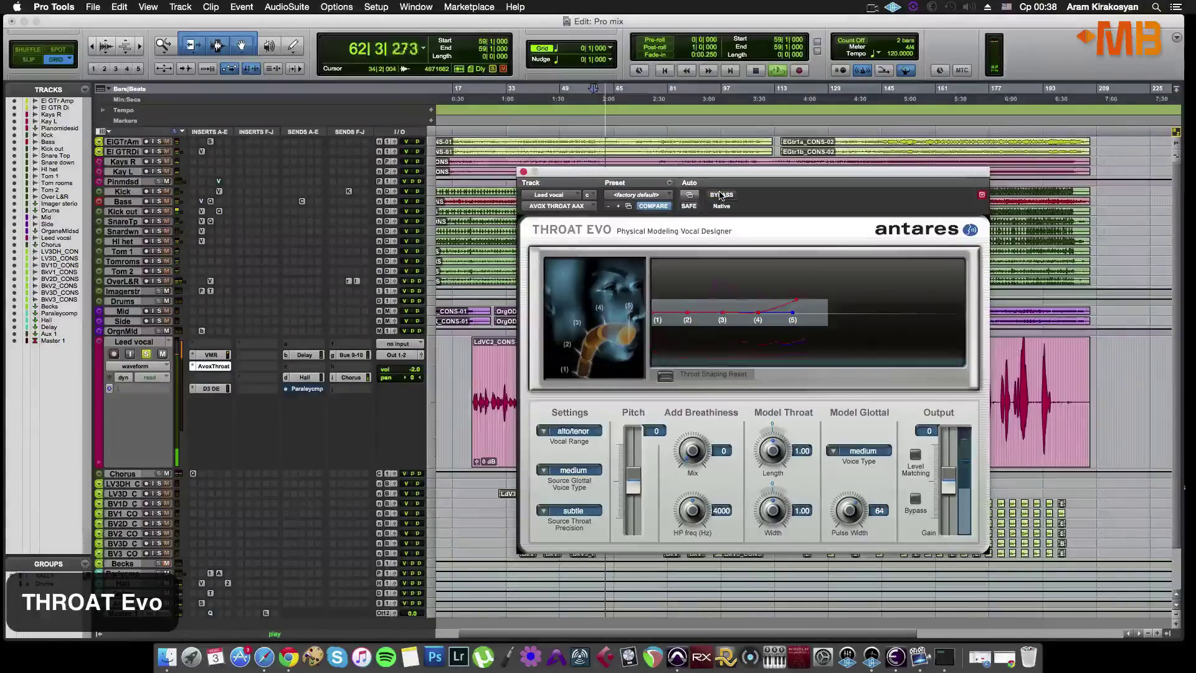
{"action": "key", "text": "space"}
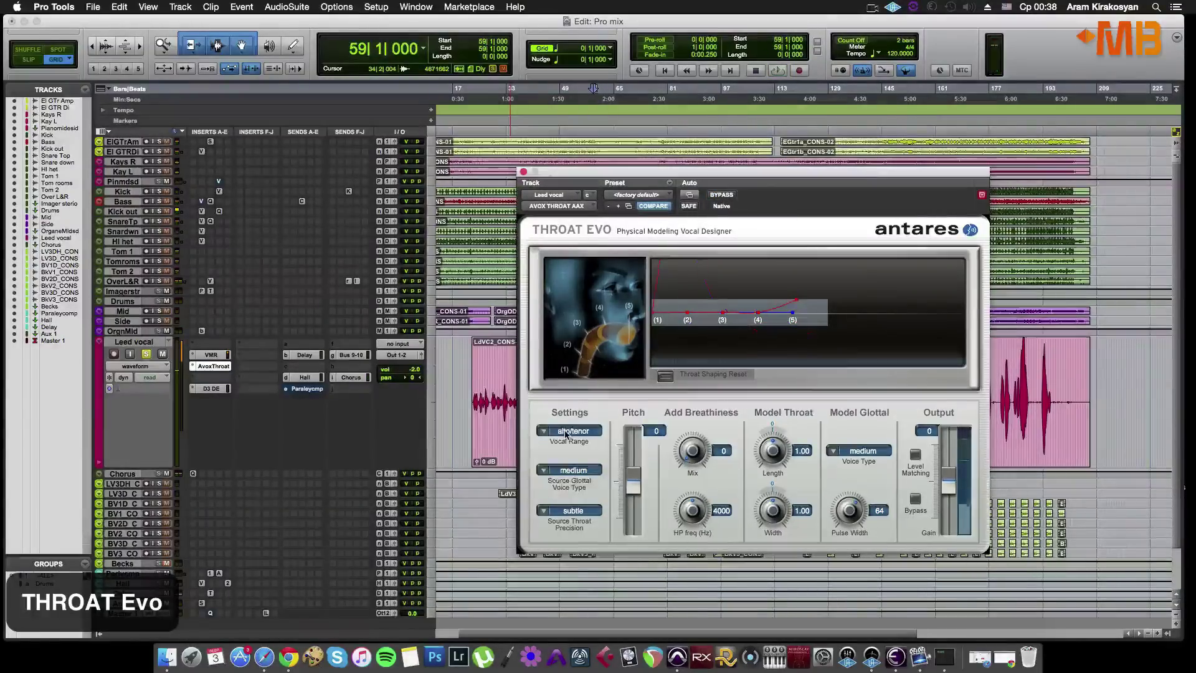
Look through the Vocal Range, Source Glottal Voice Type and Source Throat Precision options, and try the Pitch control.
{"action": "left_click", "coordinate": [566, 431]}
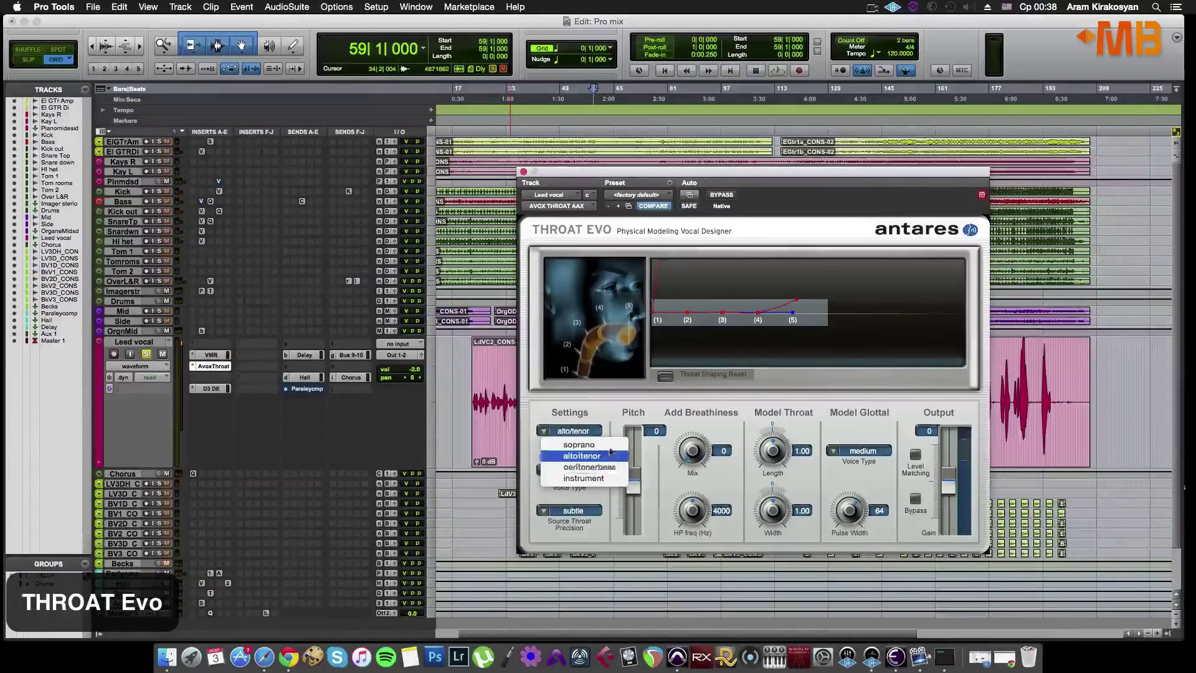
{"action": "left_click", "coordinate": [582, 455]}
{"action": "left_click", "coordinate": [574, 470]}
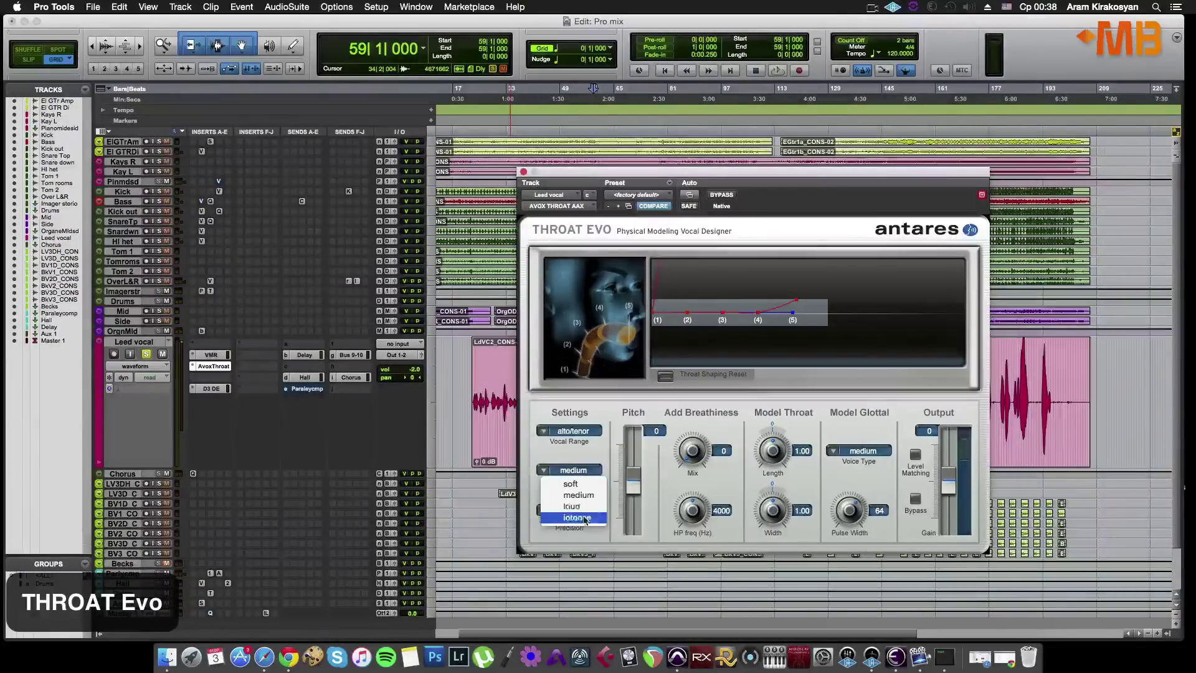
{"action": "left_click", "coordinate": [595, 453]}
{"action": "left_click", "coordinate": [584, 511]}
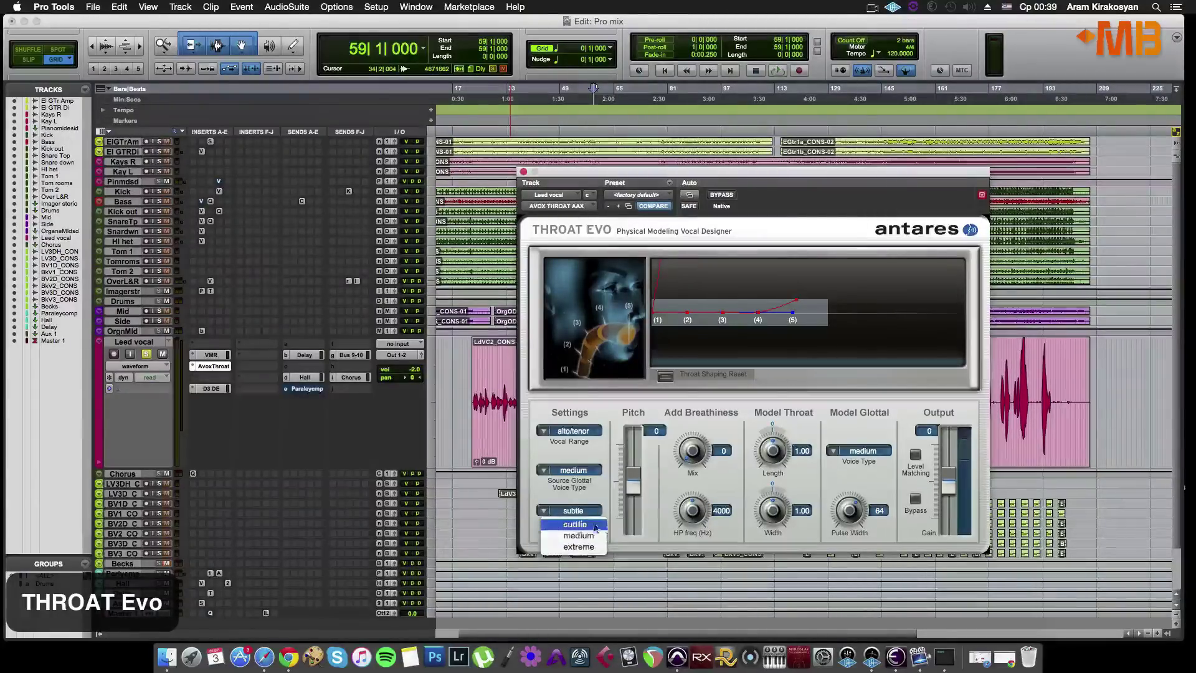
{"action": "mouse_move", "coordinate": [641, 491]}
{"action": "left_mouse_down"}
{"action": "mouse_move", "coordinate": [645, 440]}
{"action": "mouse_move", "coordinate": [634, 477]}
{"action": "left_mouse_up"}
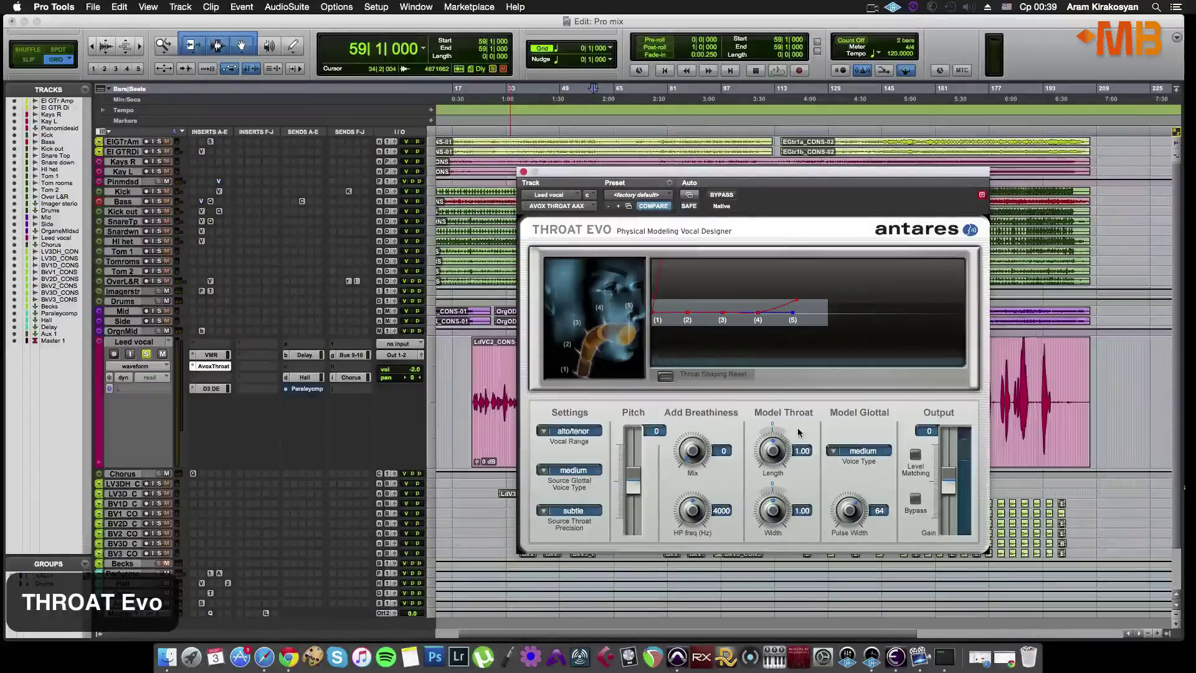
Set THROAT EVO's Add Breathiness Mix to 34 and its HP freq to 5854 Hz.
{"action": "left_click_drag", "start_coordinate": [721, 440], "coordinate": [741, 360]}
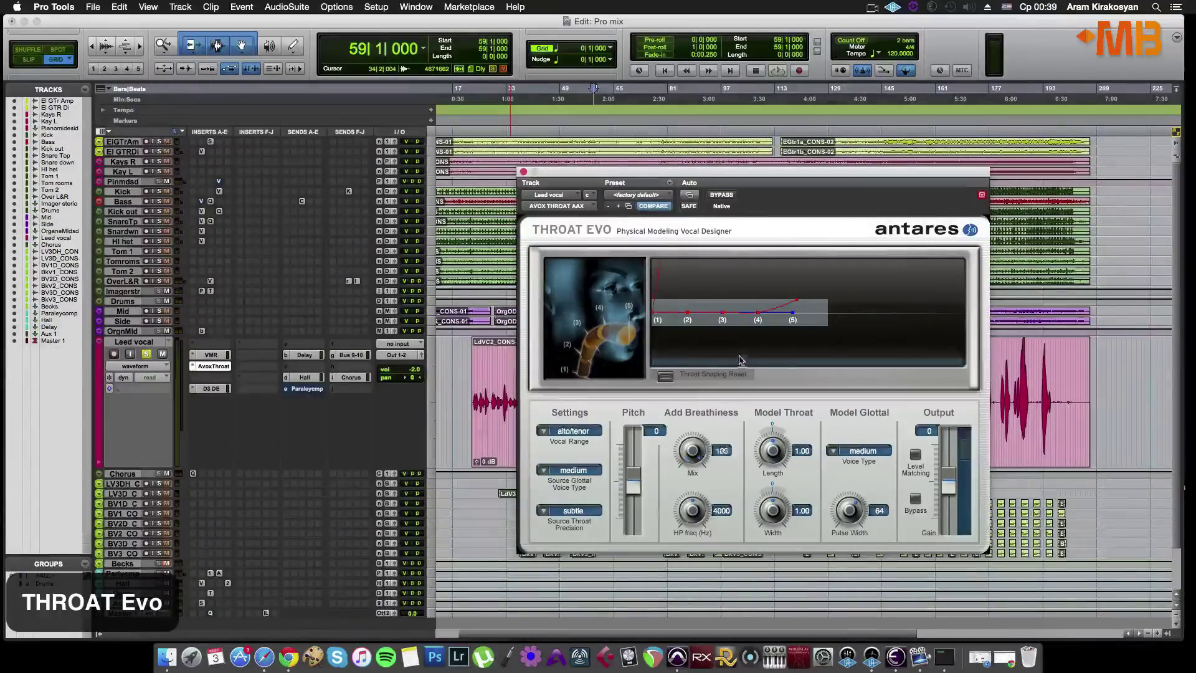
{"action": "left_click_drag", "start_coordinate": [705, 495], "coordinate": [705, 495]}
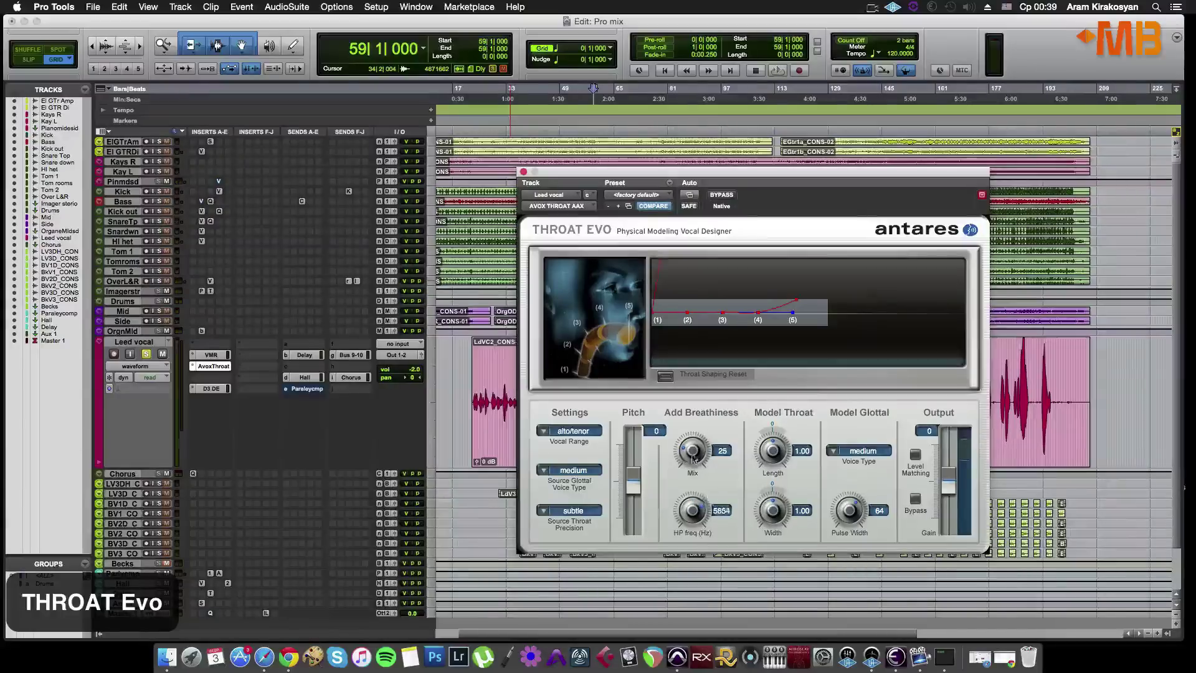
{"action": "left_click_drag", "start_coordinate": [692, 454], "coordinate": [696, 437]}
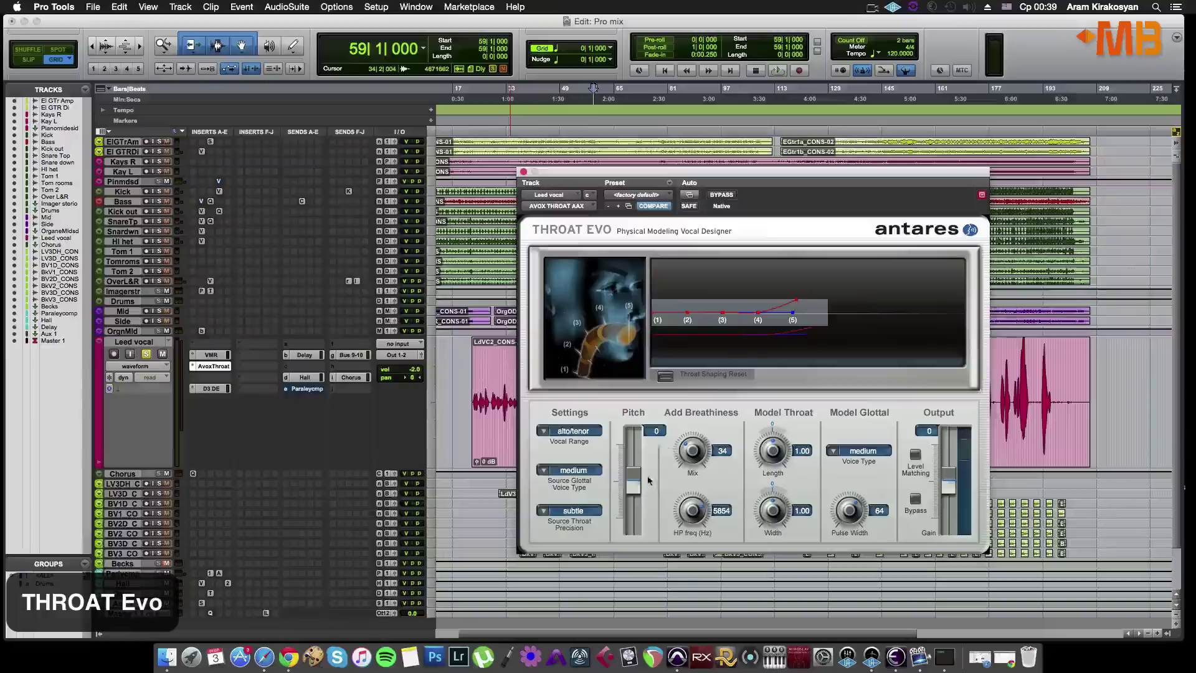
During playback, set Pitch to 12, breathiness Mix to 27 and HP freq to 5145 Hz, and lower throat point 5 slightly.
{"action": "key", "text": "space"}
{"action": "left_click_drag", "start_coordinate": [633, 474], "coordinate": [634, 447]}
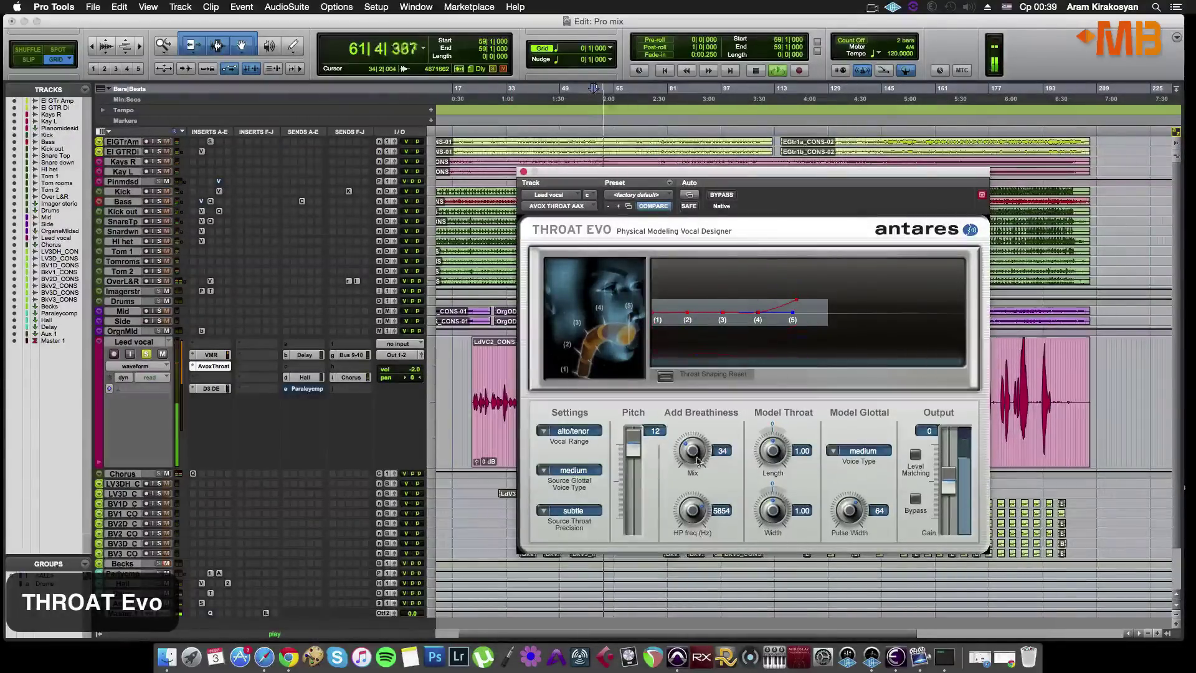
{"action": "left_click_drag", "start_coordinate": [699, 518], "coordinate": [700, 525]}
{"action": "mouse_move", "coordinate": [696, 456]}
{"action": "left_mouse_down"}
{"action": "mouse_move", "coordinate": [721, 368]}
{"action": "mouse_move", "coordinate": [717, 459]}
{"action": "mouse_move", "coordinate": [701, 459]}
{"action": "left_mouse_up"}
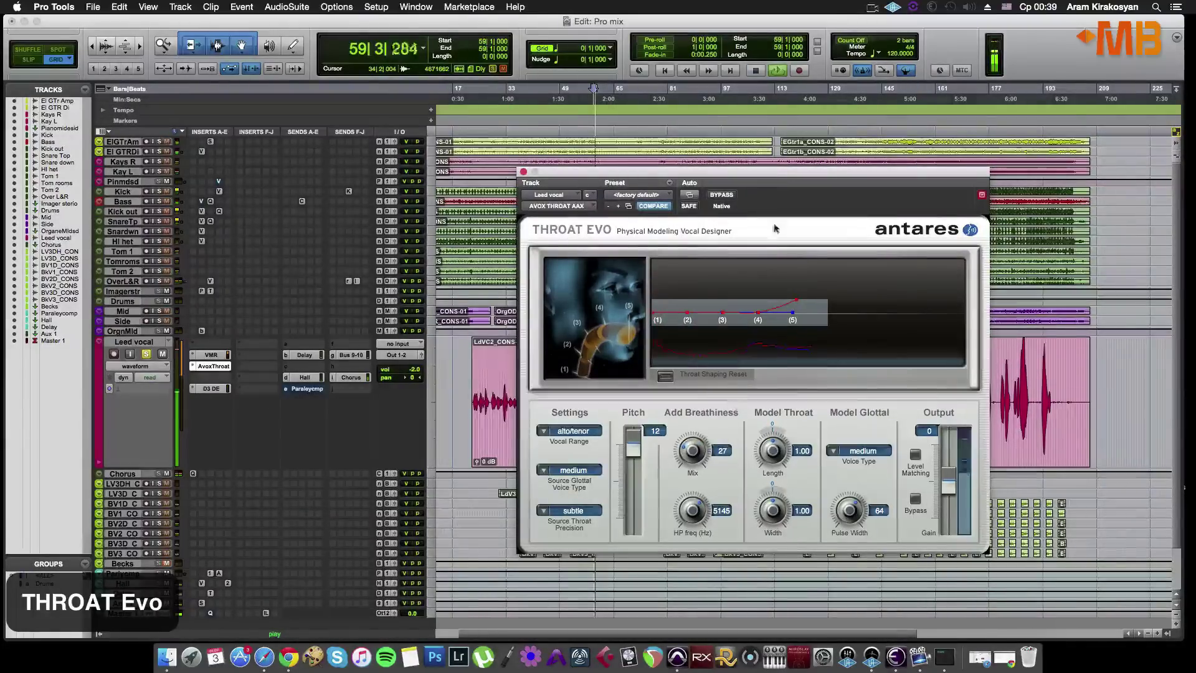
{"action": "left_click_drag", "start_coordinate": [791, 299], "coordinate": [799, 309]}
{"action": "key", "text": "space"}
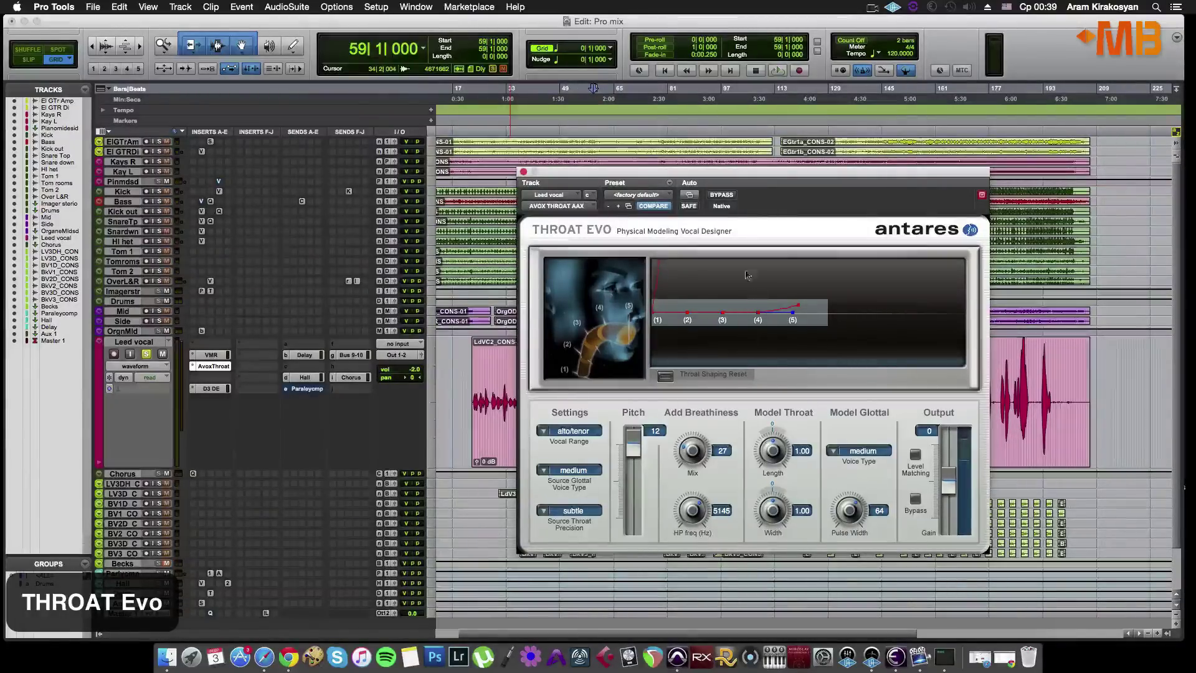
Audition the vocal with Pitch at -12 and HP freq at 6174 Hz, raising throat point 2 and lowering point 3.
{"action": "key", "text": "space"}
{"action": "left_click_drag", "start_coordinate": [633, 439], "coordinate": [702, 510]}
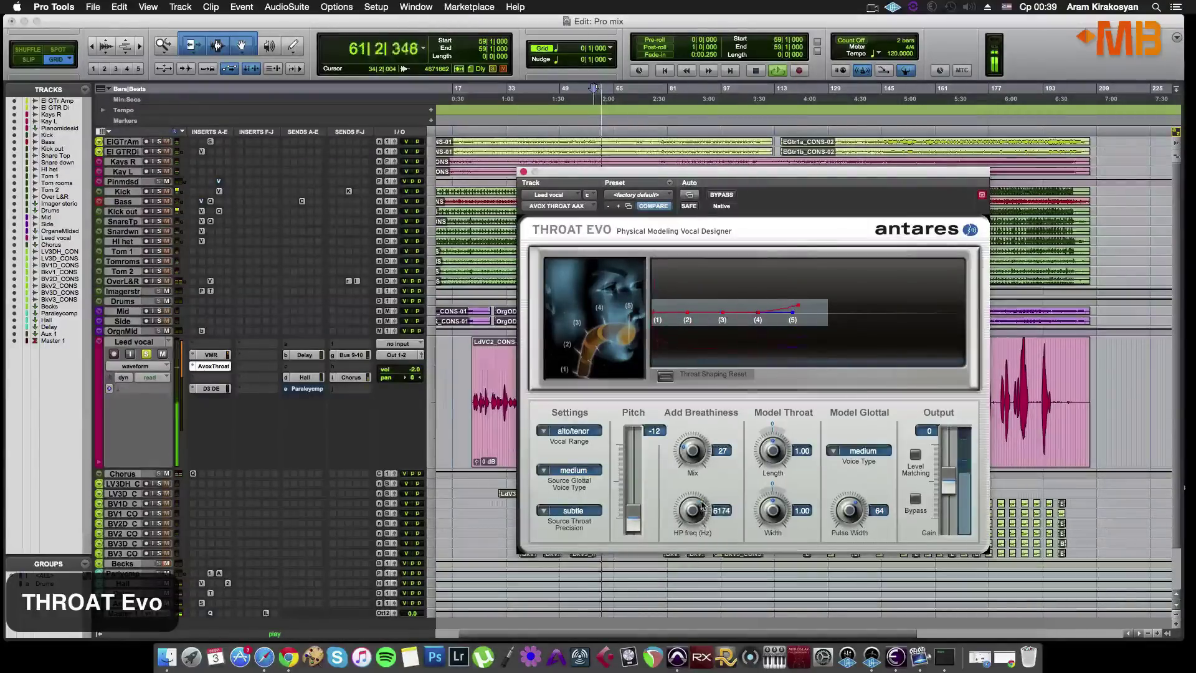
{"action": "mouse_move", "coordinate": [723, 312]}
{"action": "left_mouse_down"}
{"action": "mouse_move", "coordinate": [726, 295]}
{"action": "mouse_move", "coordinate": [689, 284]}
{"action": "mouse_move", "coordinate": [723, 325]}
{"action": "left_mouse_up"}
{"action": "key", "text": "space"}
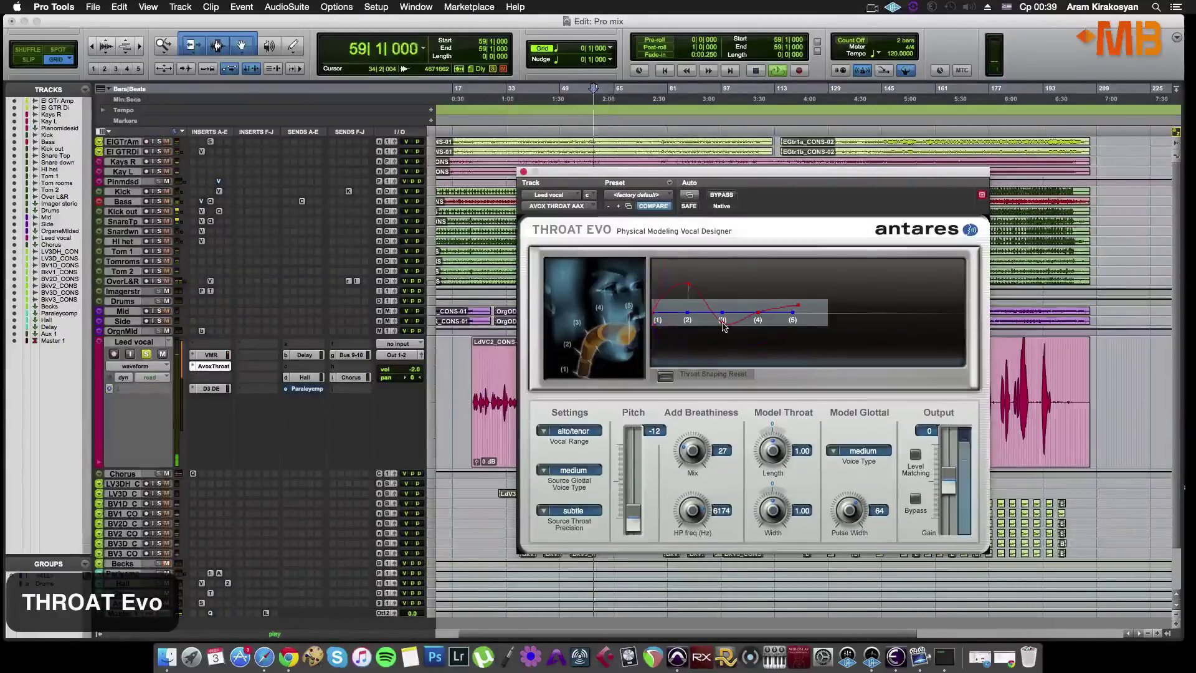
During playback, set the Model Throat Length to 1.43 and Width to 1.28.
{"action": "key", "text": "space"}
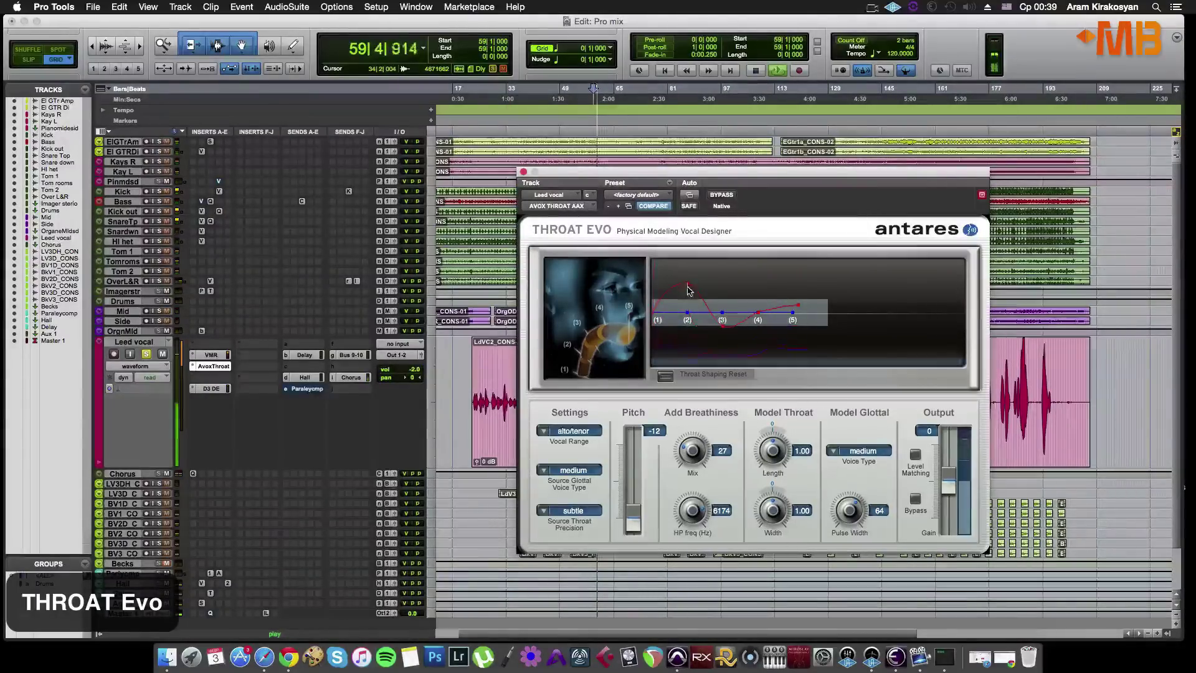
{"action": "left_click_drag", "start_coordinate": [772, 451], "coordinate": [790, 420]}
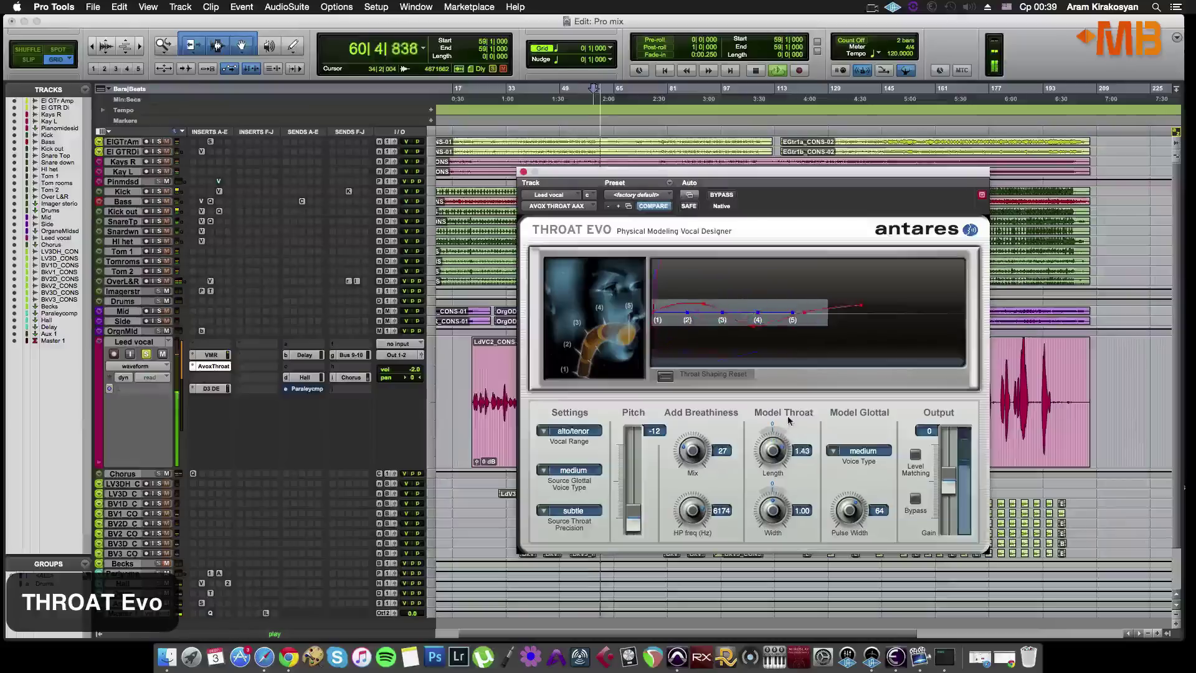
{"action": "left_click_drag", "start_coordinate": [772, 501], "coordinate": [767, 484]}
{"action": "left_click_drag", "start_coordinate": [761, 528], "coordinate": [775, 526]}
{"action": "key", "text": "space"}
Replay the vocal, audition a Model Throat Length of 0.74, and set the Length to 1.11.
{"action": "key", "text": "space"}
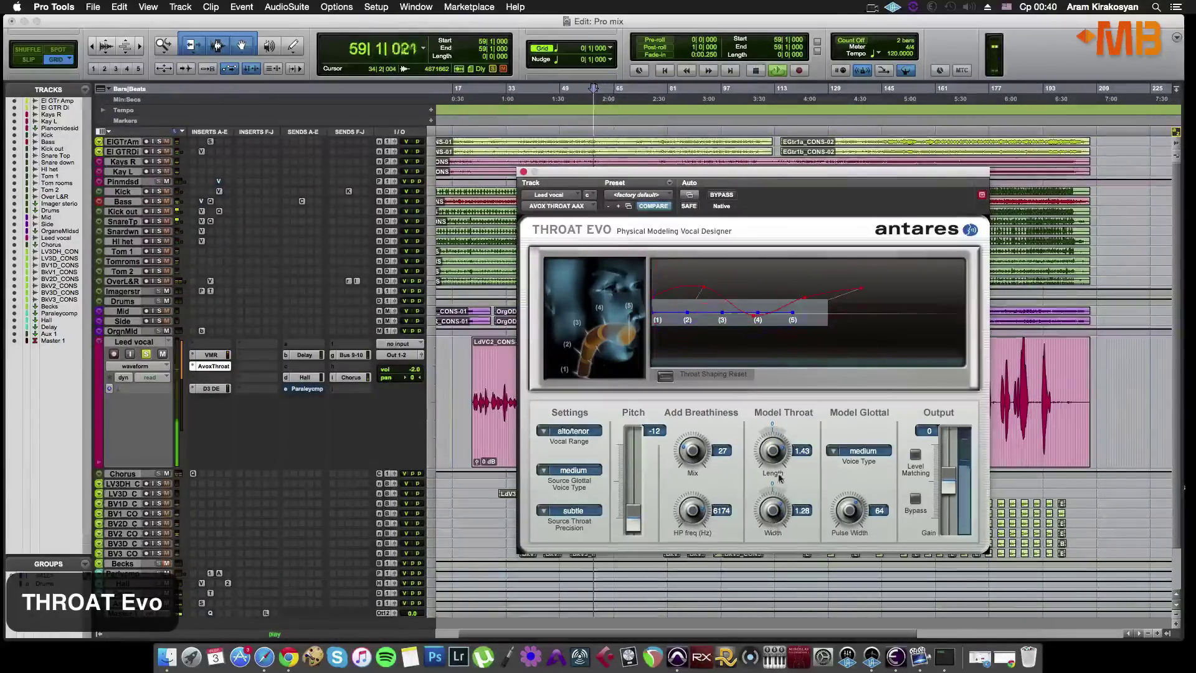
{"action": "left_click_drag", "start_coordinate": [773, 462], "coordinate": [777, 491]}
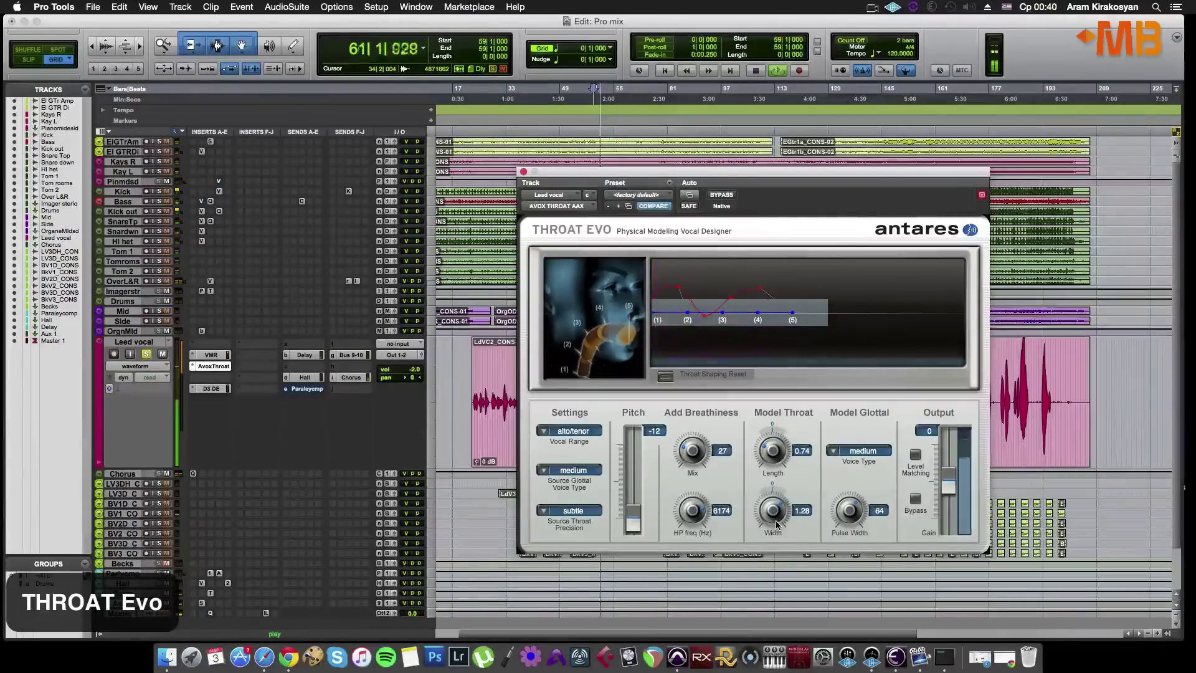
{"action": "left_click_drag", "start_coordinate": [777, 525], "coordinate": [784, 495]}
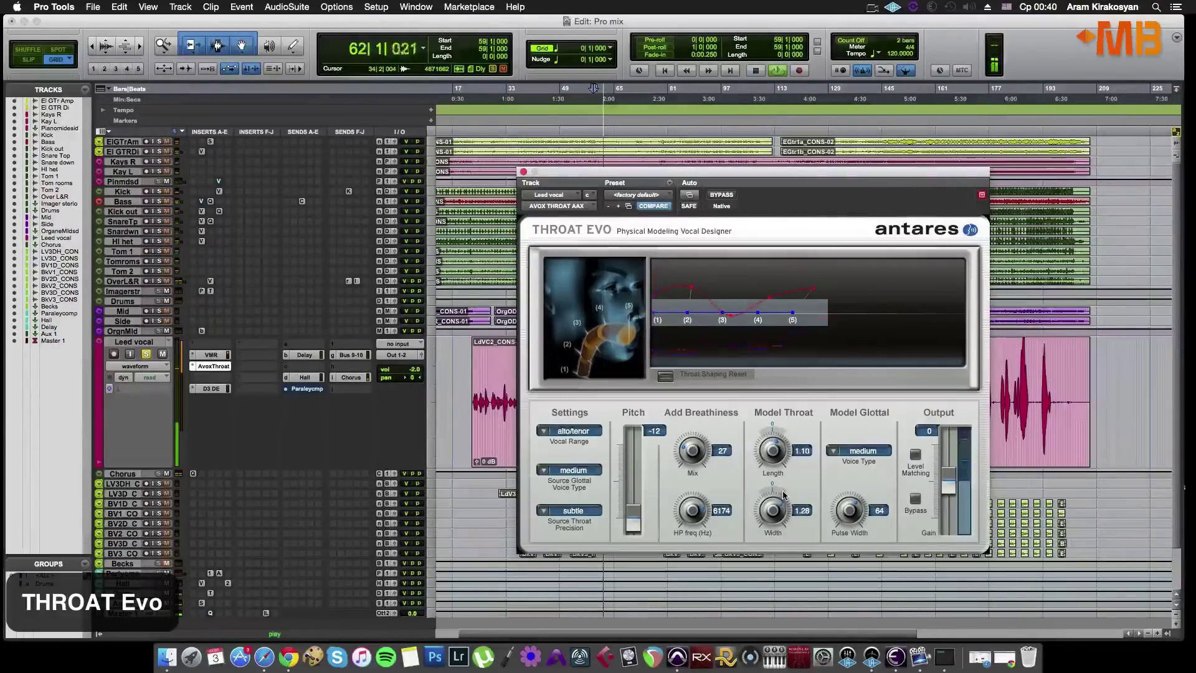
Set the Model Glottal Voice Type to loud and Pulse Width to 59 while listening, and stop playback.
{"action": "left_click", "coordinate": [862, 450]}
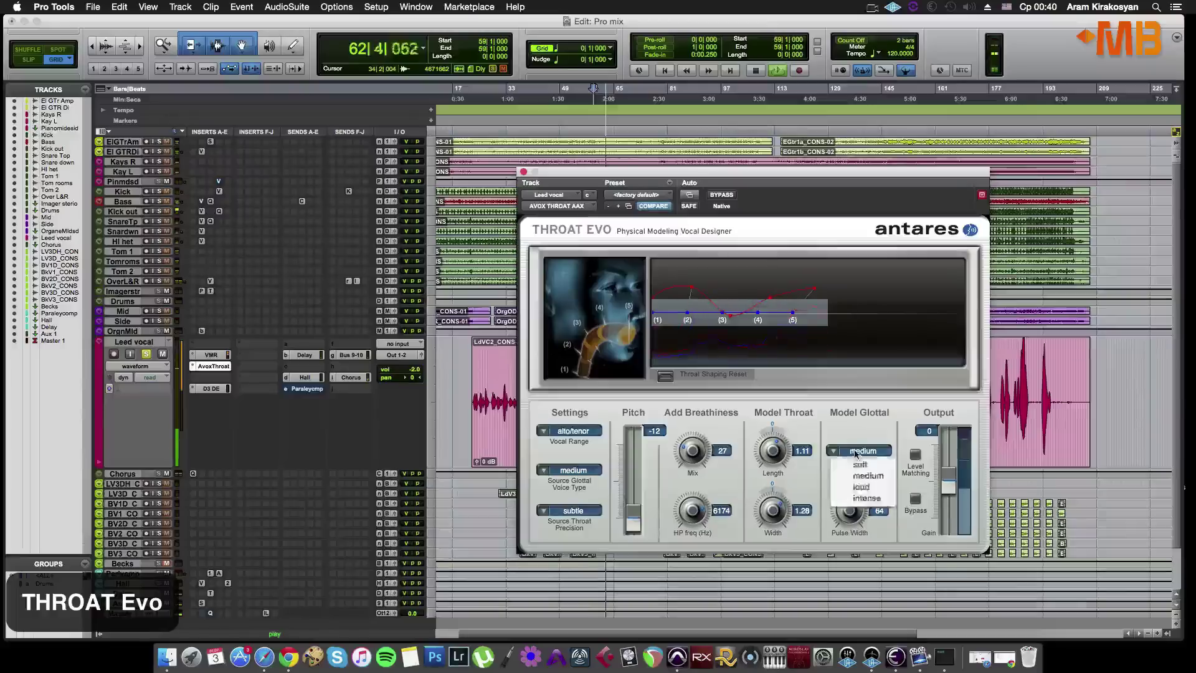
{"action": "left_click", "coordinate": [860, 495]}
{"action": "left_click_drag", "start_coordinate": [860, 495], "coordinate": [858, 527]}
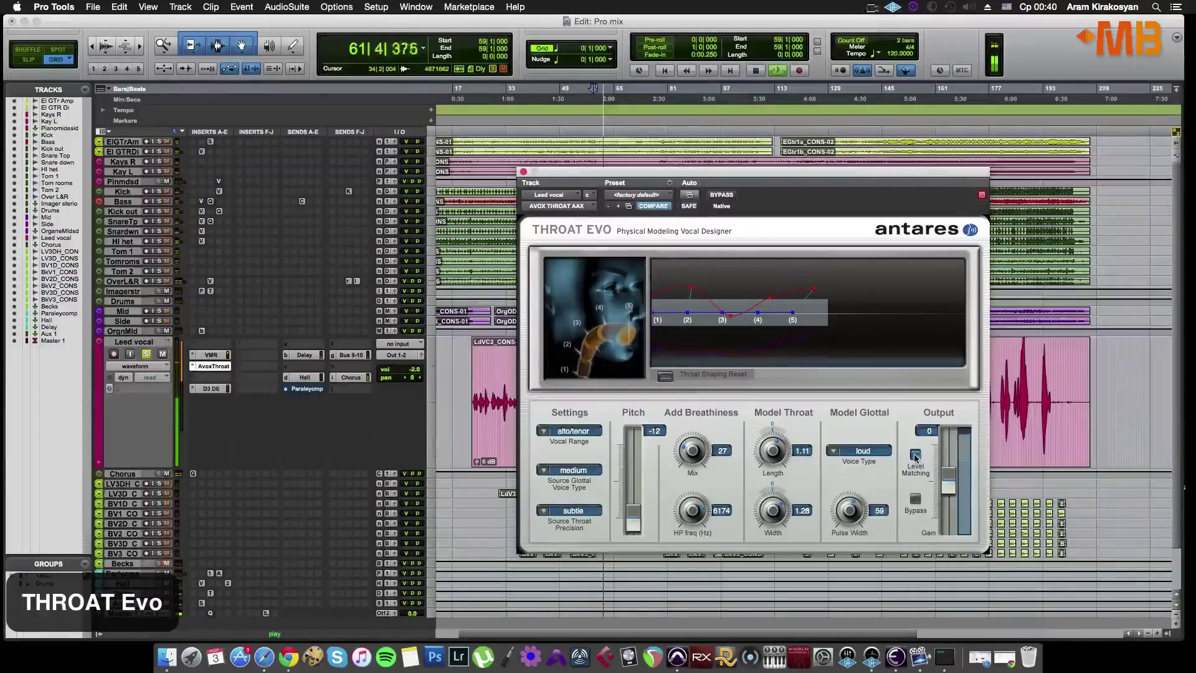
{"action": "key", "text": "space"}
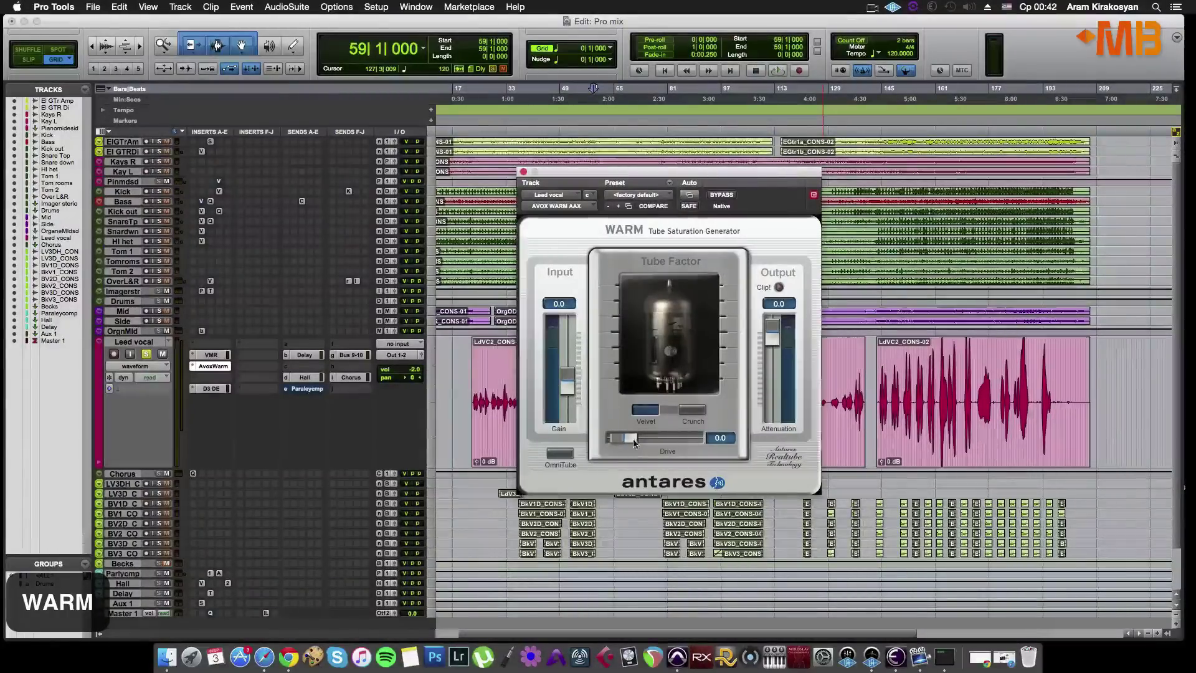
Try WARM's Crunch mode and switch the tube back to Velvet.
{"action": "left_click_drag", "start_coordinate": [634, 442], "coordinate": [600, 440]}
{"action": "left_click", "coordinate": [693, 412]}
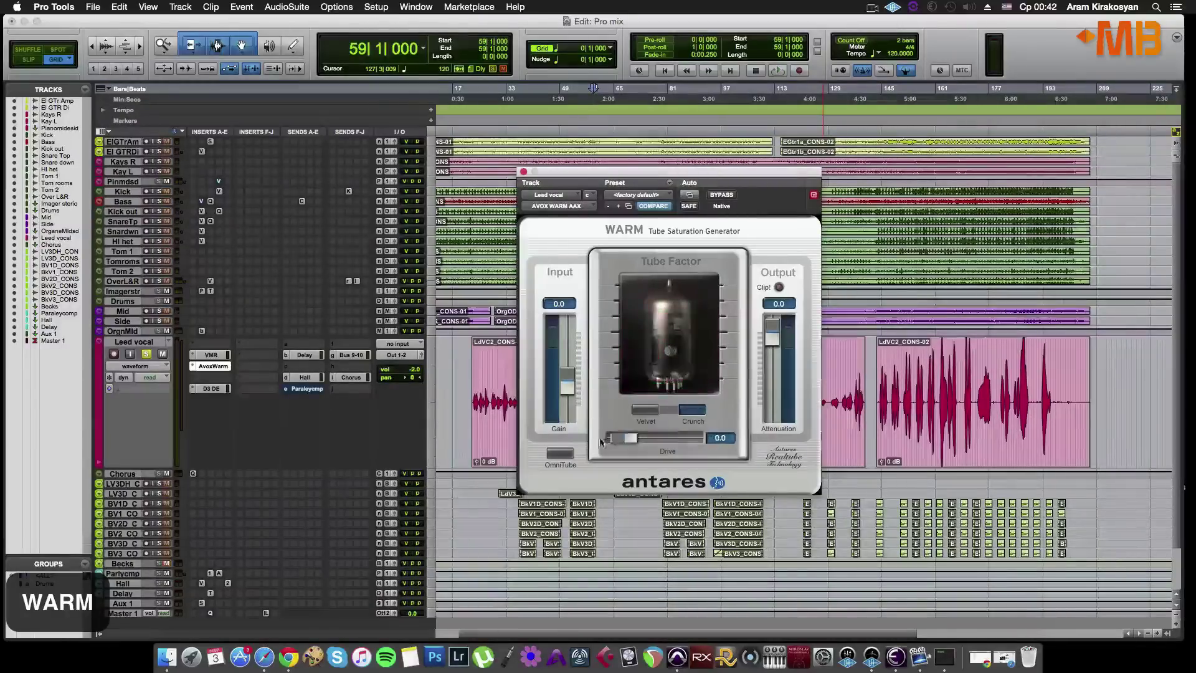
{"action": "left_click", "coordinate": [649, 410]}
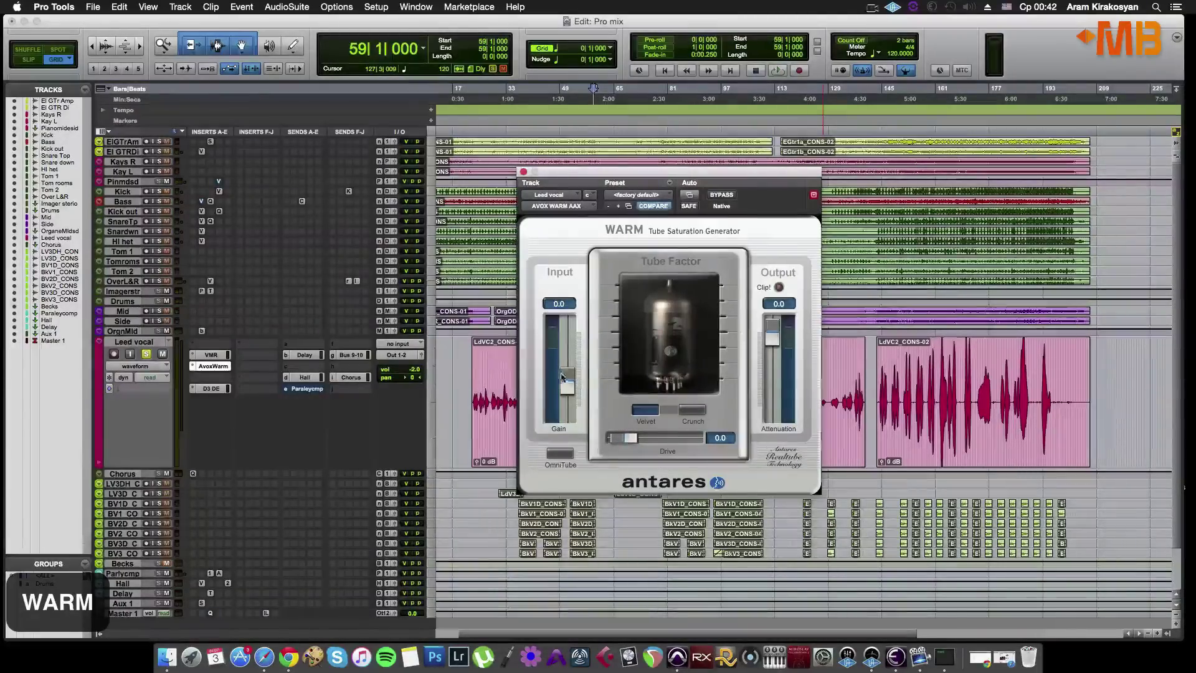
Set WARM's tube Drive to 8.3.
{"action": "left_click_drag", "start_coordinate": [626, 436], "coordinate": [677, 438]}
{"action": "left_click", "coordinate": [561, 454]}
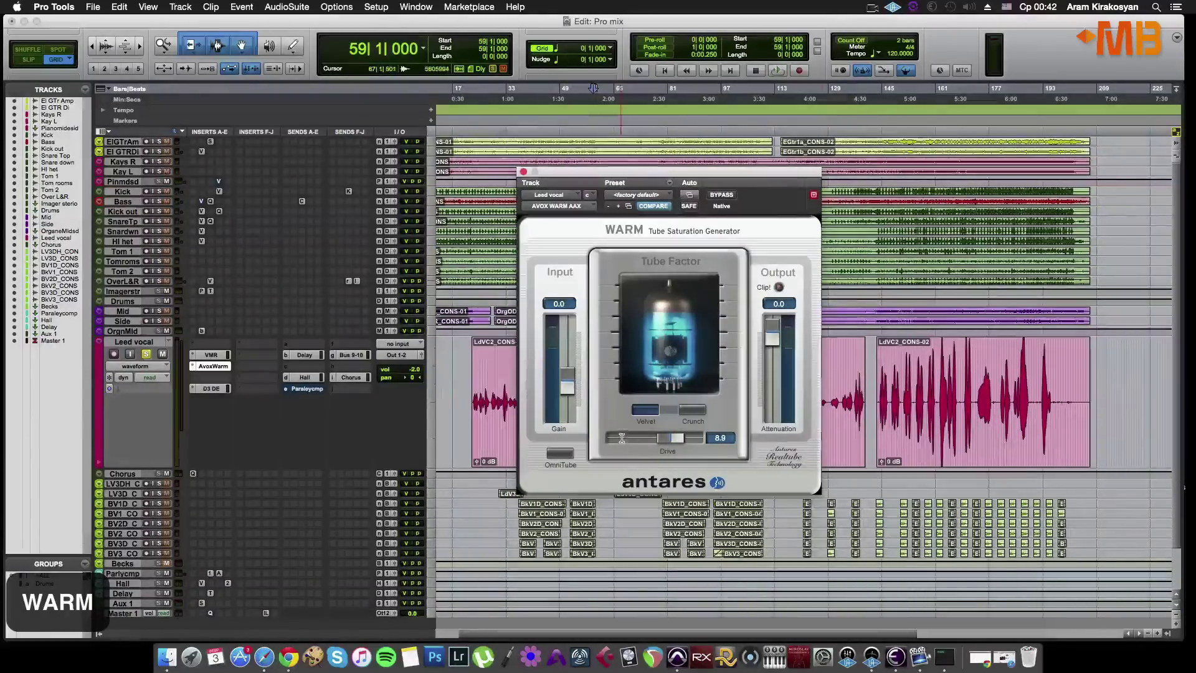
{"action": "mouse_move", "coordinate": [674, 439]}
{"action": "left_mouse_down"}
{"action": "mouse_move", "coordinate": [614, 440]}
{"action": "mouse_move", "coordinate": [672, 440]}
{"action": "left_mouse_up"}
Play the lead vocal through WARM, set the Output Attenuation to -2.3, and toggle the plug-in's bypass for comparison.
{"action": "key", "text": "space"}
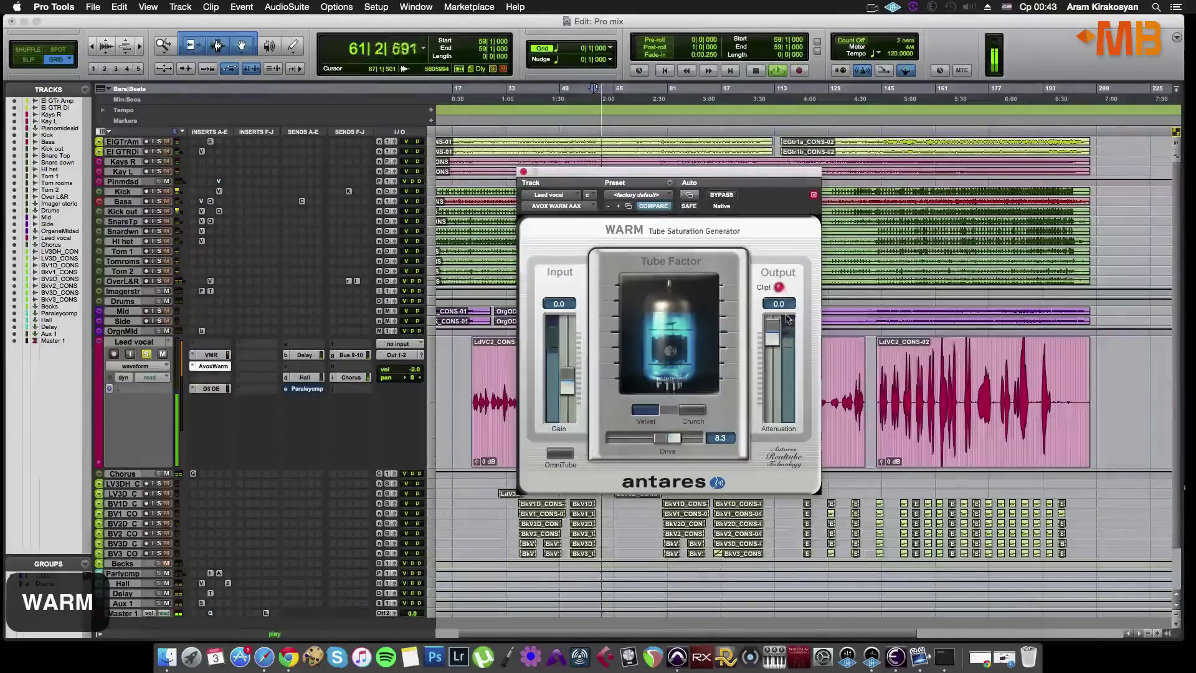
{"action": "left_click_drag", "start_coordinate": [772, 323], "coordinate": [776, 341]}
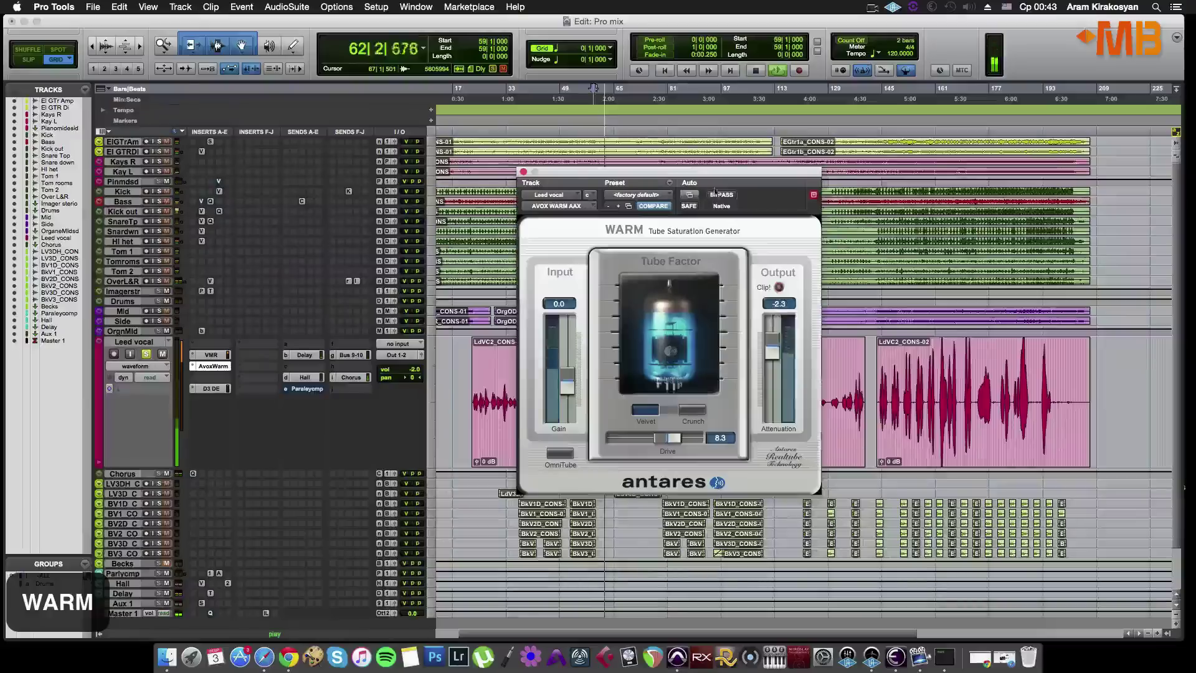
{"action": "left_click", "coordinate": [731, 195]}
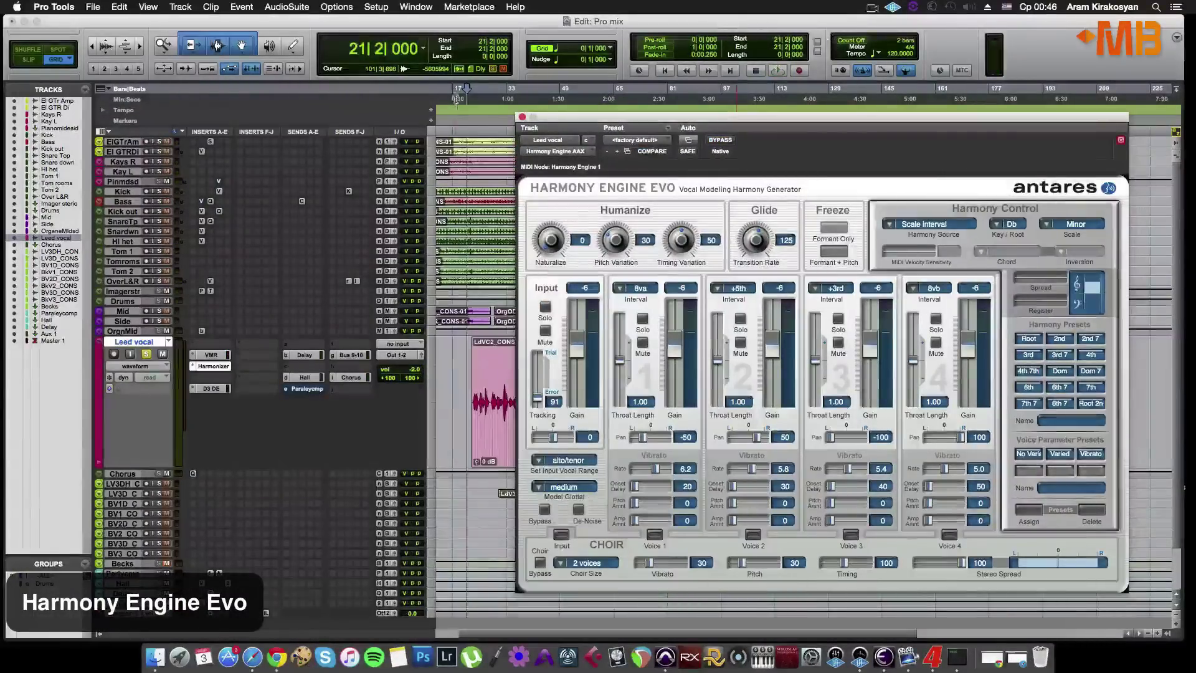
Place the playback position at 21|4|000 and reload HARMONY ENGINE EVO's factory default preset.
{"action": "left_click", "coordinate": [469, 132]}
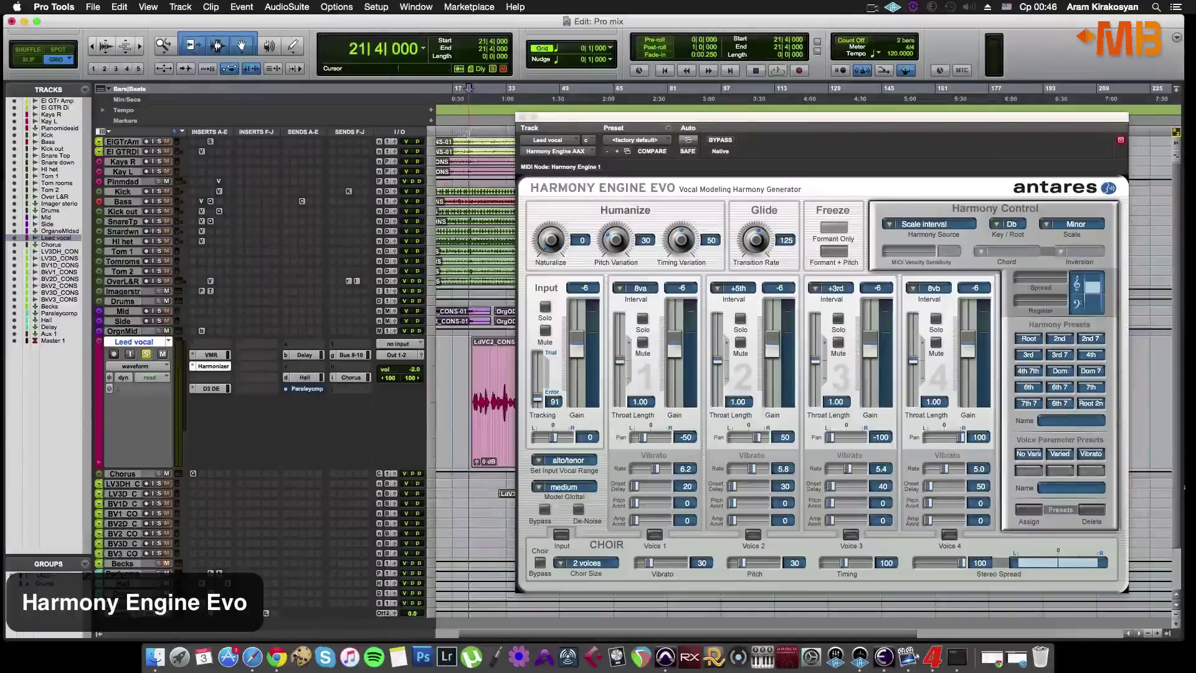
{"action": "left_click", "coordinate": [644, 143]}
{"action": "left_click", "coordinate": [644, 145]}
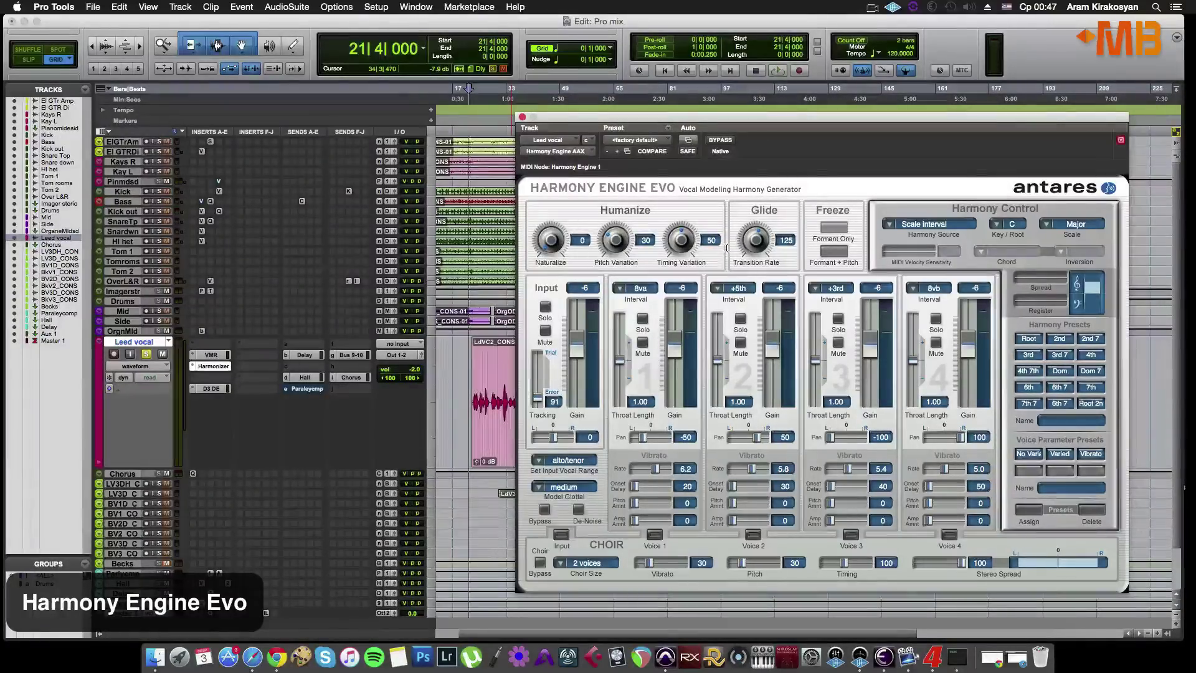
{"action": "left_click", "coordinate": [959, 224]}
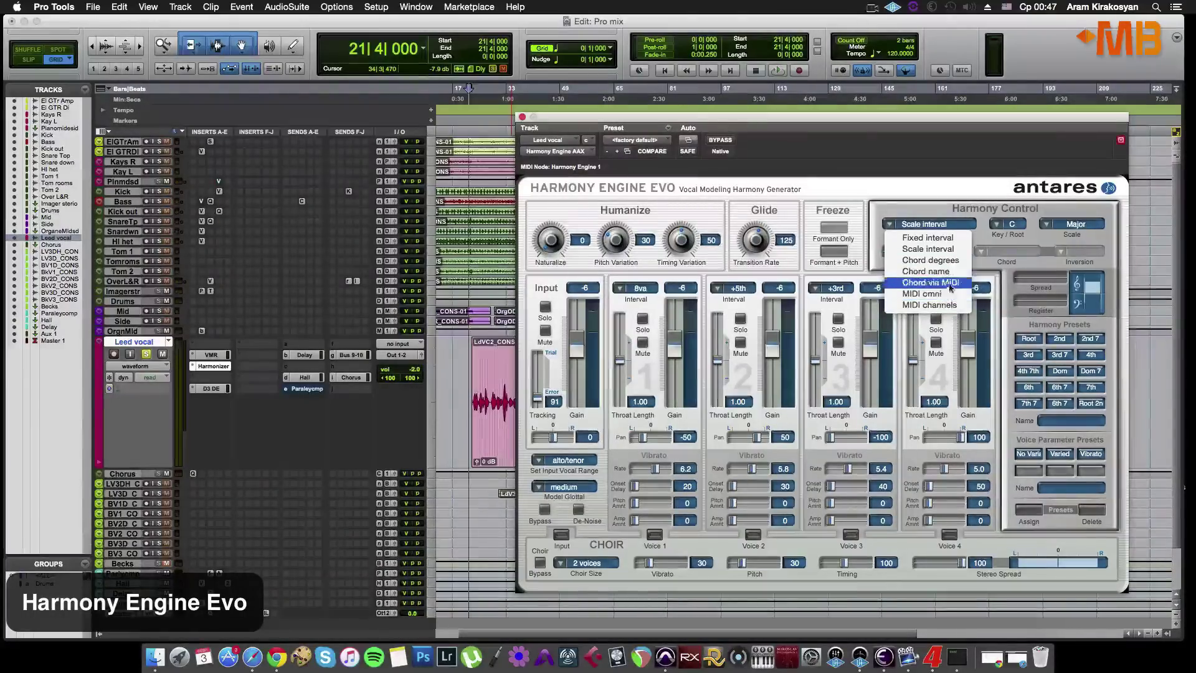
{"action": "left_click", "coordinate": [958, 204]}
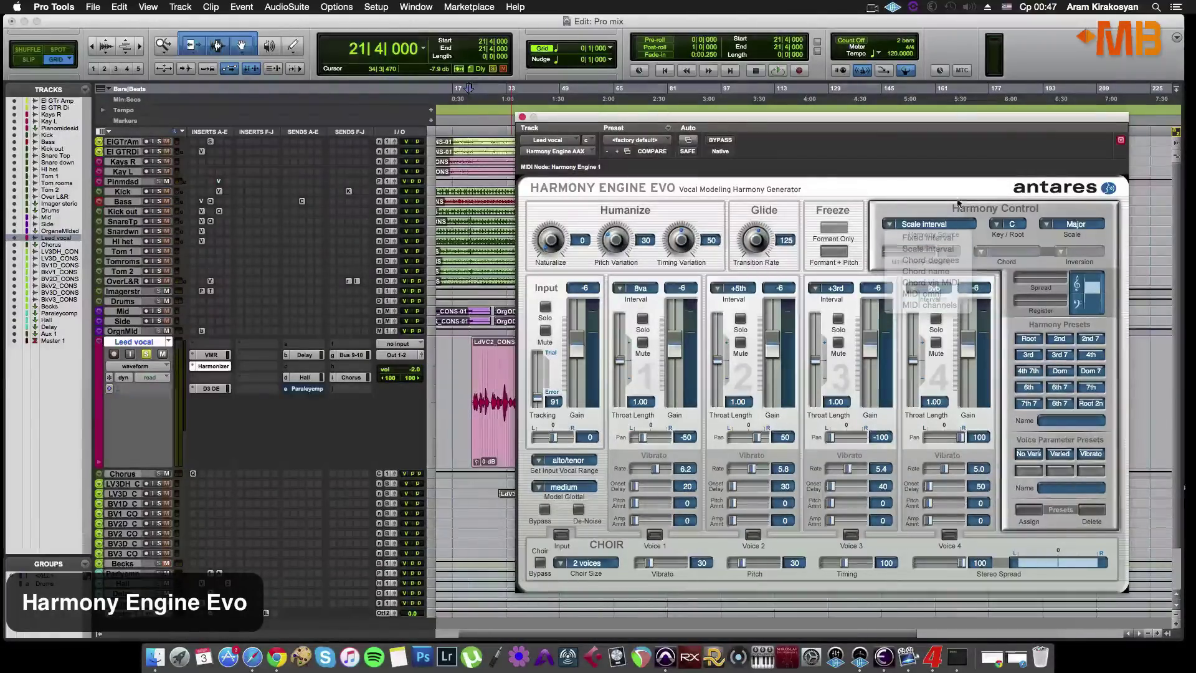
{"action": "left_click", "coordinate": [941, 228]}
{"action": "left_click", "coordinate": [1002, 212]}
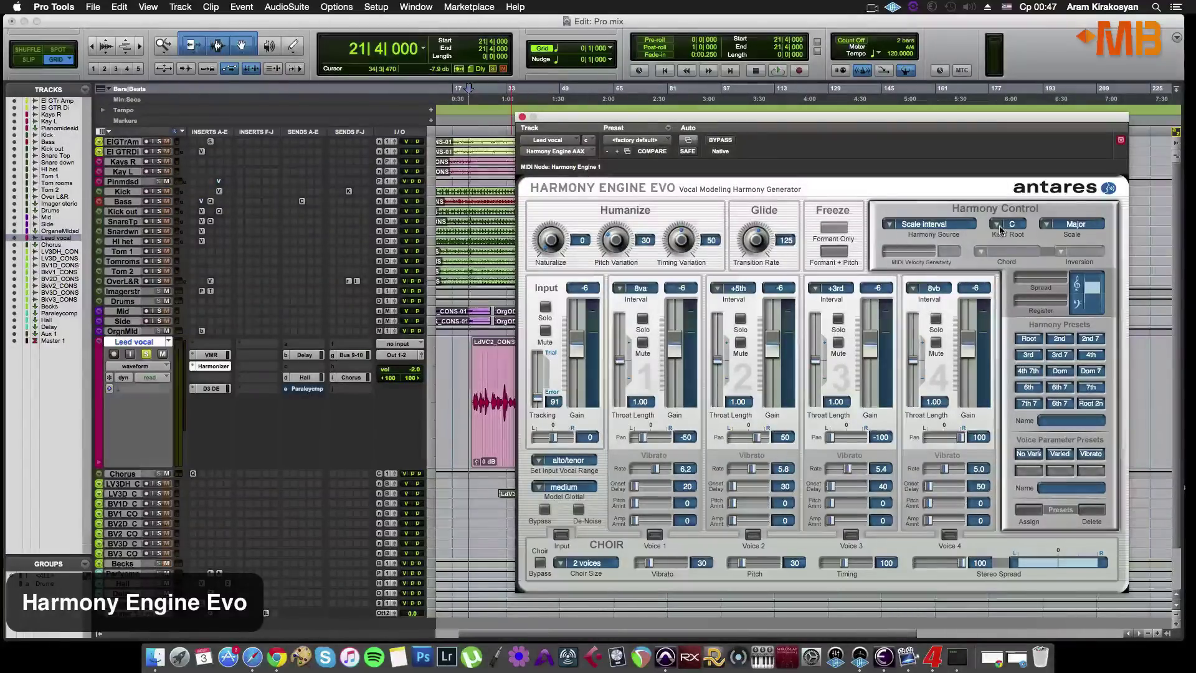
Set the harmony's Key / Root to Db and its Scale to Minor.
{"action": "left_click", "coordinate": [999, 225]}
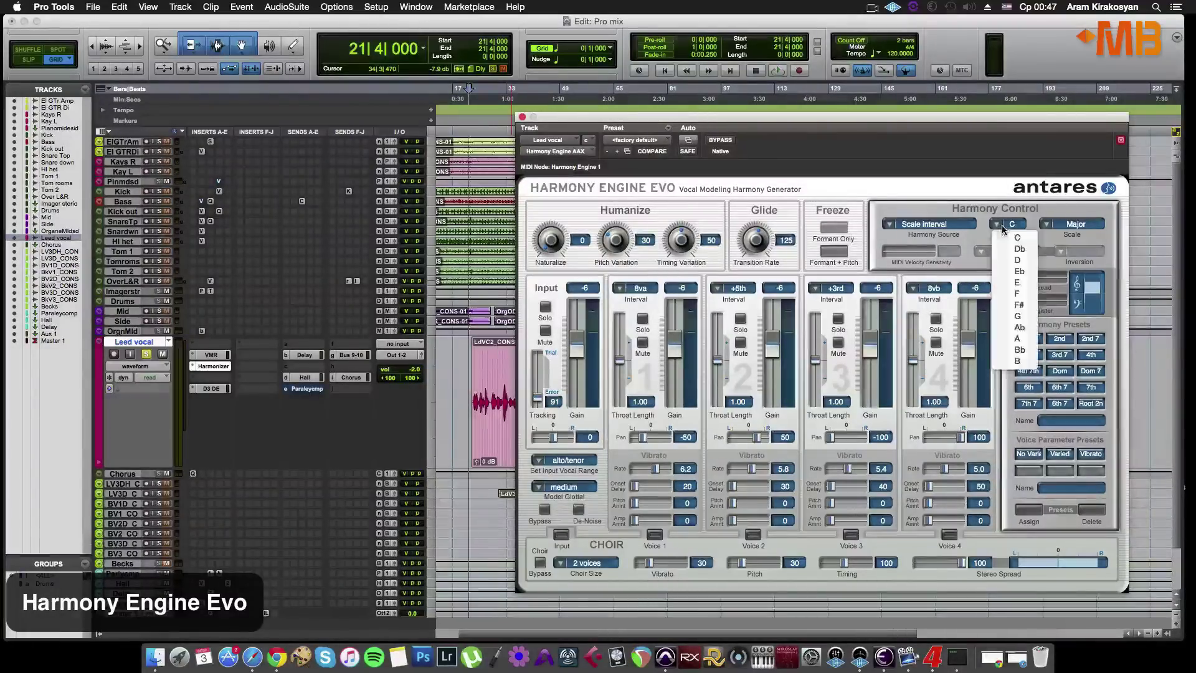
{"action": "left_click", "coordinate": [1029, 252]}
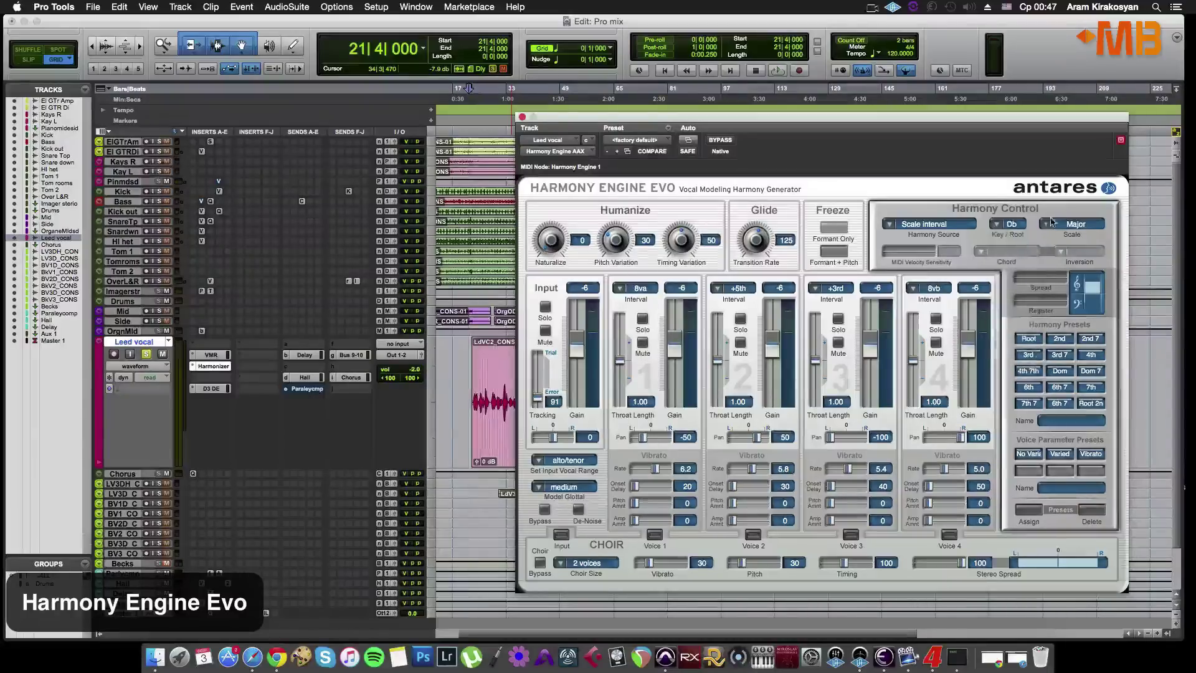
{"action": "left_click", "coordinate": [1070, 218]}
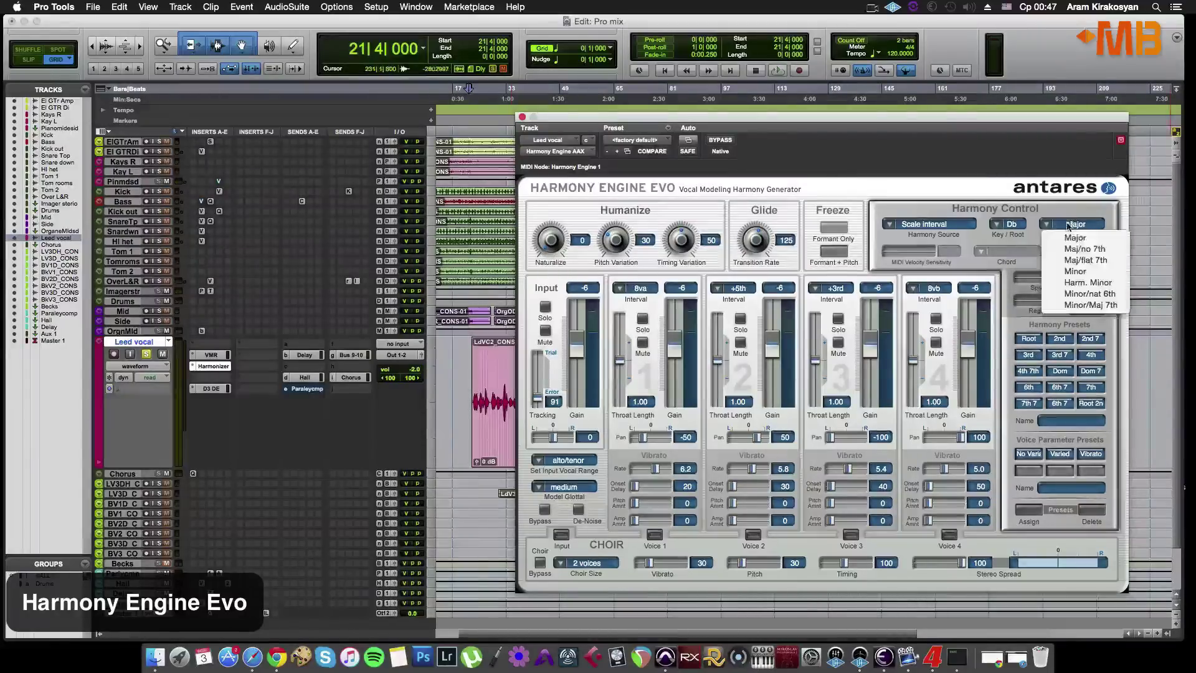
{"action": "left_click", "coordinate": [1090, 268]}
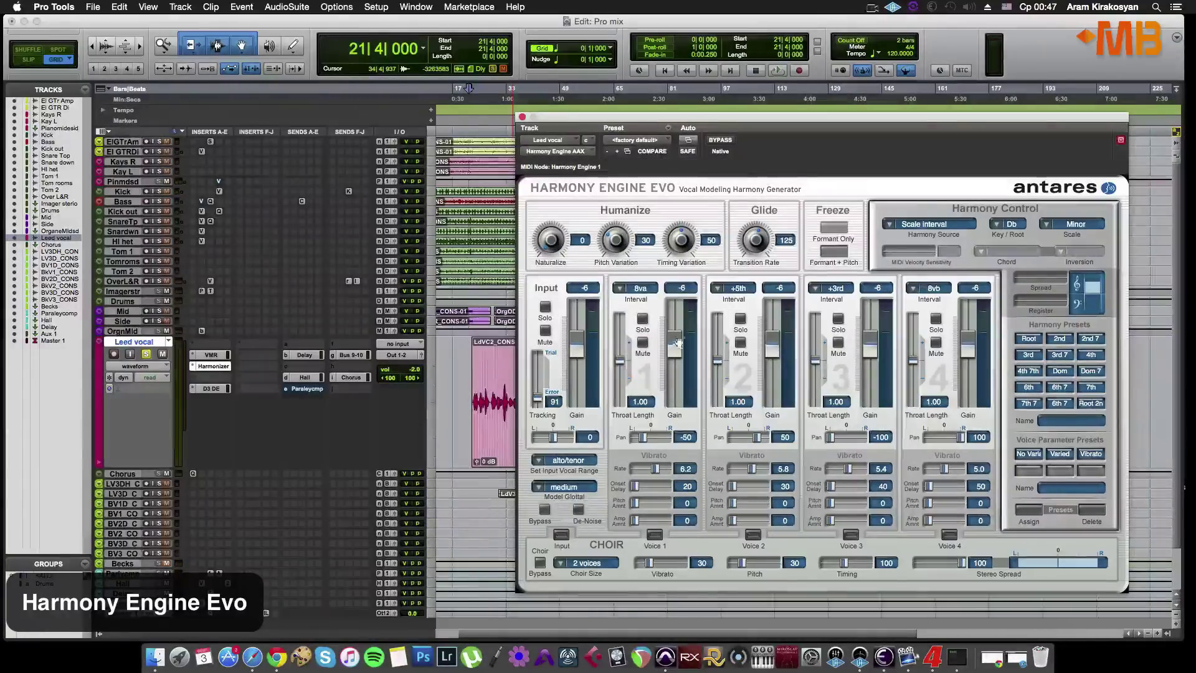
Pull the Gain of all four harmony voices down to -inf and briefly run playback.
{"action": "left_click_drag", "start_coordinate": [676, 343], "coordinate": [679, 398]}
{"action": "left_click_drag", "start_coordinate": [781, 343], "coordinate": [783, 421]}
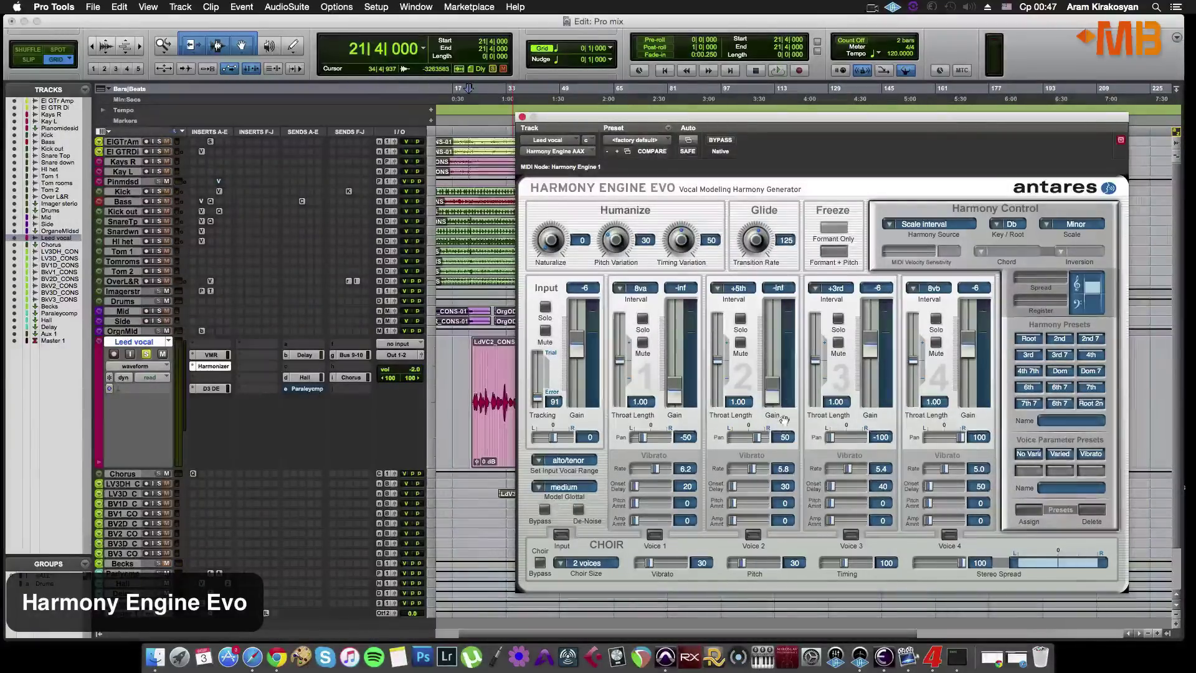
{"action": "left_click_drag", "start_coordinate": [870, 336], "coordinate": [871, 399]}
{"action": "left_click_drag", "start_coordinate": [967, 336], "coordinate": [968, 400]}
{"action": "key", "text": "space"}
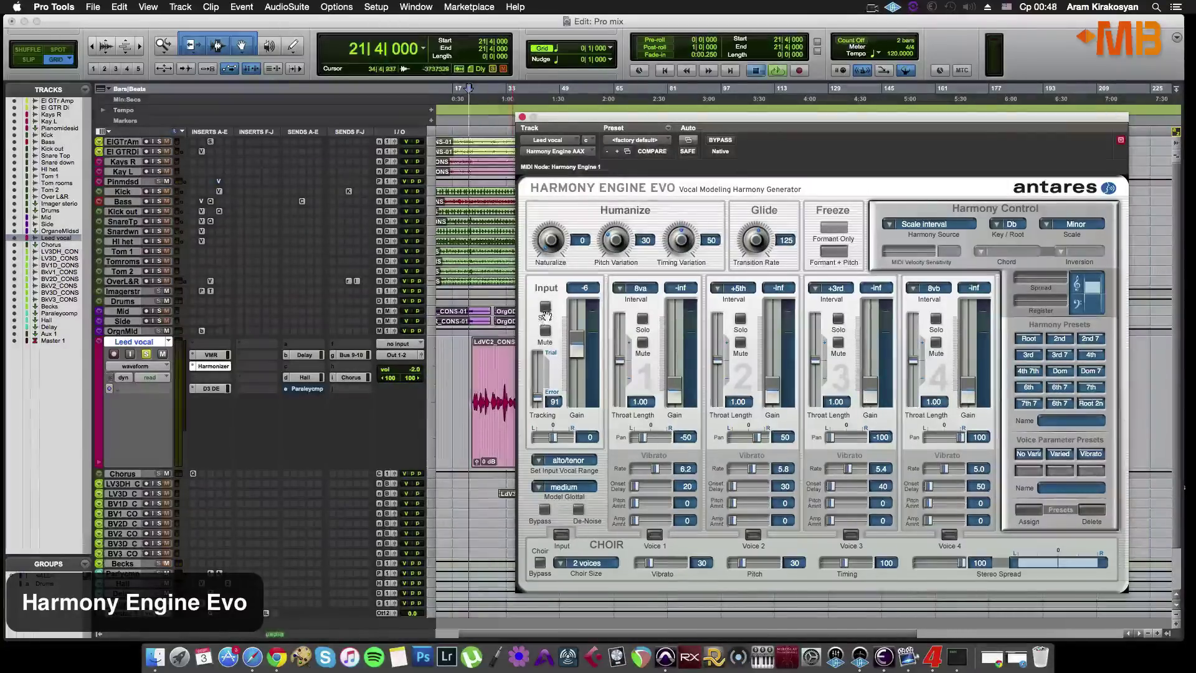
{"action": "key", "text": "space"}
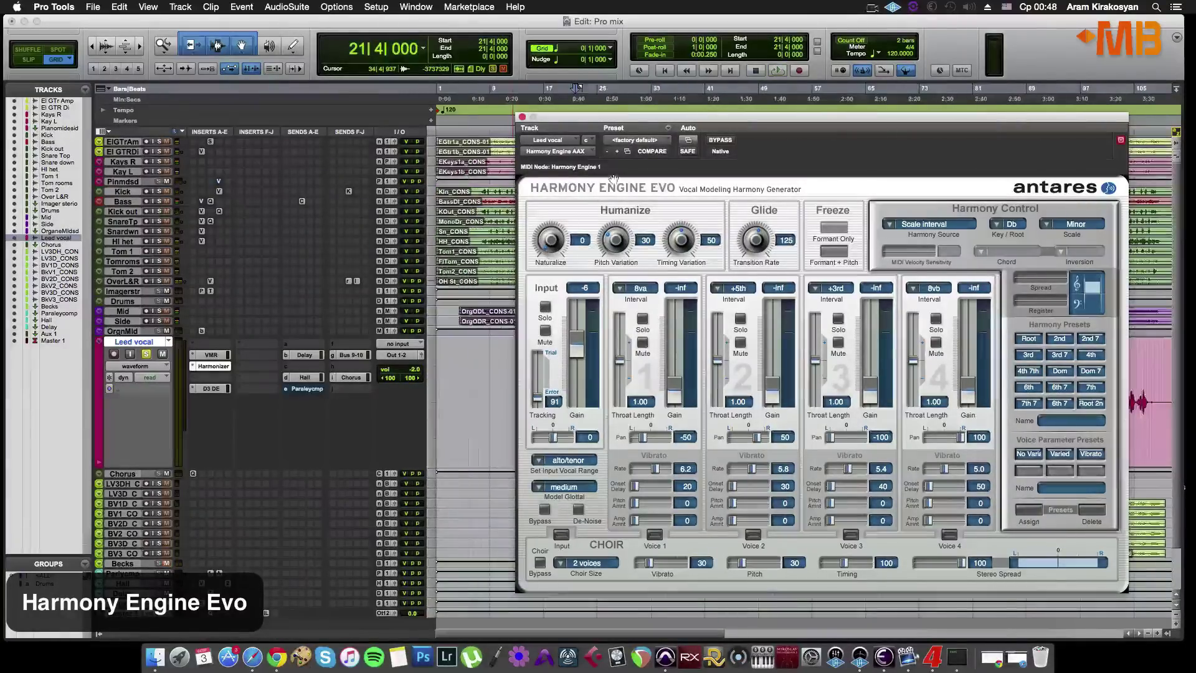
Place the playback position at 23|3|000, moving the plug-in window out of the way and back, and start playback.
{"action": "left_click_drag", "start_coordinate": [652, 126], "coordinate": [739, 164]}
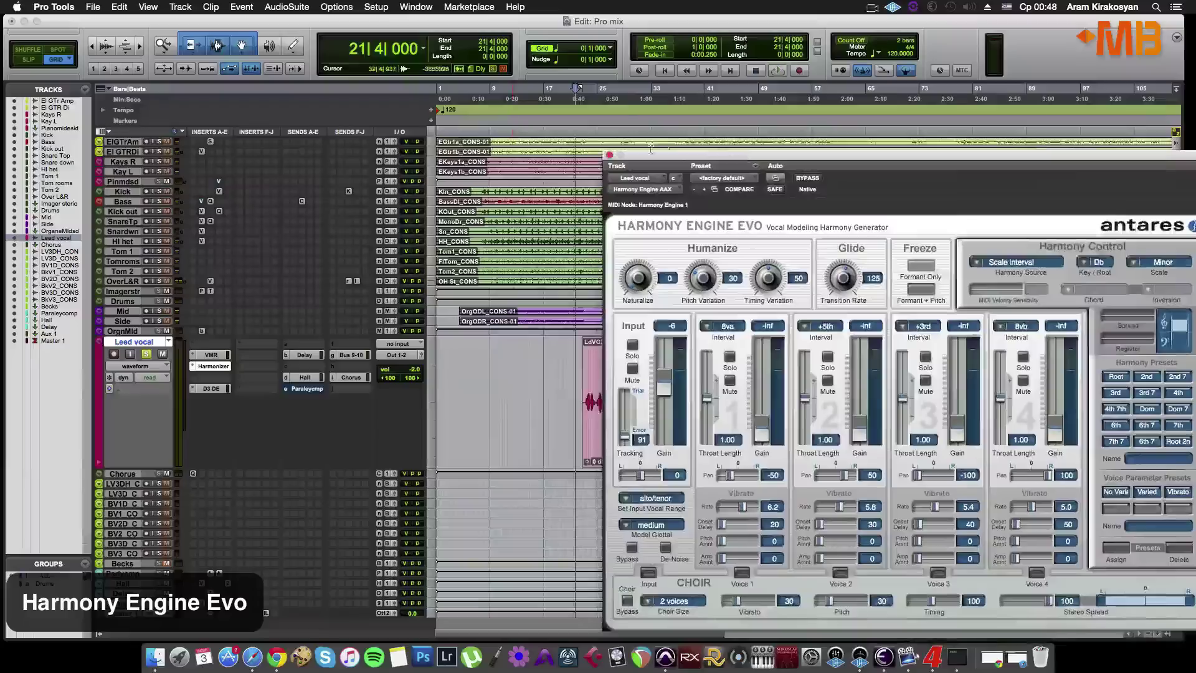
{"action": "left_click", "coordinate": [586, 132]}
{"action": "left_click_drag", "start_coordinate": [847, 155], "coordinate": [731, 101]}
{"action": "key", "text": "space"}
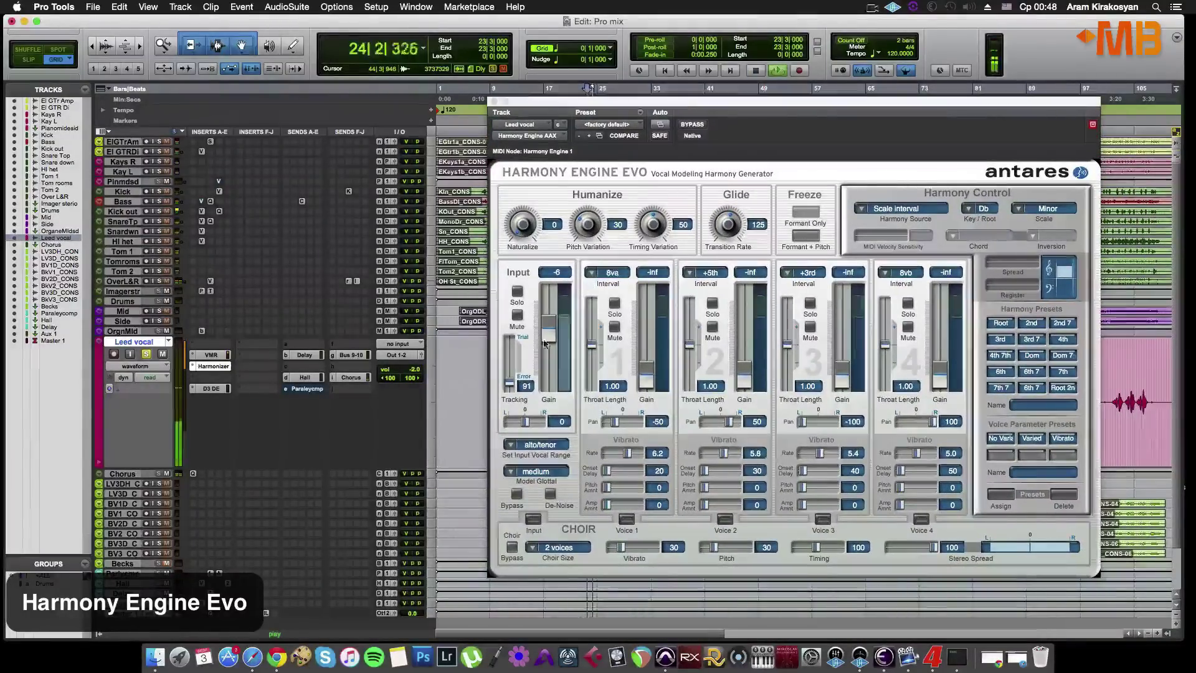
While auditioning the vocal, set the Gain of Voices 1 to 4 to -11, -22, -14 and -12.
{"action": "left_click_drag", "start_coordinate": [645, 380], "coordinate": [651, 341]}
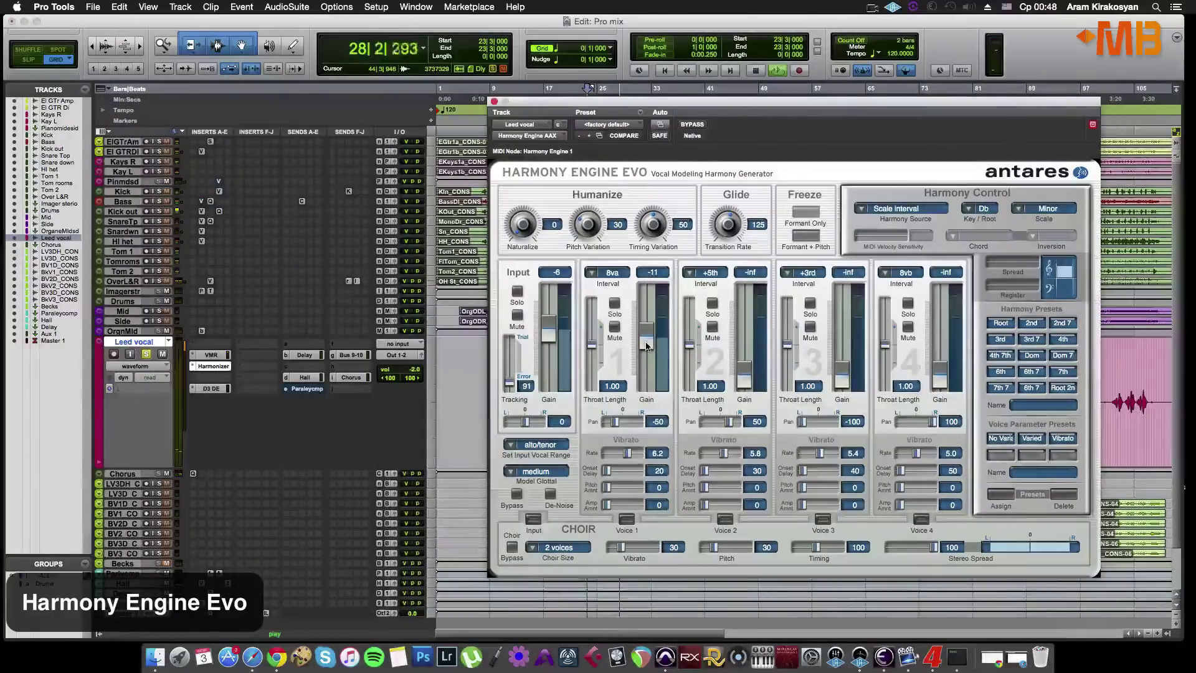
{"action": "key", "text": "space"}
{"action": "mouse_move", "coordinate": [753, 372]}
{"action": "left_mouse_down"}
{"action": "mouse_move", "coordinate": [750, 322]}
{"action": "mouse_move", "coordinate": [742, 358]}
{"action": "left_mouse_up"}
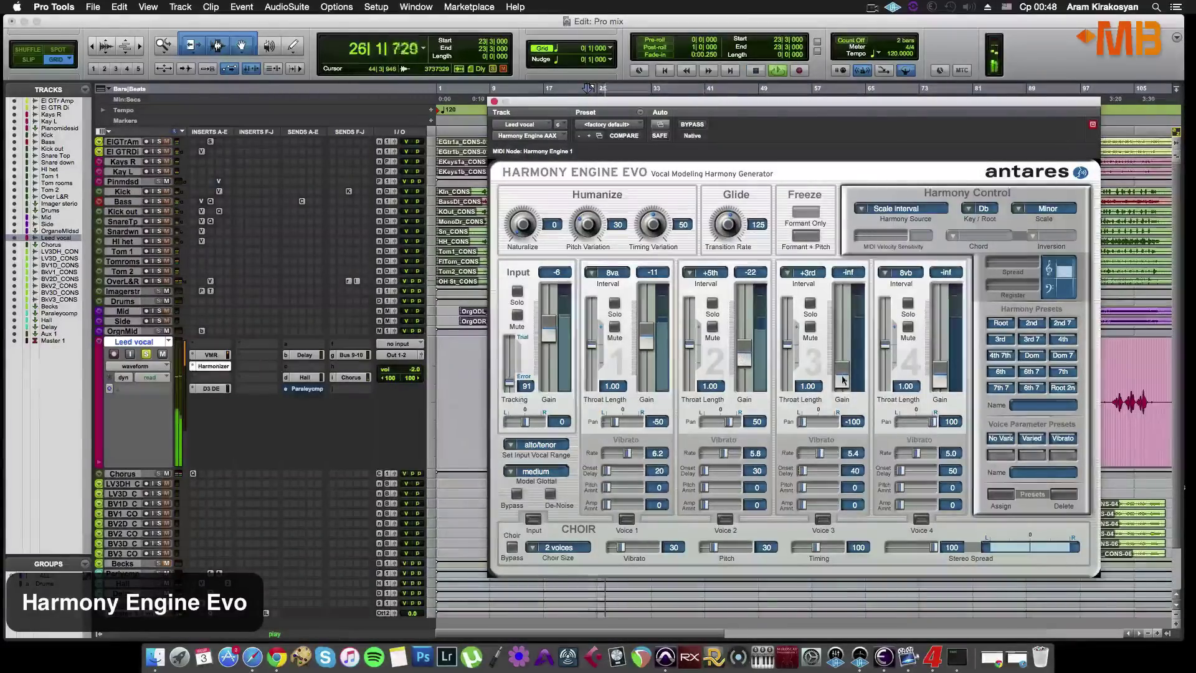
{"action": "left_click_drag", "start_coordinate": [841, 373], "coordinate": [845, 351]}
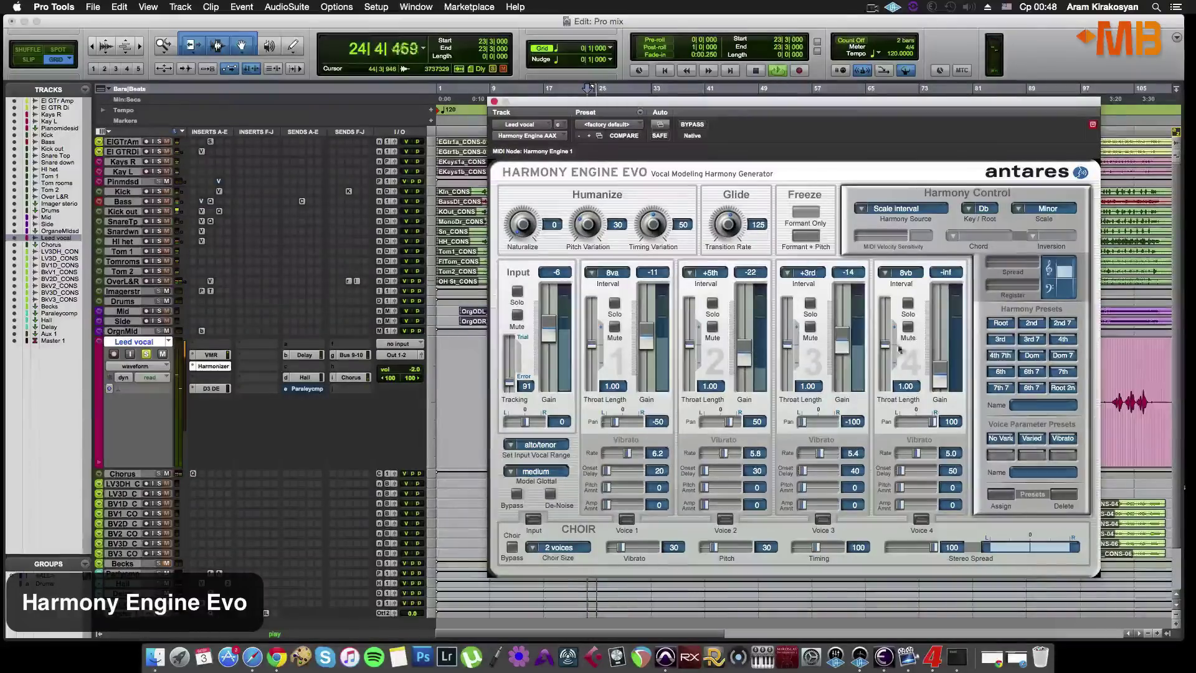
{"action": "key", "text": "space"}
{"action": "left_click_drag", "start_coordinate": [946, 381], "coordinate": [946, 342]}
{"action": "key", "text": "space"}
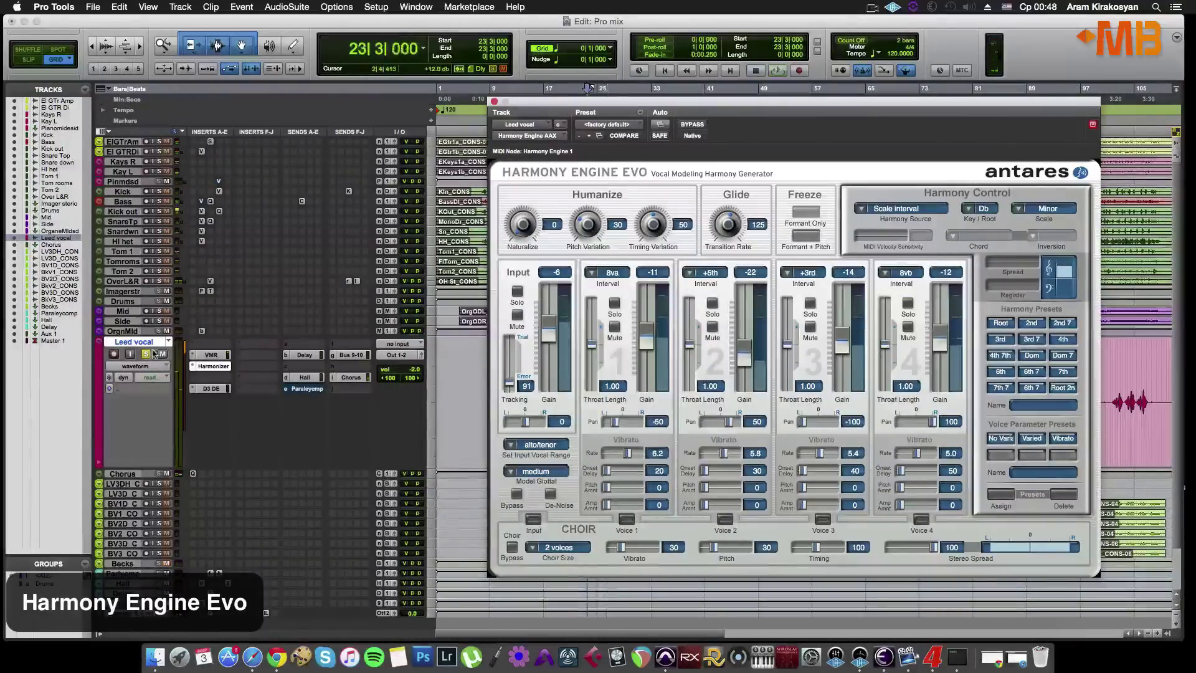
Unsolo the lead vocal and play the full mix, toggling the harmony plug-in's bypass for comparison.
{"action": "left_click", "coordinate": [152, 353]}
{"action": "key", "text": "space"}
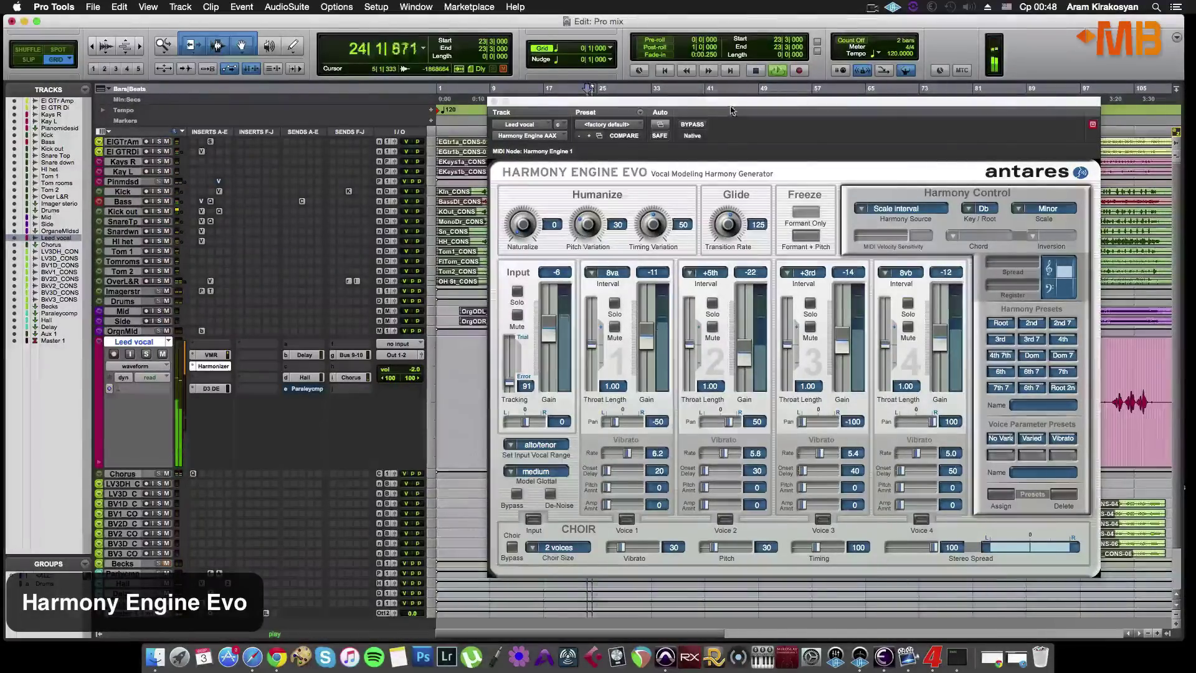
{"action": "left_click", "coordinate": [692, 125]}
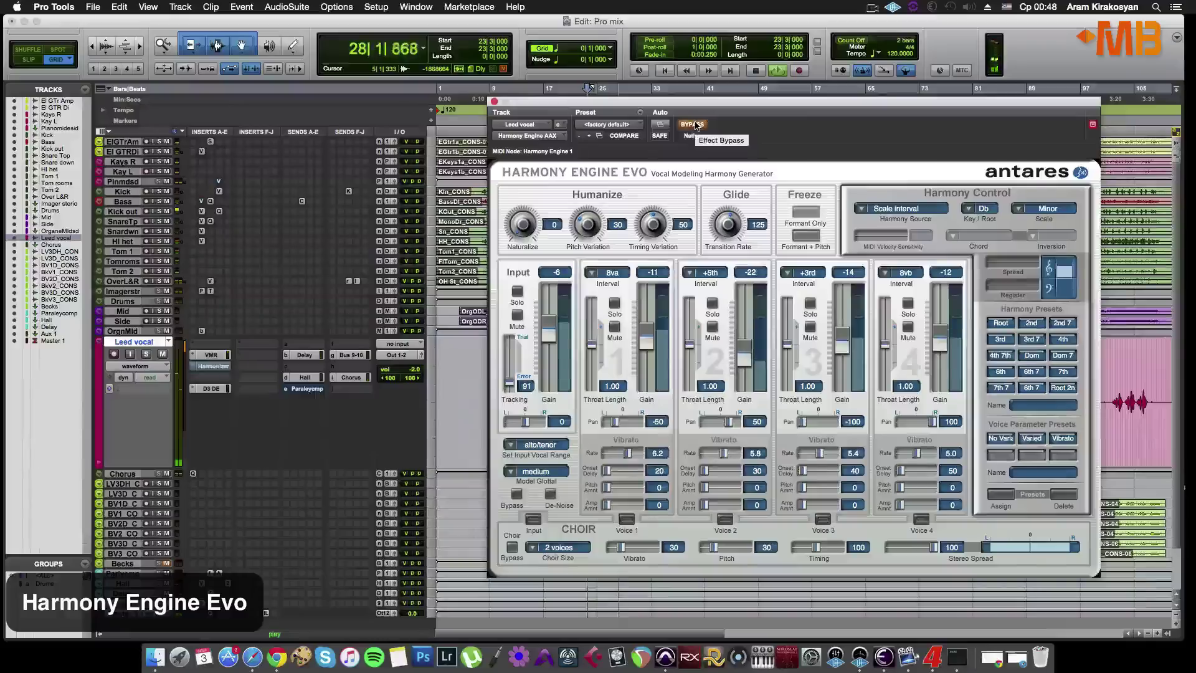
{"action": "key", "text": "space"}
{"action": "left_click", "coordinate": [693, 124]}
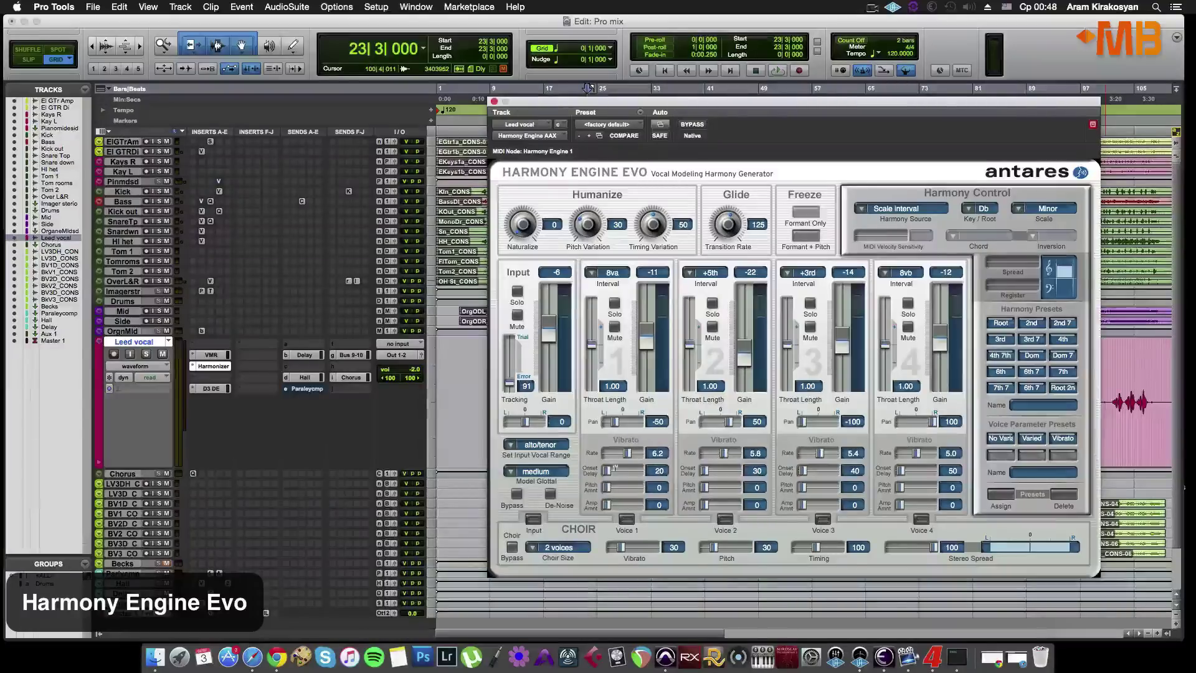
Set Voice 1's vibrato Rate to 6.1.
{"action": "left_click_drag", "start_coordinate": [625, 456], "coordinate": [627, 457]}
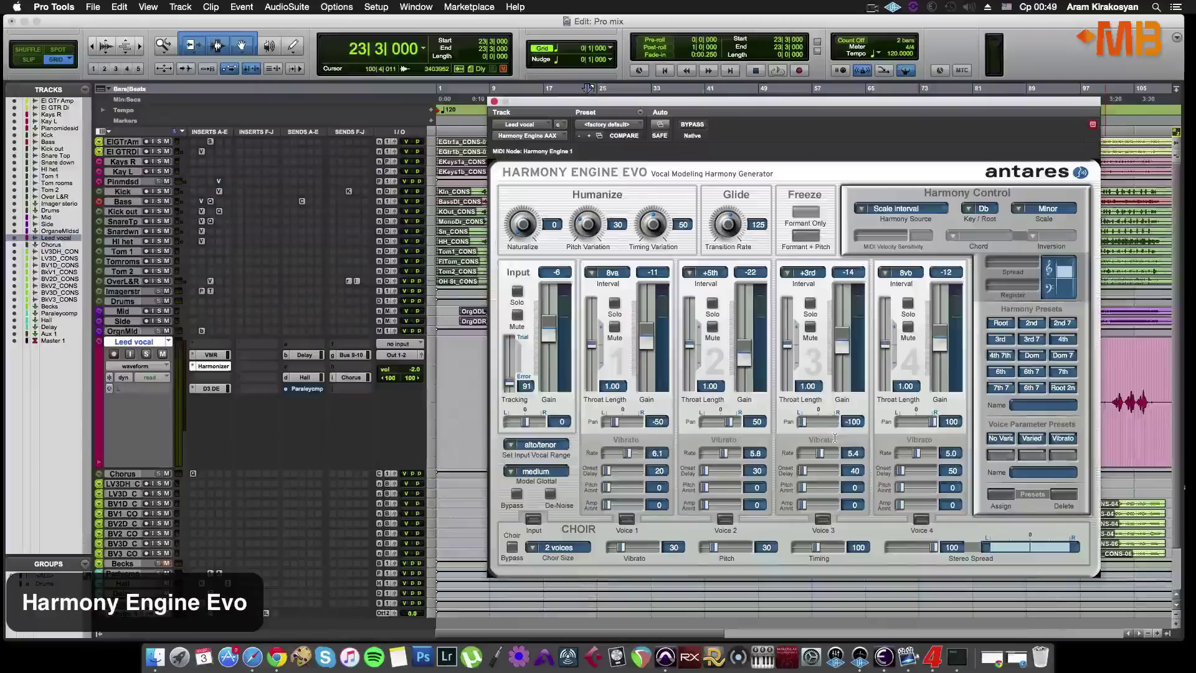
{"action": "left_click", "coordinate": [532, 444]}
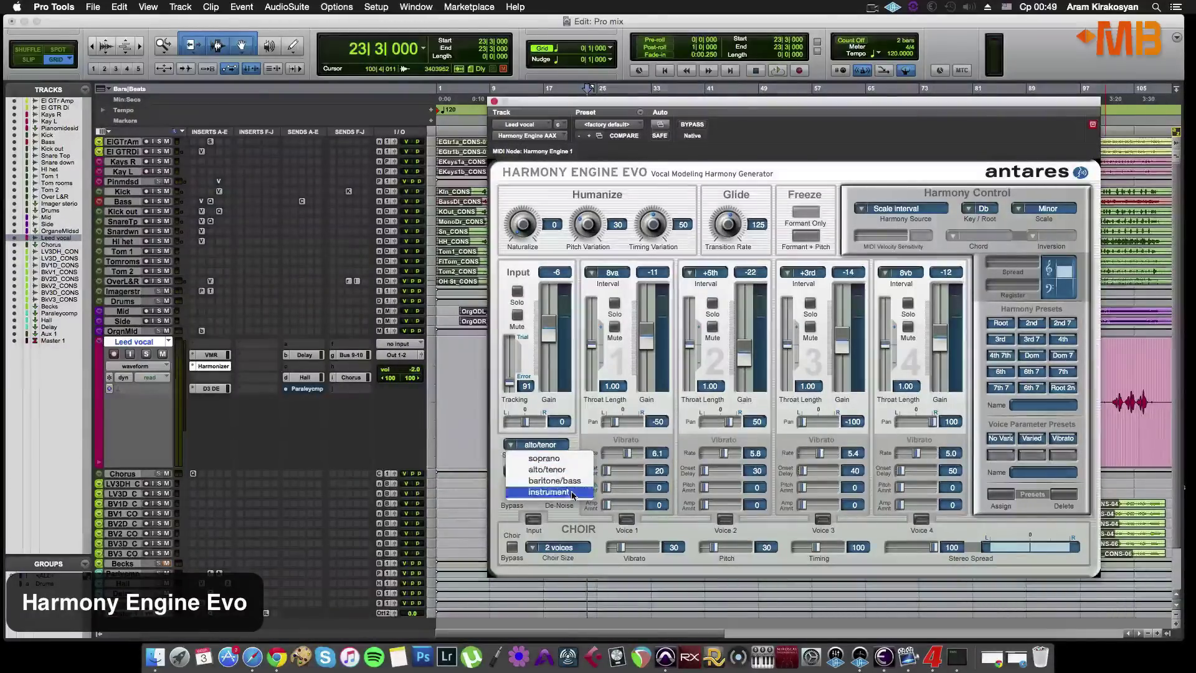
{"action": "left_click", "coordinate": [577, 454]}
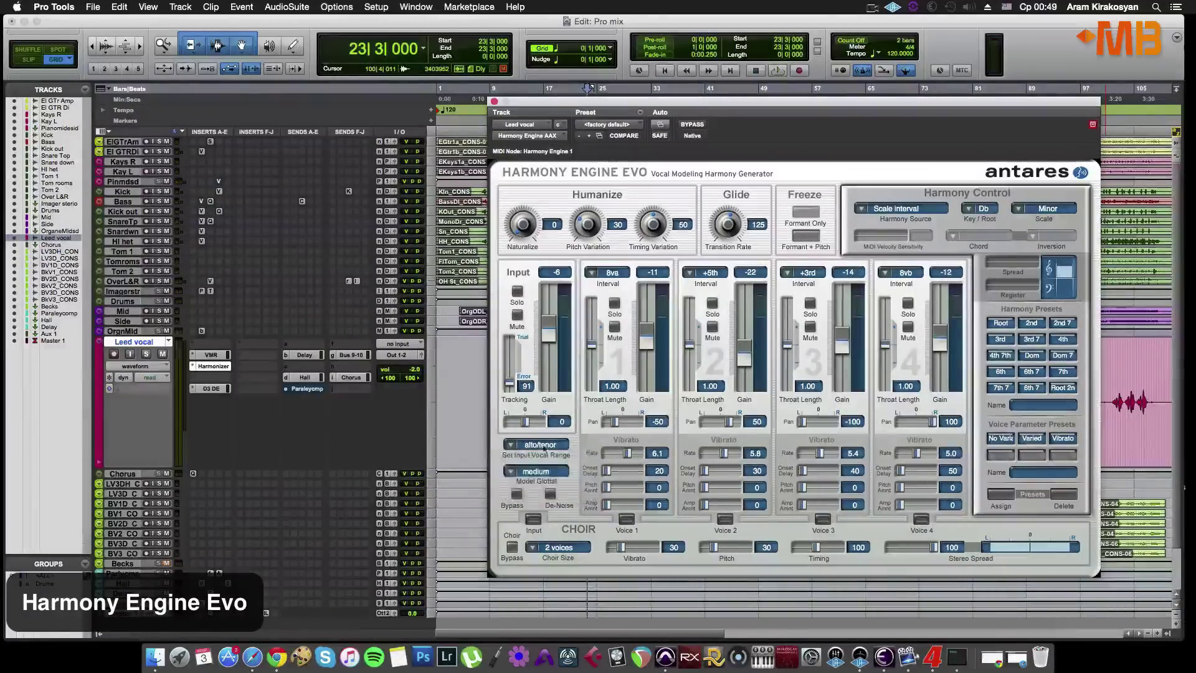
{"action": "left_click", "coordinate": [545, 471]}
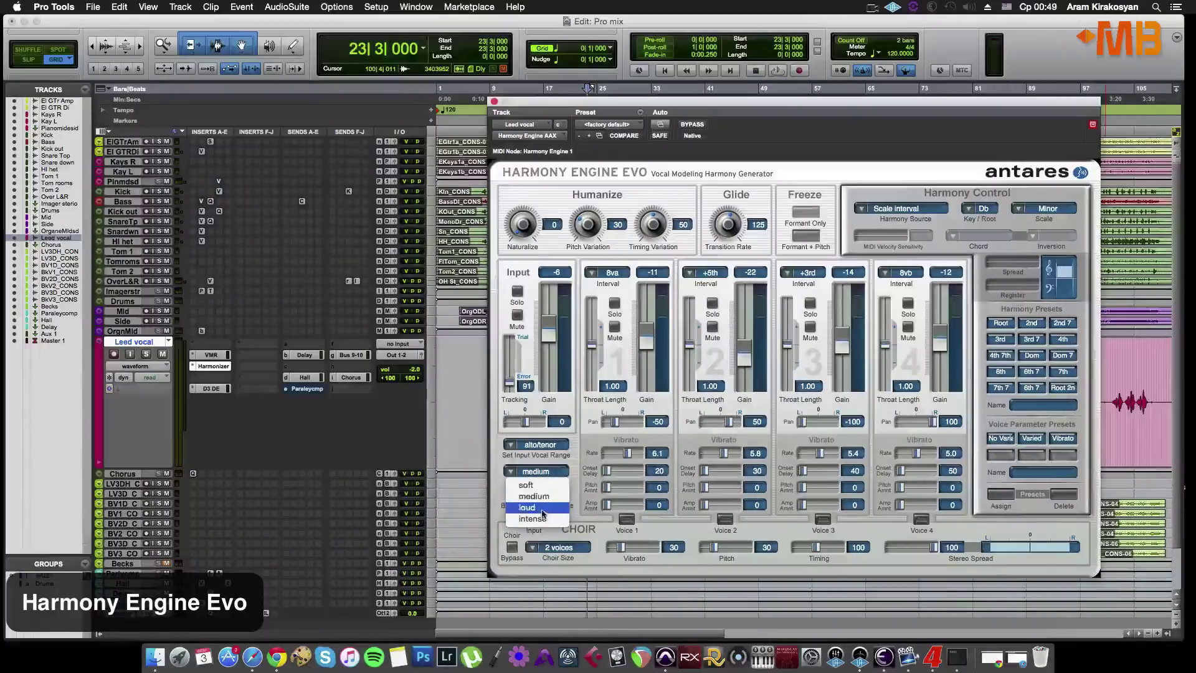
{"action": "left_click", "coordinate": [573, 458]}
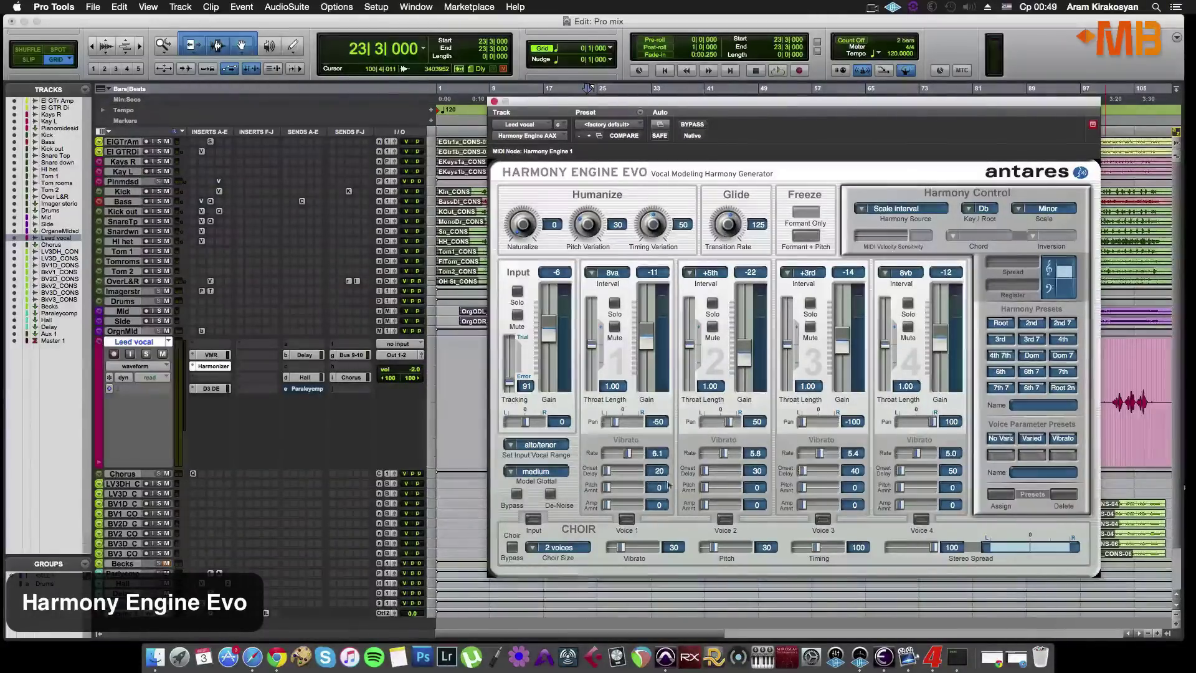
Set Voice 2's vibrato Onset Delay to 38 and enable the choir effect for the Input voice.
{"action": "left_click", "coordinate": [703, 474]}
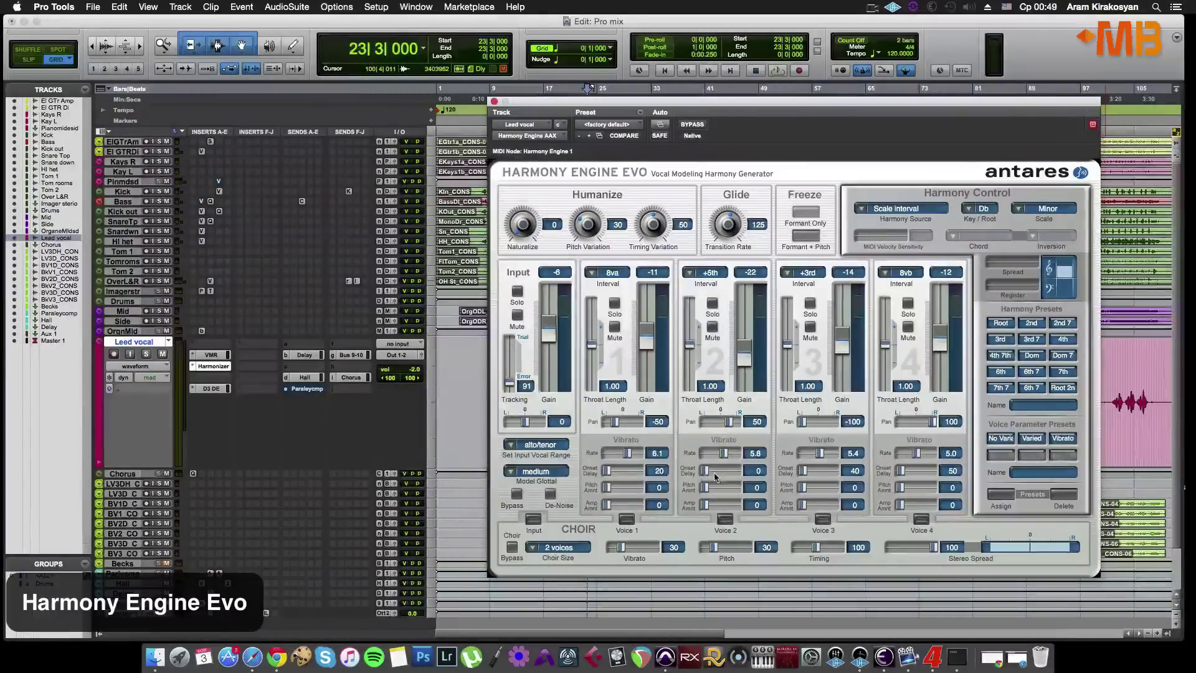
{"action": "left_click", "coordinate": [708, 477]}
{"action": "left_click_drag", "start_coordinate": [706, 473], "coordinate": [702, 478]}
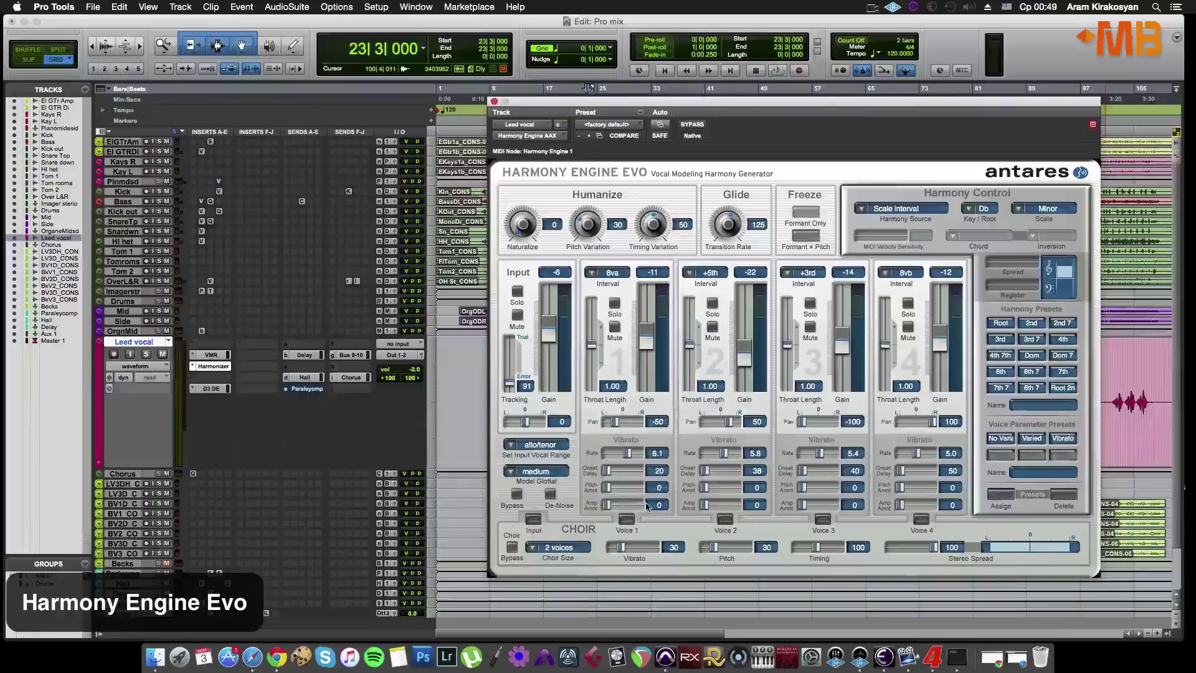
{"action": "left_click", "coordinate": [535, 519]}
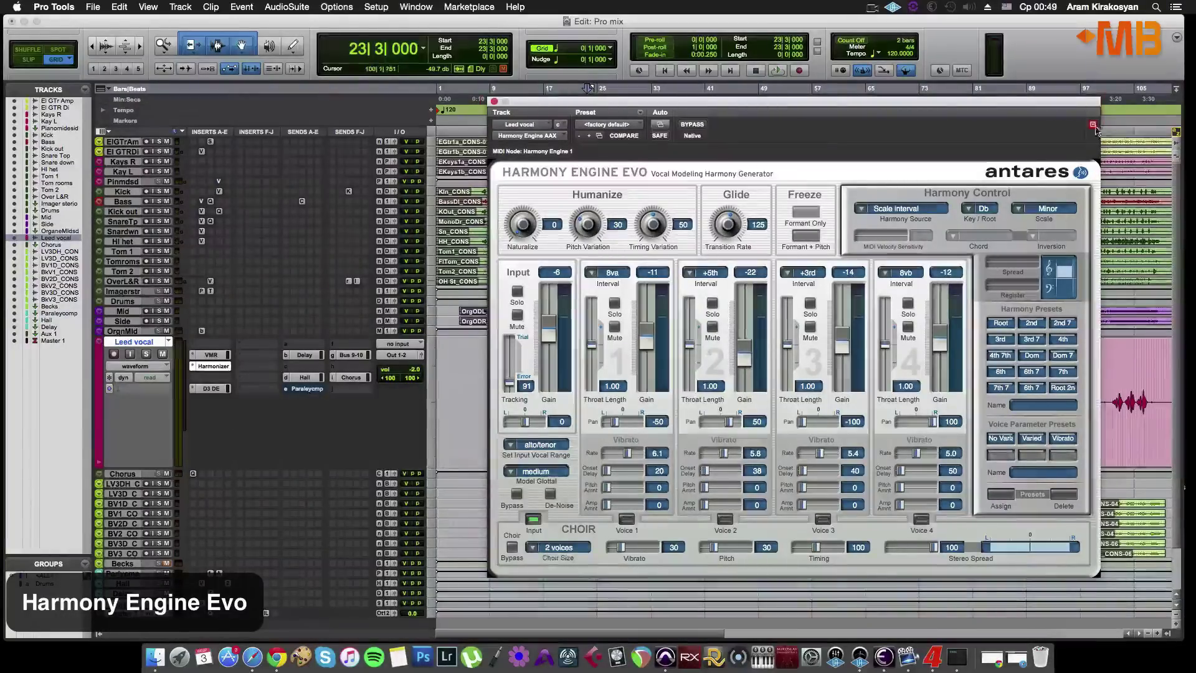
Insert the stereo AVOX CHOIR AAX plug-in on the lead vocal after the harmonizer, place its window beside it, and view its Choir Size options.
{"action": "left_click", "coordinate": [207, 381]}
{"action": "mouse_move", "coordinate": [254, 402]}
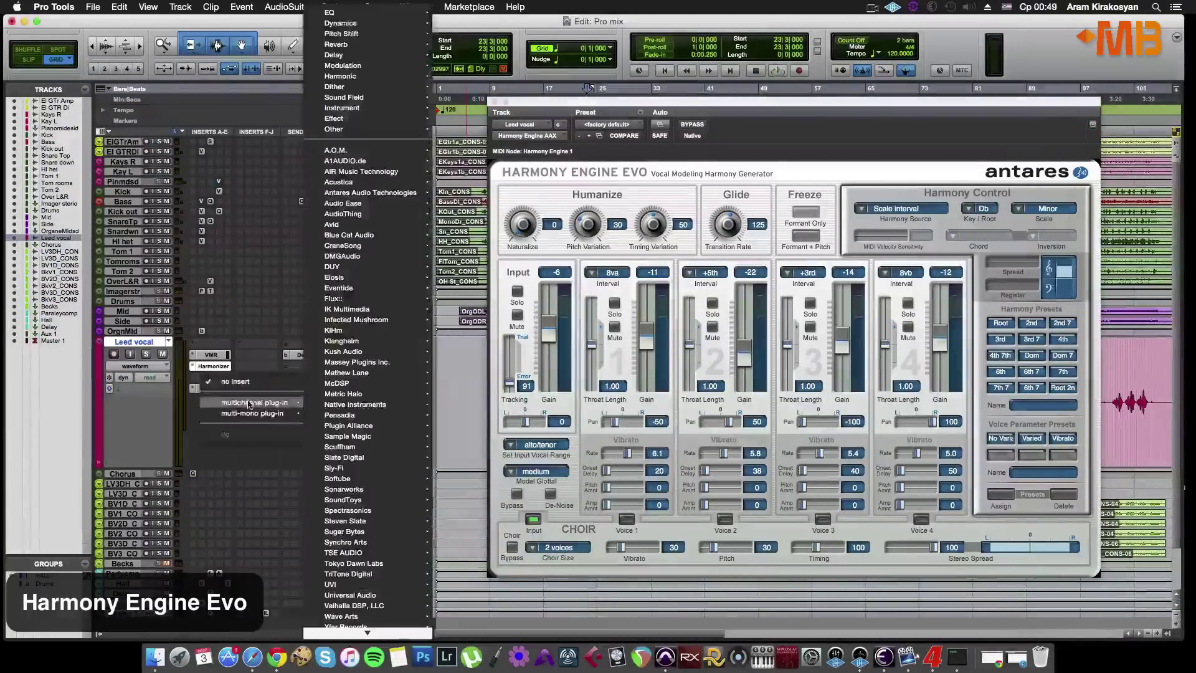
{"action": "mouse_move", "coordinate": [392, 196]}
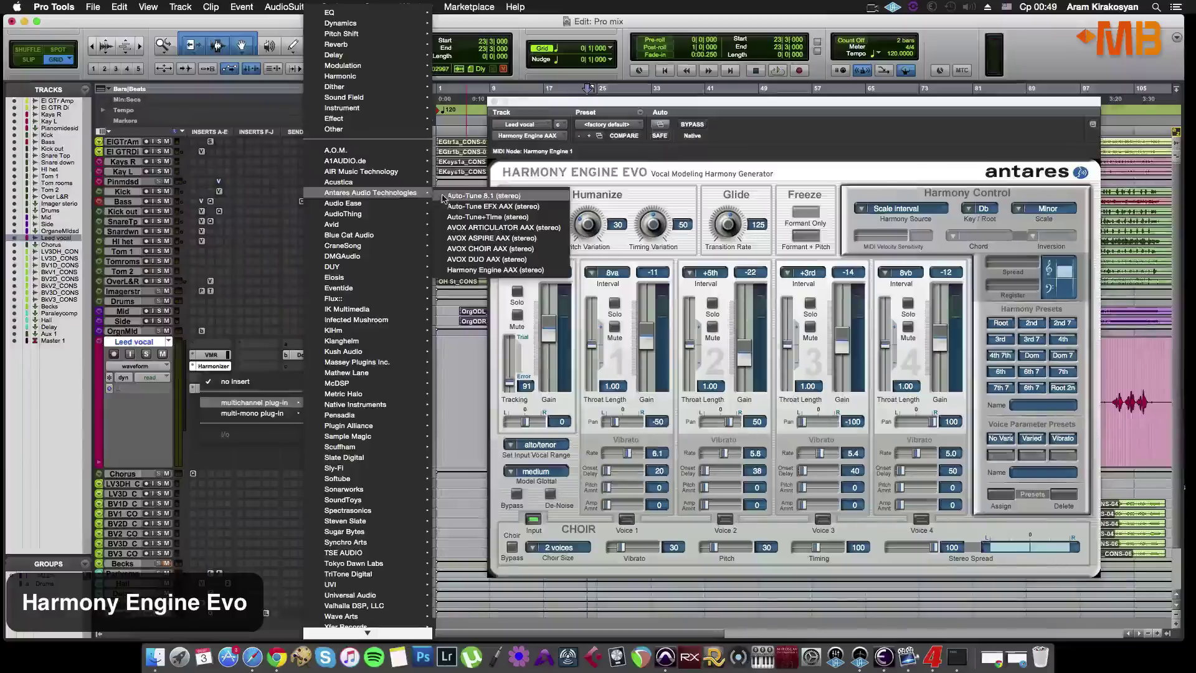
{"action": "left_click", "coordinate": [528, 249]}
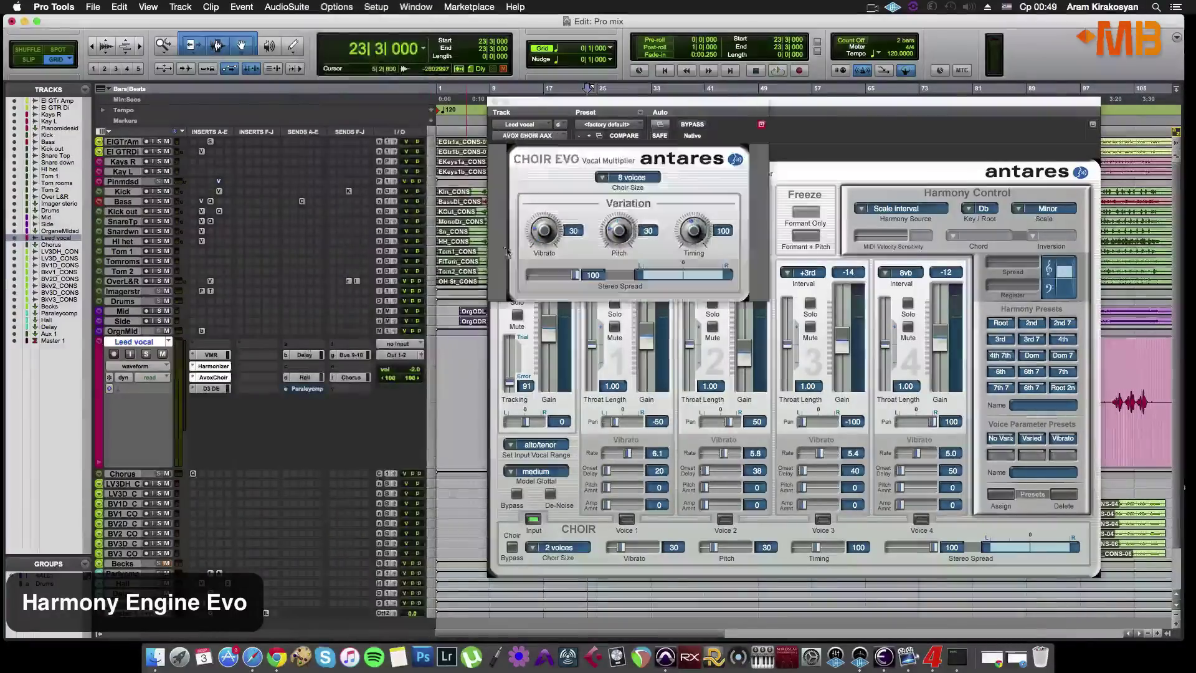
{"action": "left_click_drag", "start_coordinate": [681, 109], "coordinate": [376, 372]}
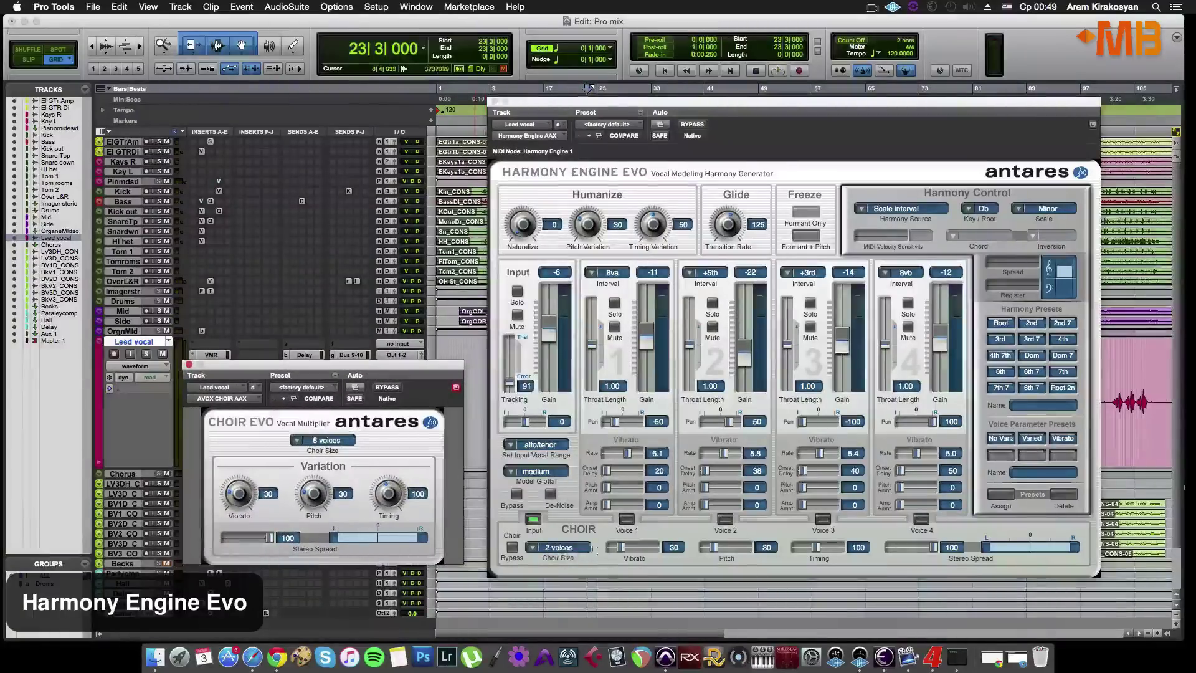
{"action": "left_click", "coordinate": [350, 440]}
{"action": "left_click", "coordinate": [469, 482]}
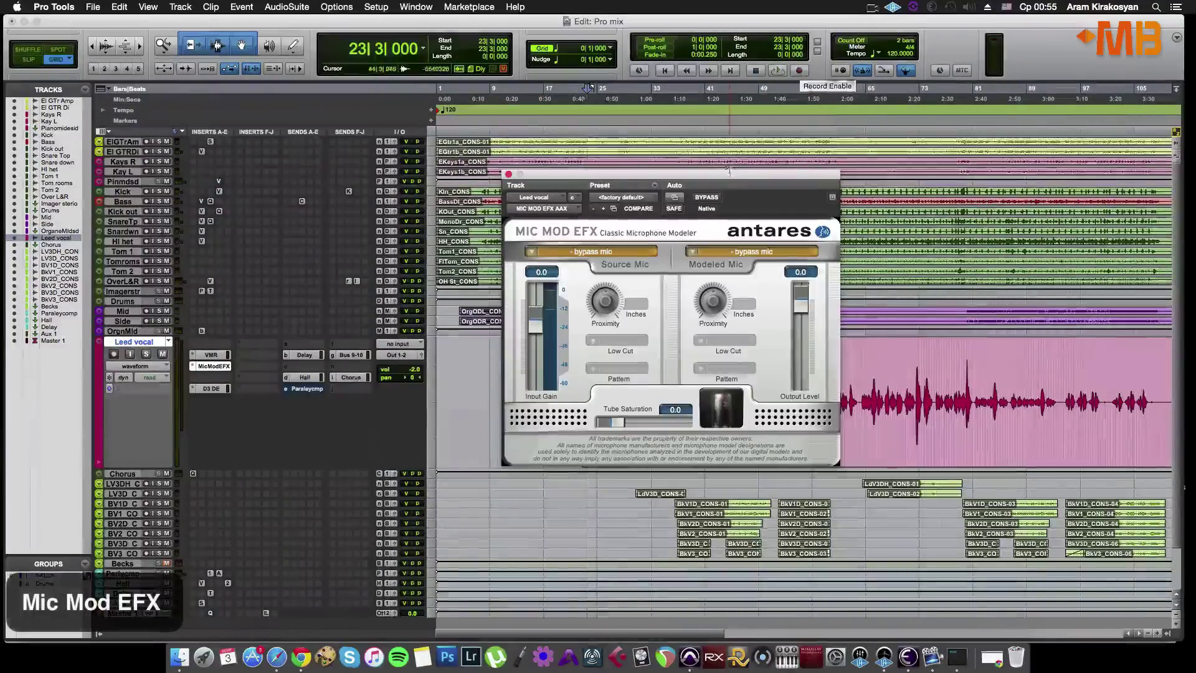
Reposition the MIC MOD EFX window slightly lower and set its Source Mic to Rode NT1.
{"action": "left_click_drag", "start_coordinate": [729, 169], "coordinate": [731, 200]}
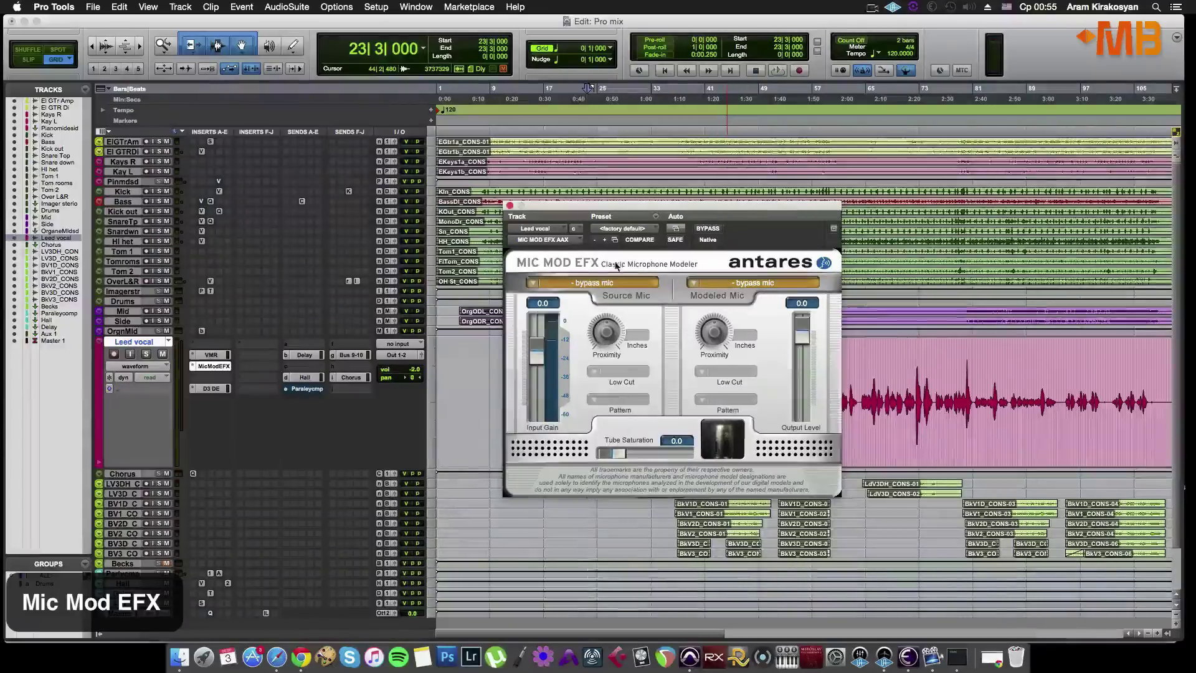
{"action": "left_click", "coordinate": [609, 284]}
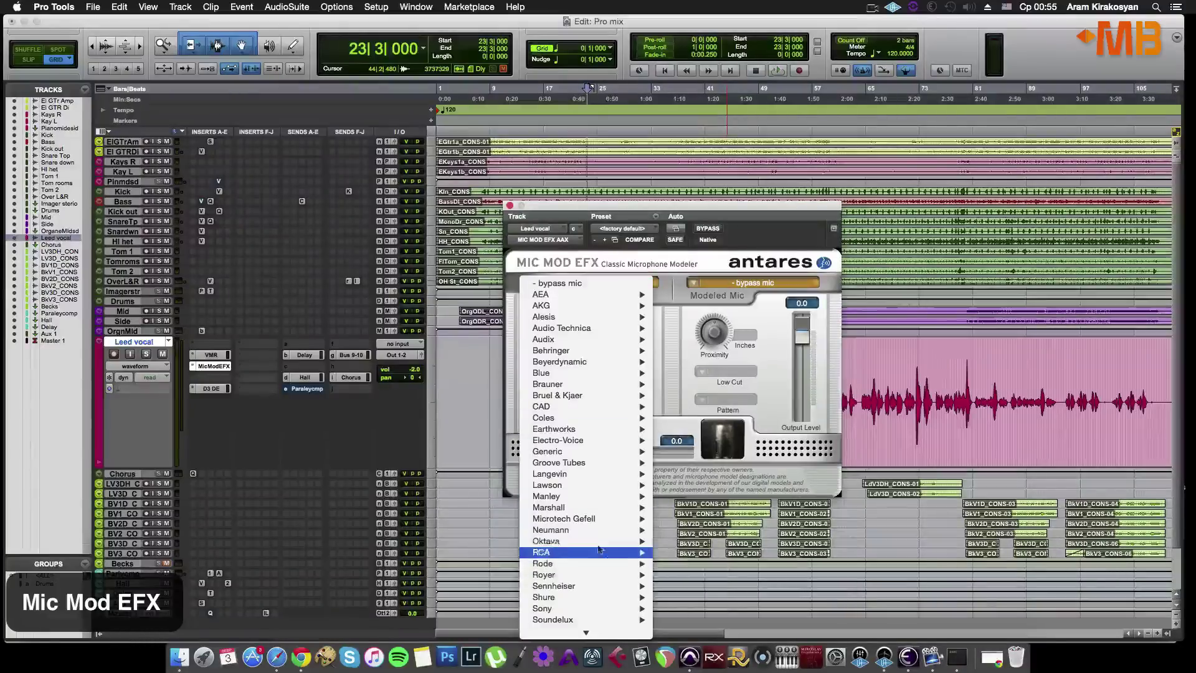
{"action": "mouse_move", "coordinate": [597, 547]}
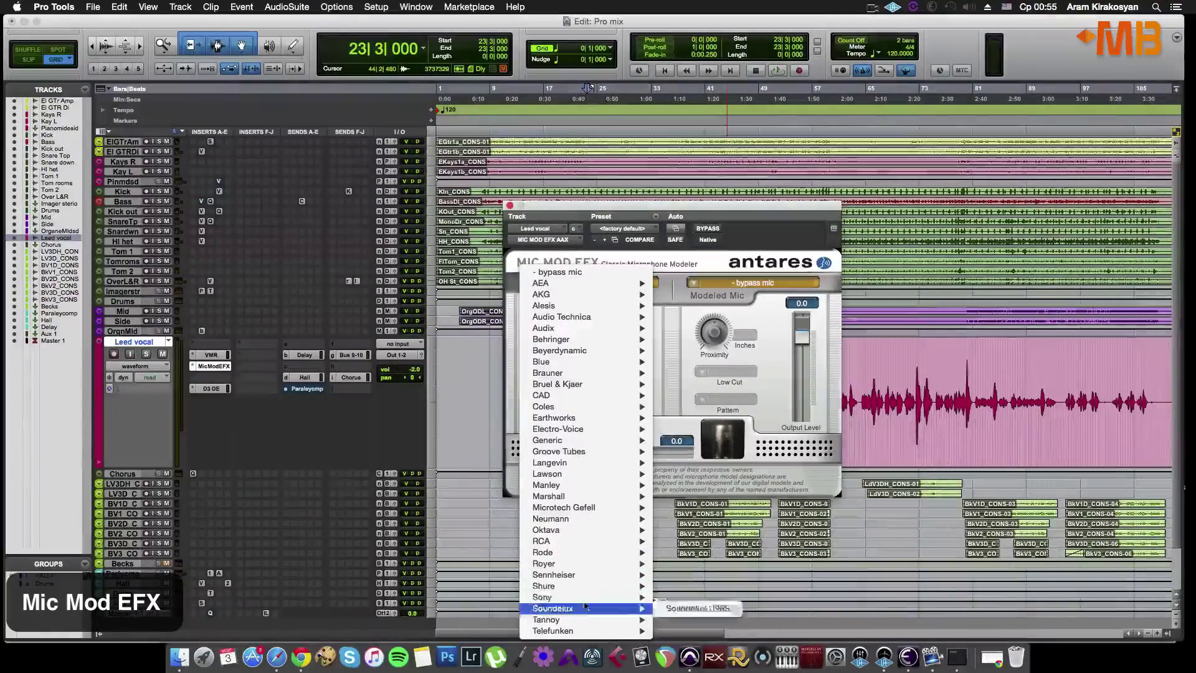
{"action": "mouse_move", "coordinate": [587, 619]}
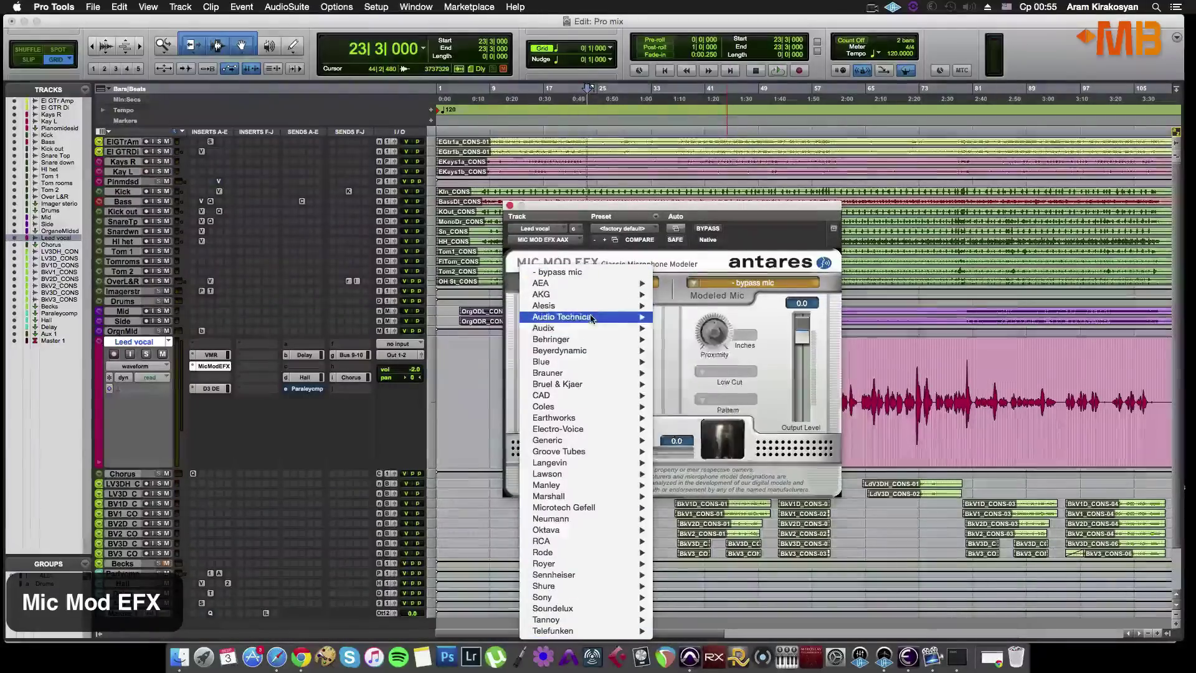
{"action": "mouse_move", "coordinate": [592, 319]}
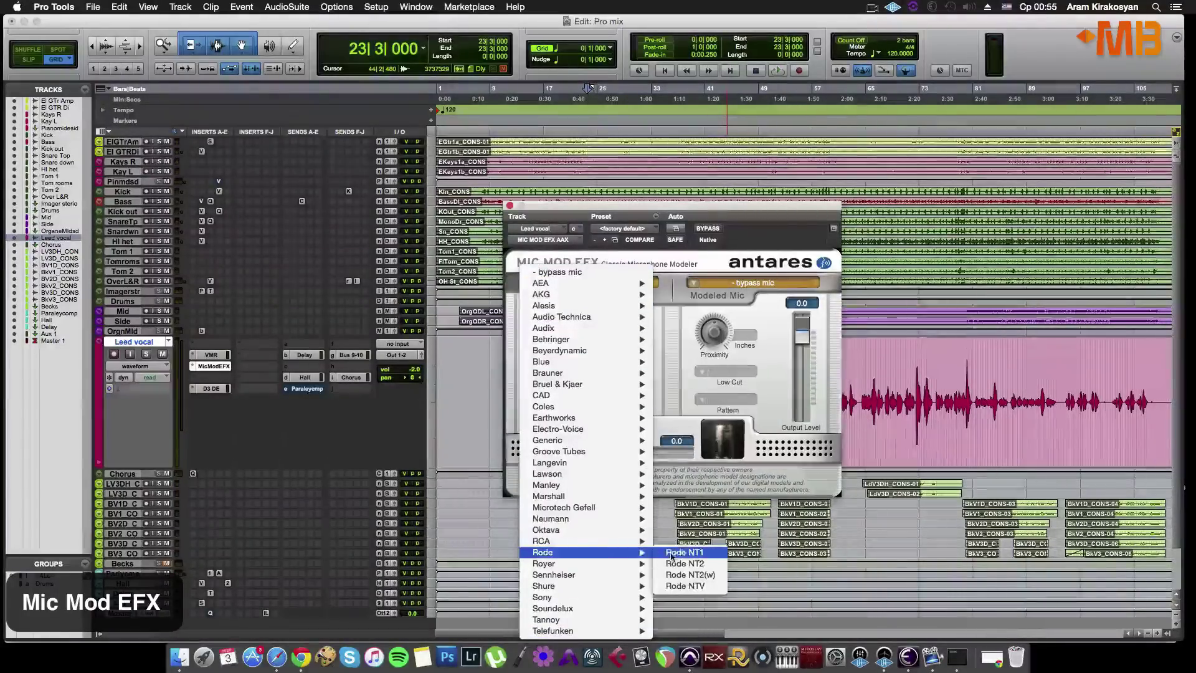
{"action": "left_click", "coordinate": [671, 554]}
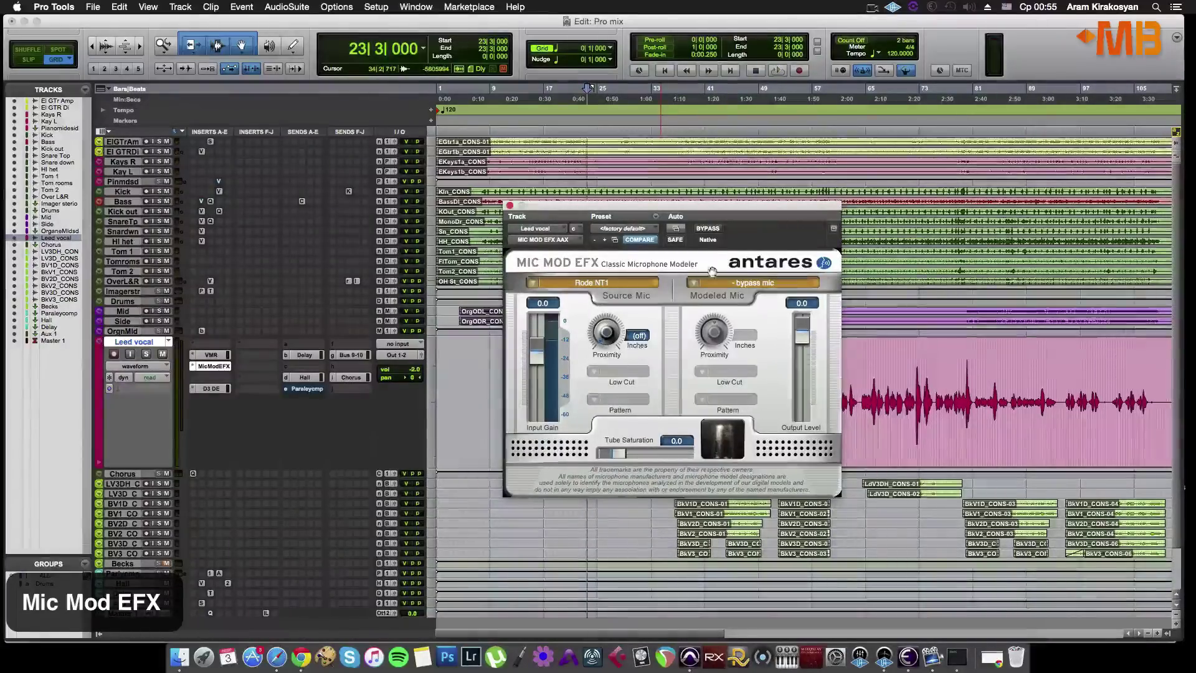
Set the Modeled Mic in MIC MOD EFX to Neumann U 47.
{"action": "left_click", "coordinate": [751, 284]}
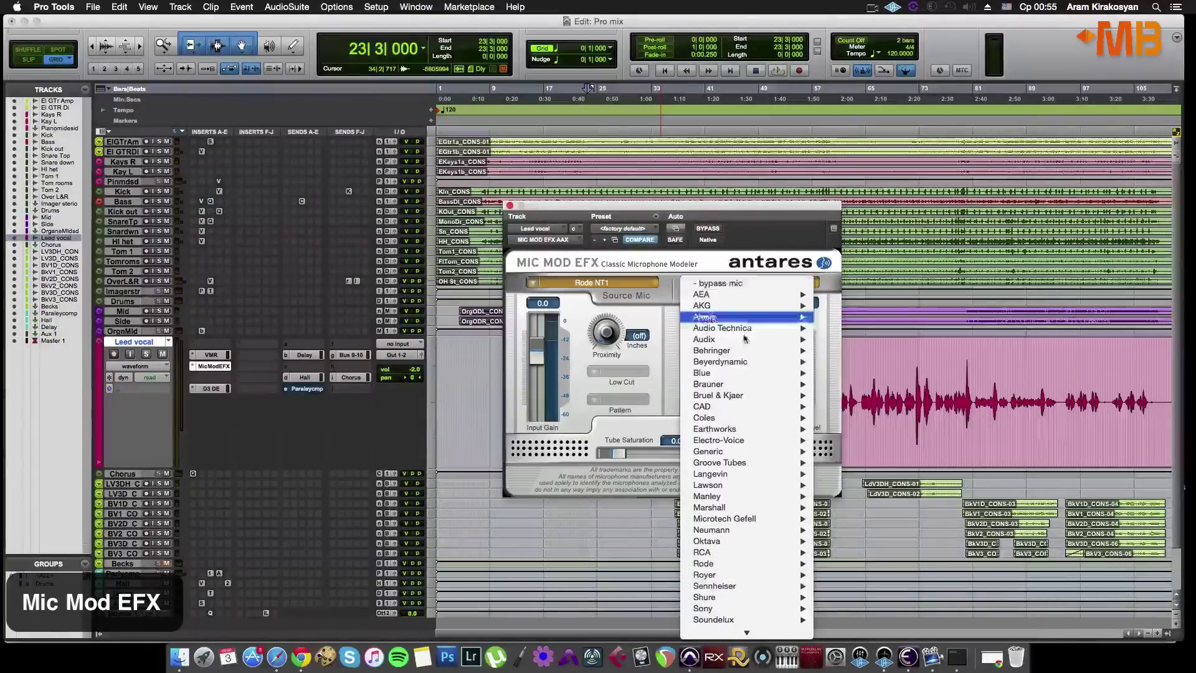
{"action": "mouse_move", "coordinate": [747, 530]}
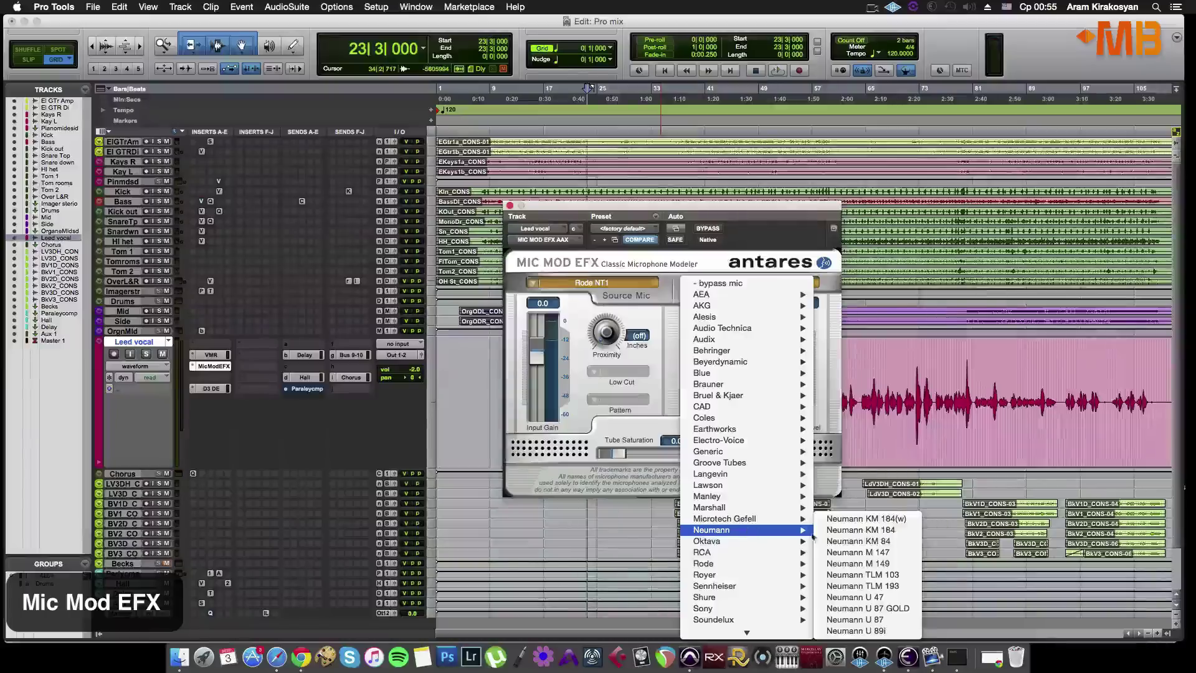
{"action": "left_click", "coordinate": [900, 607]}
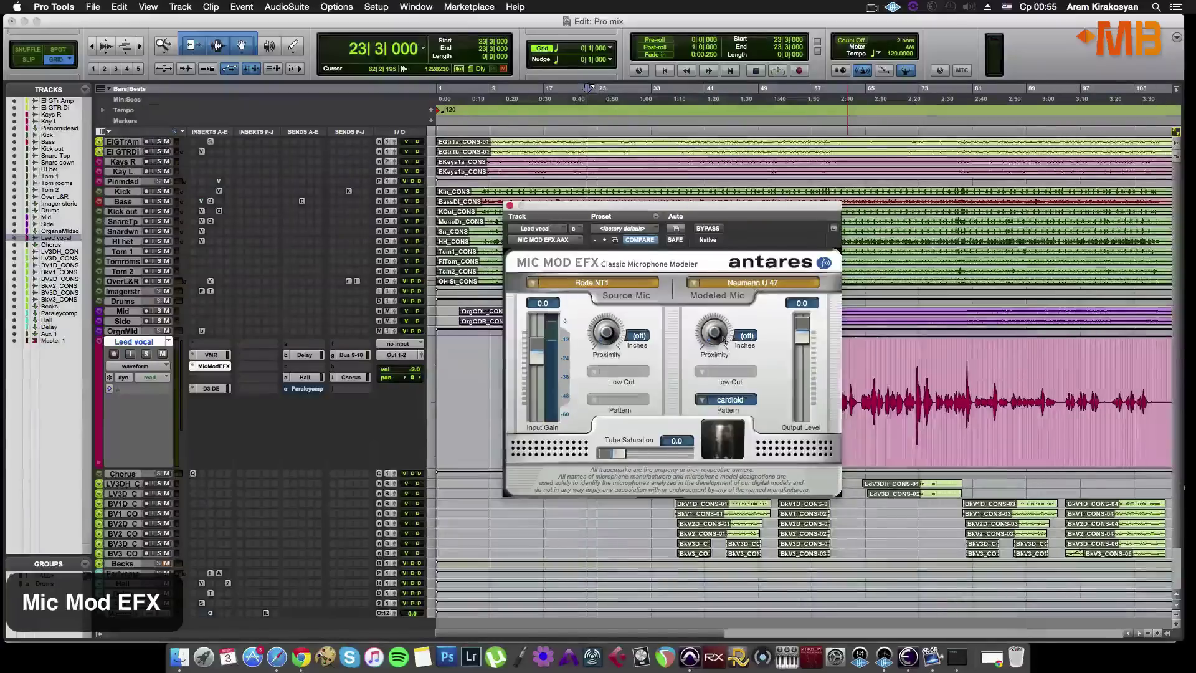
Play the mix and raise the microphone modeler's Tube Saturation to 6.0.
{"action": "left_click_drag", "start_coordinate": [615, 454], "coordinate": [577, 458]}
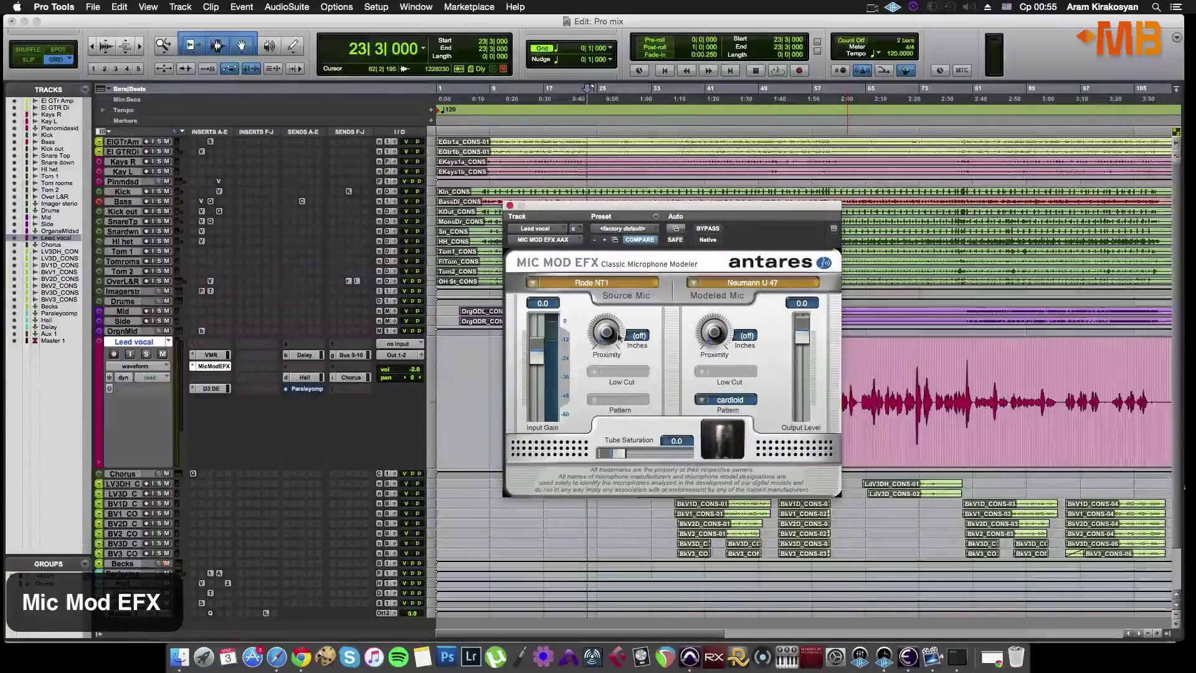
{"action": "key", "text": "space"}
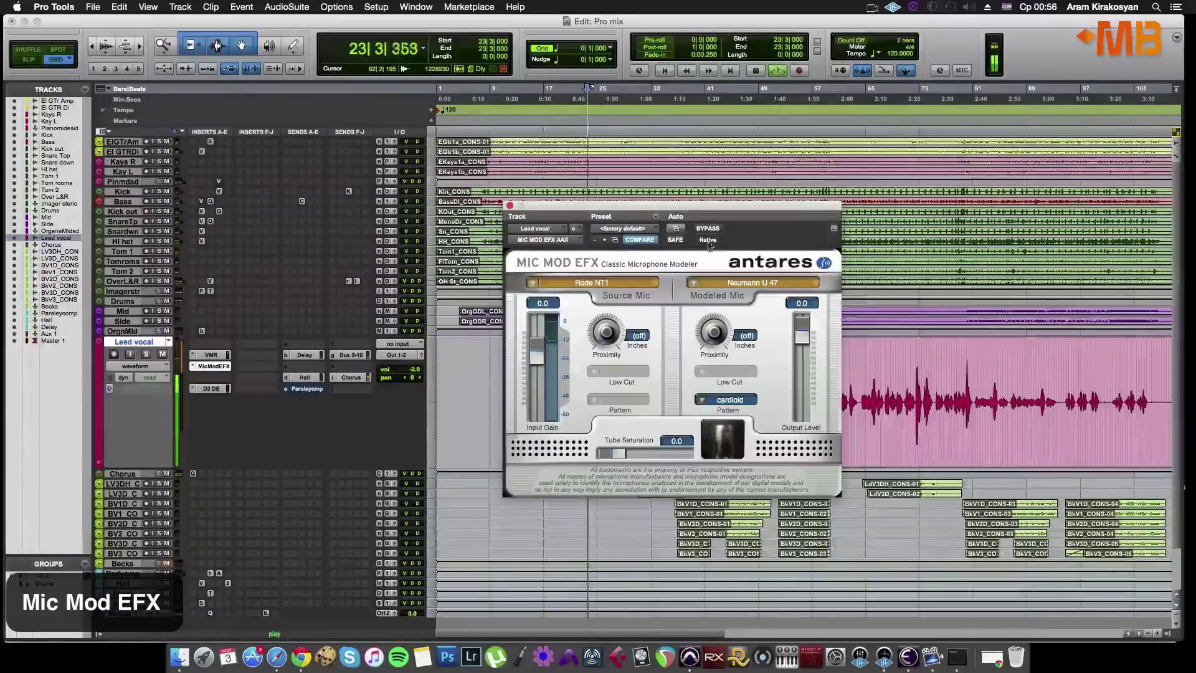
{"action": "left_click", "coordinate": [160, 350]}
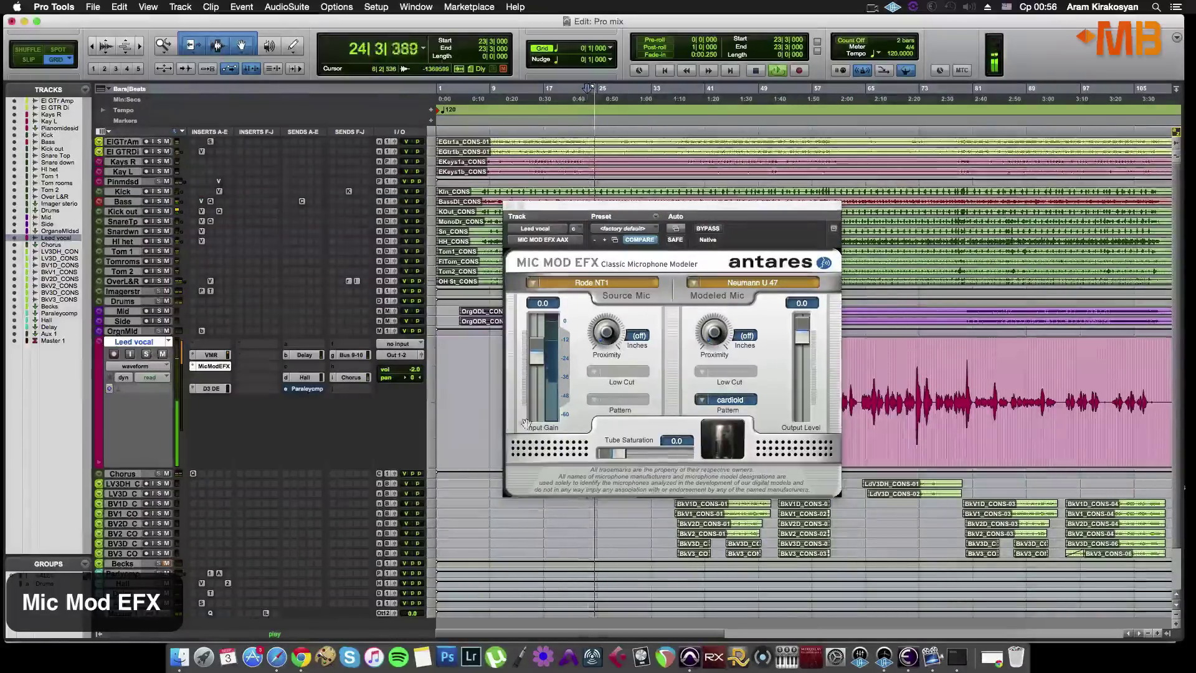
{"action": "left_click_drag", "start_coordinate": [628, 455], "coordinate": [656, 459]}
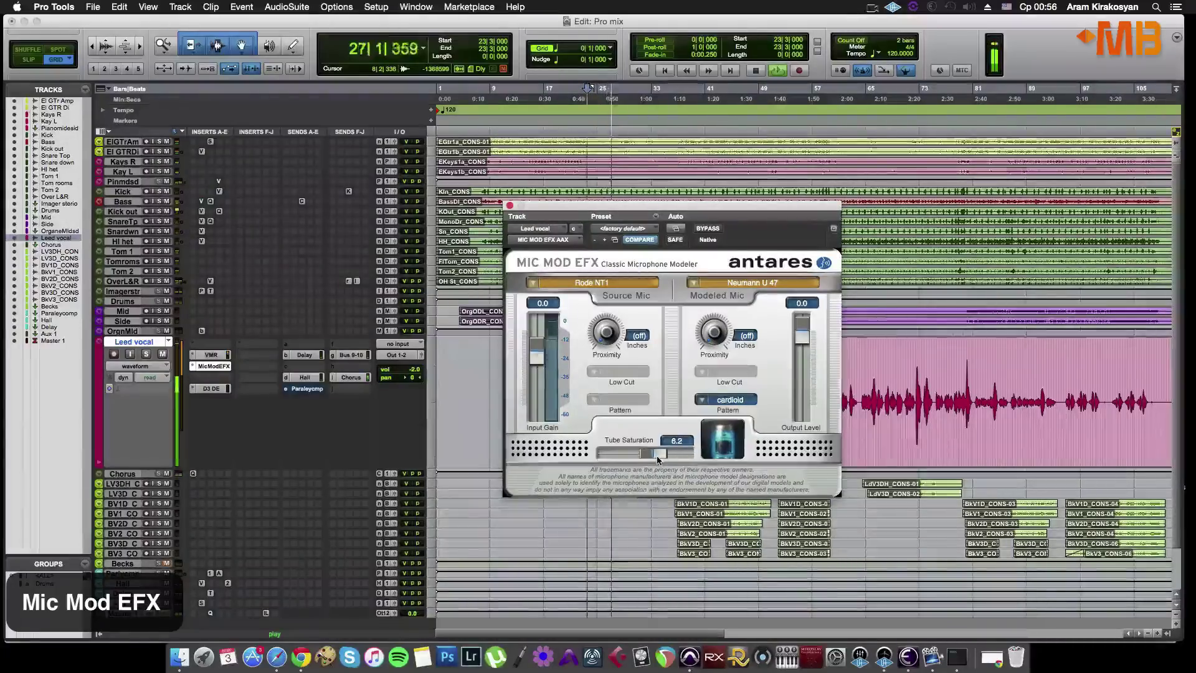
Toggle the microphone modeler's bypass for comparison during playback, and solo the lead vocal before stopping.
{"action": "left_click", "coordinate": [713, 231]}
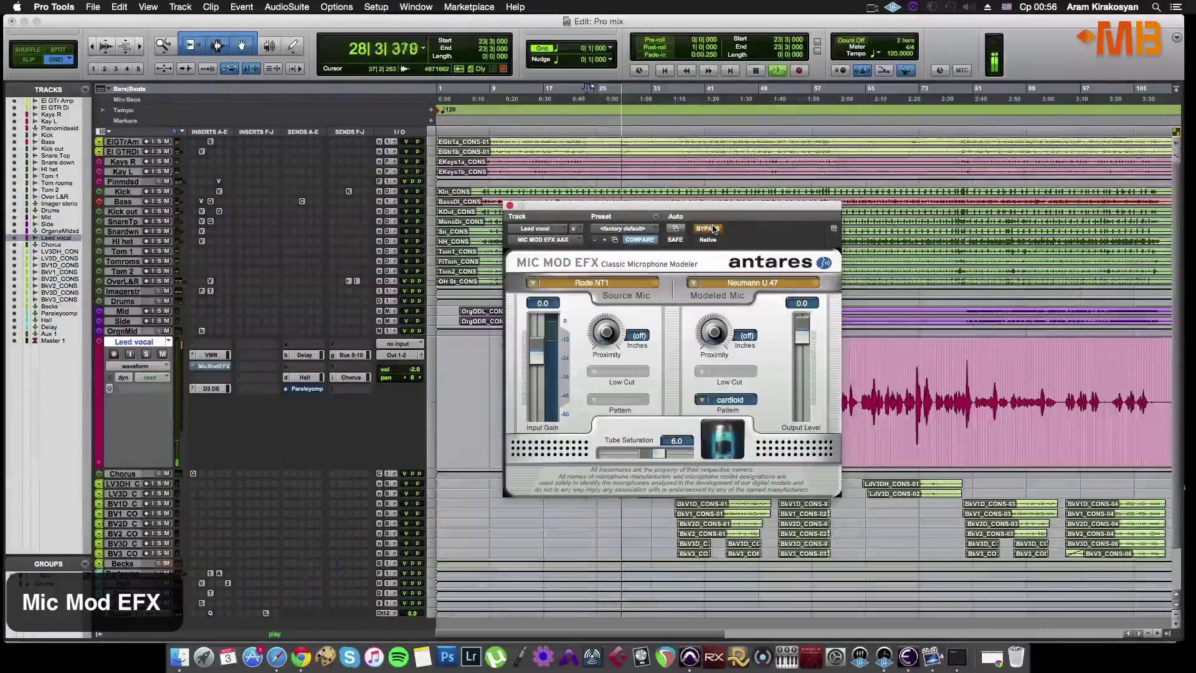
{"action": "left_click", "coordinate": [714, 230]}
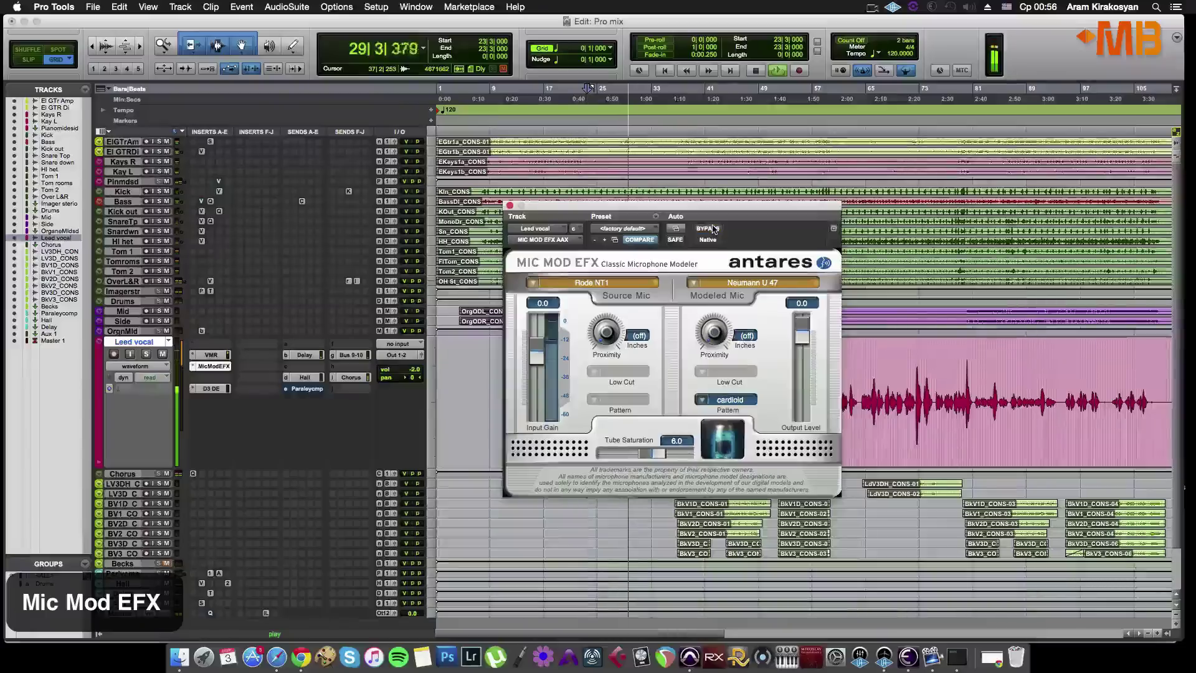
{"action": "left_click", "coordinate": [146, 354]}
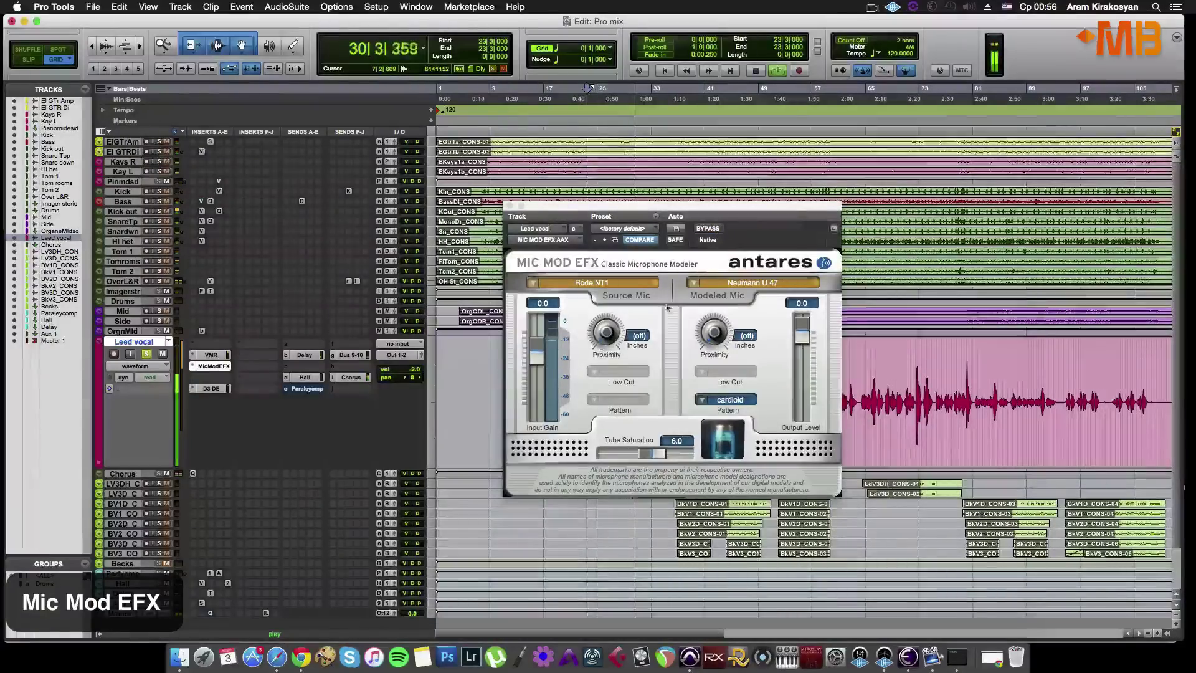
{"action": "key", "text": "space"}
Change the Source Mic to Oktava MC-012 with a cardioid pattern.
{"action": "left_click", "coordinate": [623, 284]}
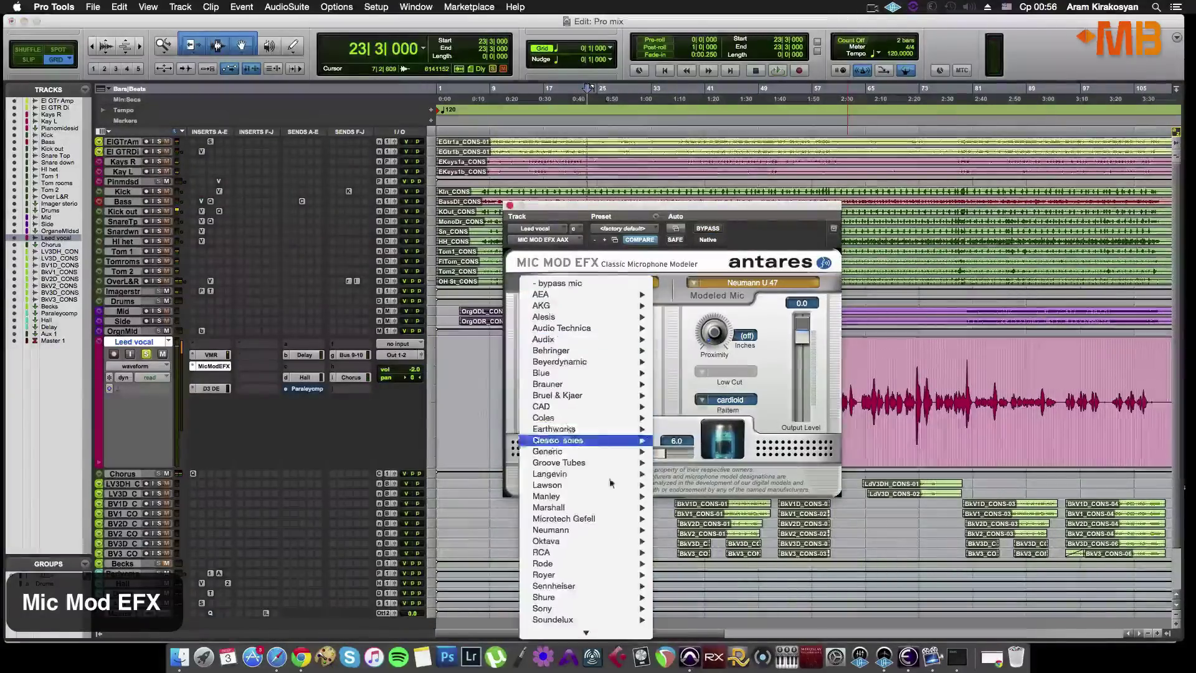
{"action": "mouse_move", "coordinate": [619, 589]}
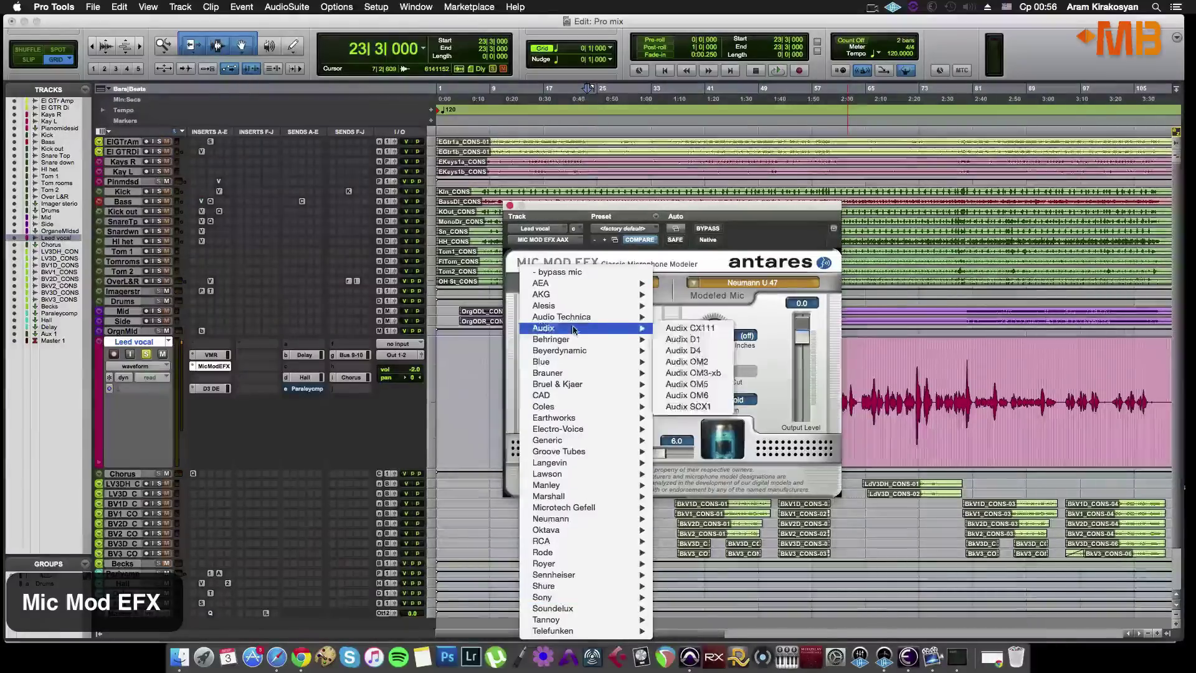
{"action": "mouse_move", "coordinate": [590, 508]}
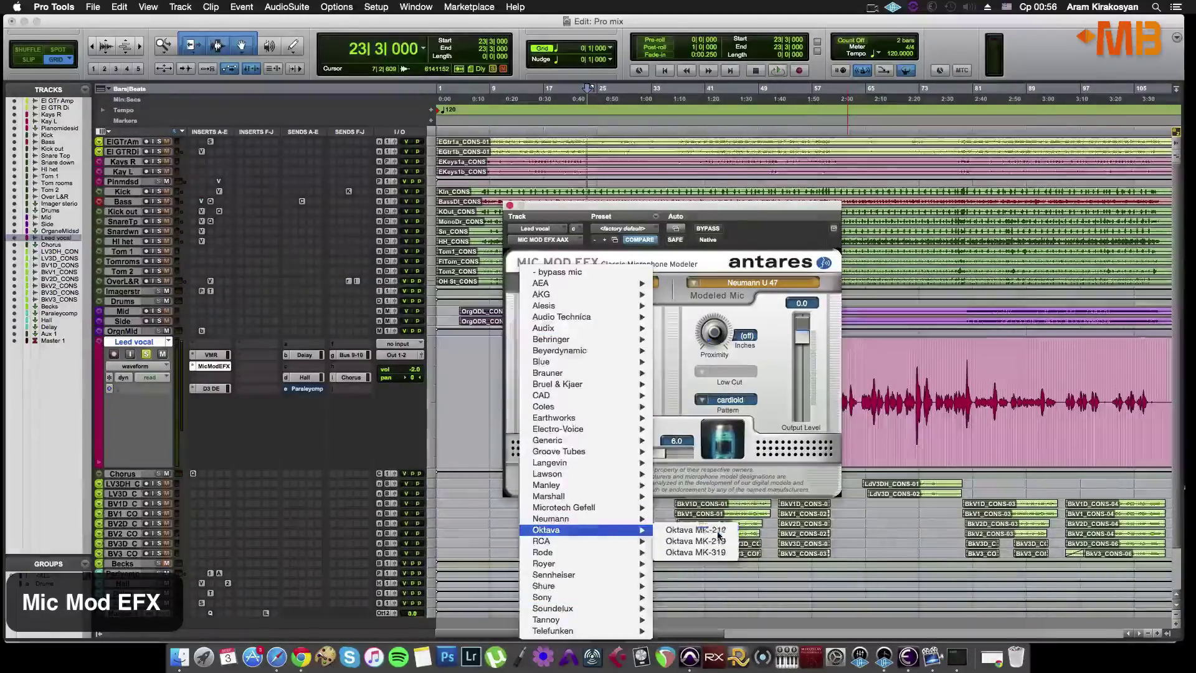
{"action": "left_click", "coordinate": [705, 530]}
{"action": "left_click", "coordinate": [620, 399]}
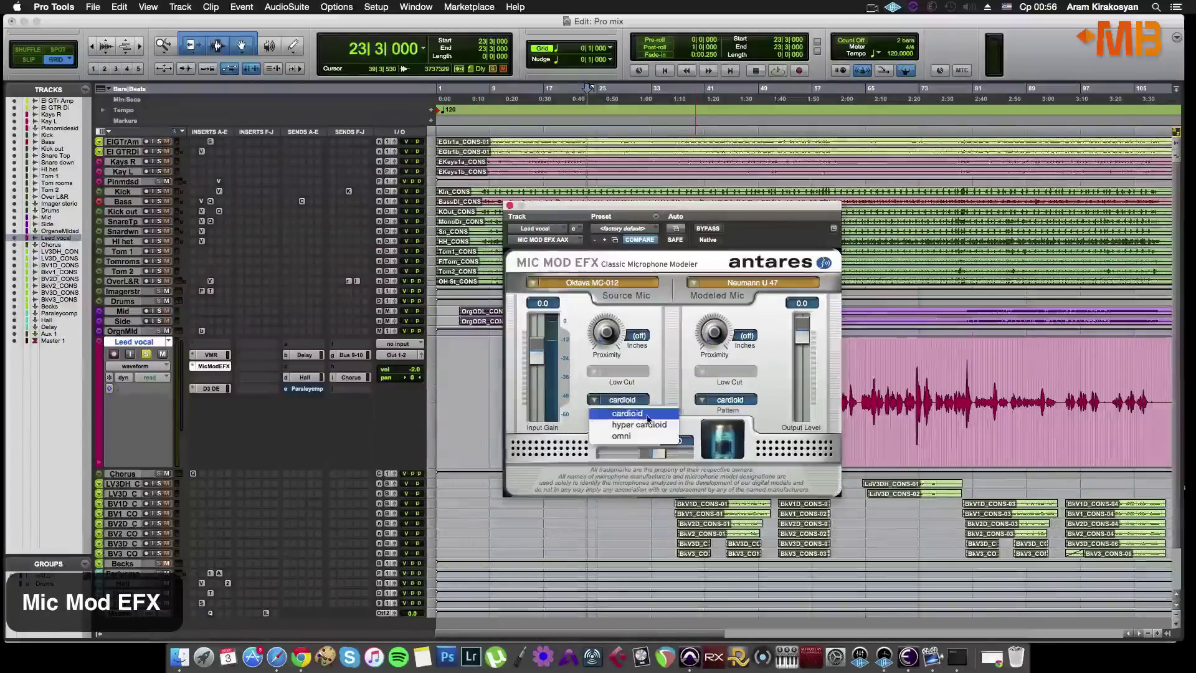
{"action": "left_click", "coordinate": [655, 414]}
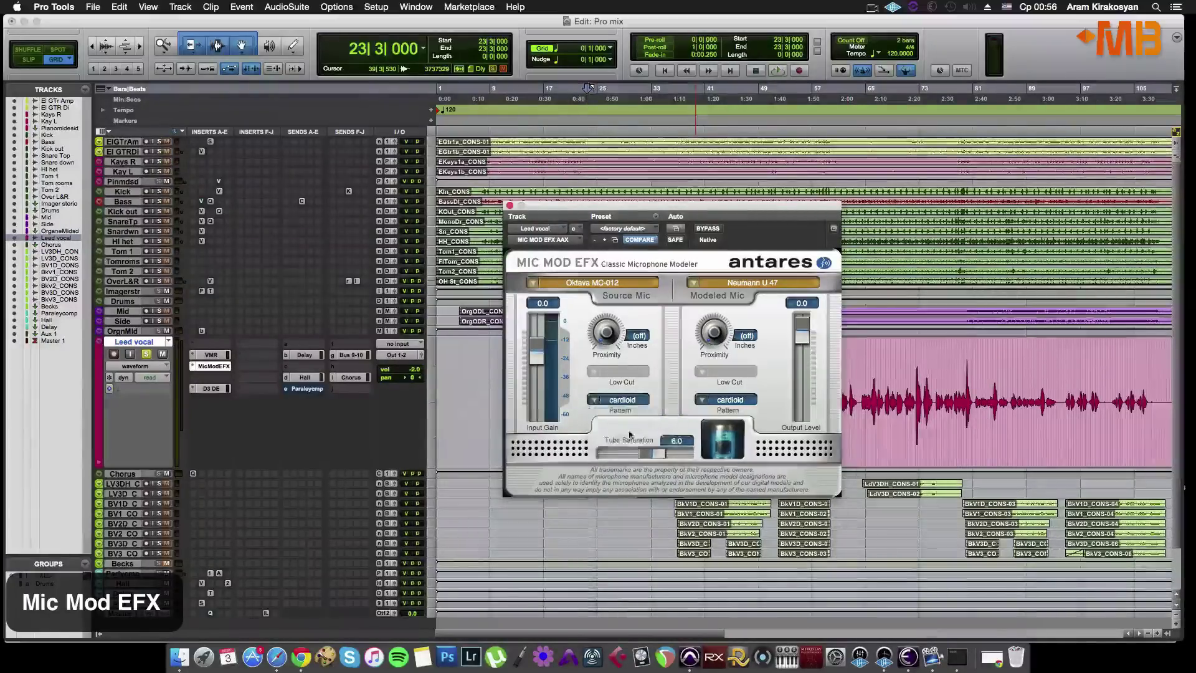
{"action": "left_click", "coordinate": [666, 389]}
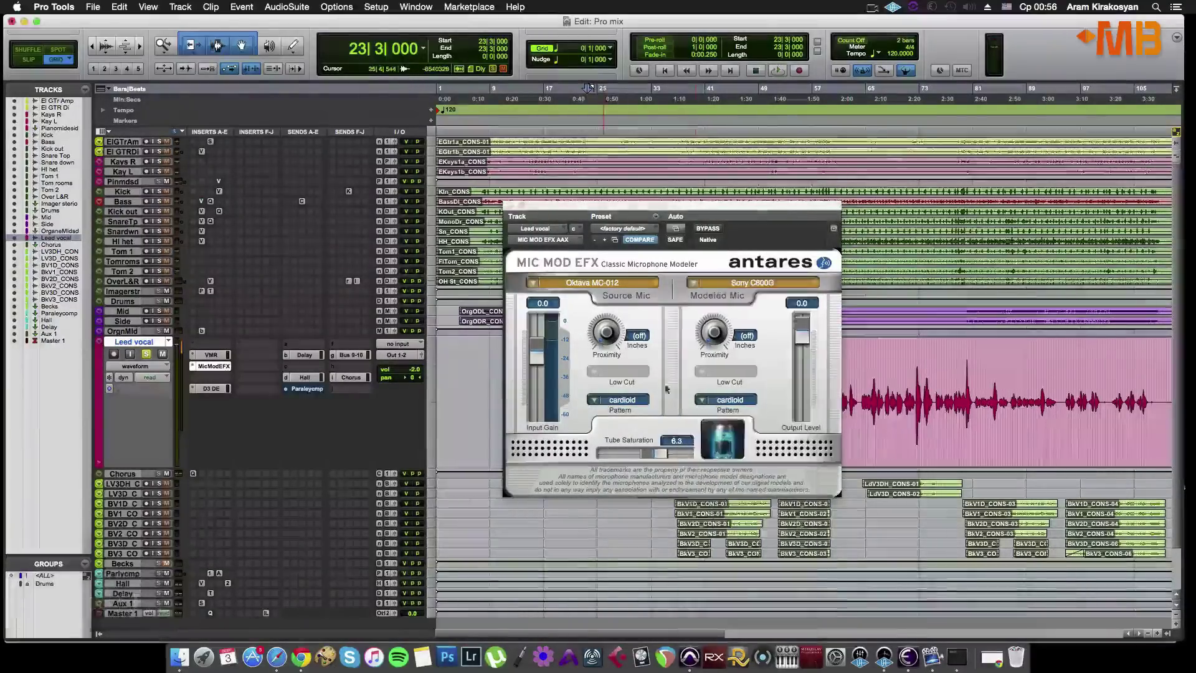
{"action": "left_click", "coordinate": [631, 284]}
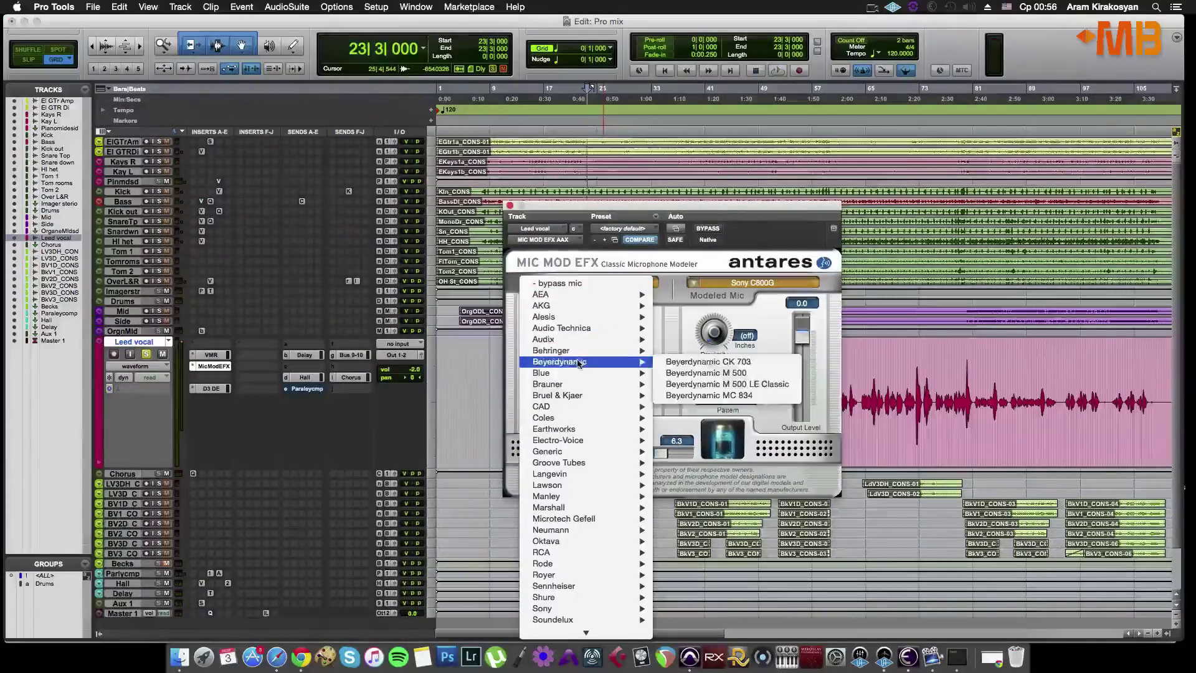
{"action": "mouse_move", "coordinate": [578, 373]}
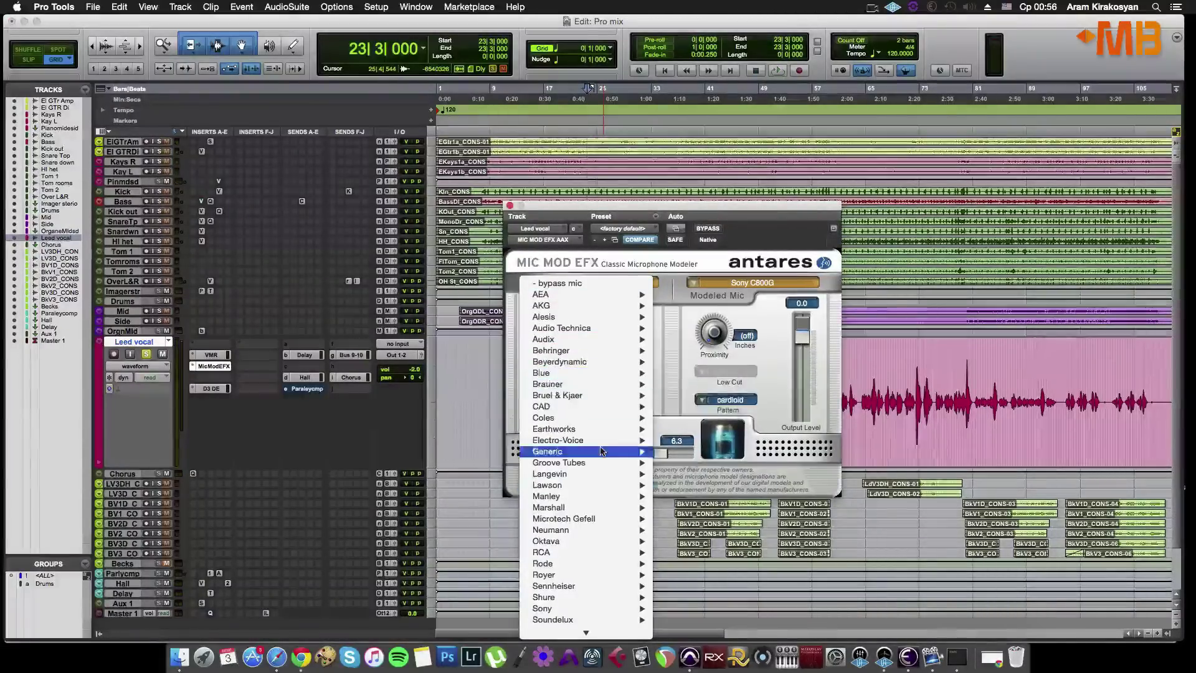
{"action": "scroll", "coordinate": [548, 461], "scroll_direction": "down", "scroll_amount": 1}
{"action": "mouse_move", "coordinate": [539, 396]}
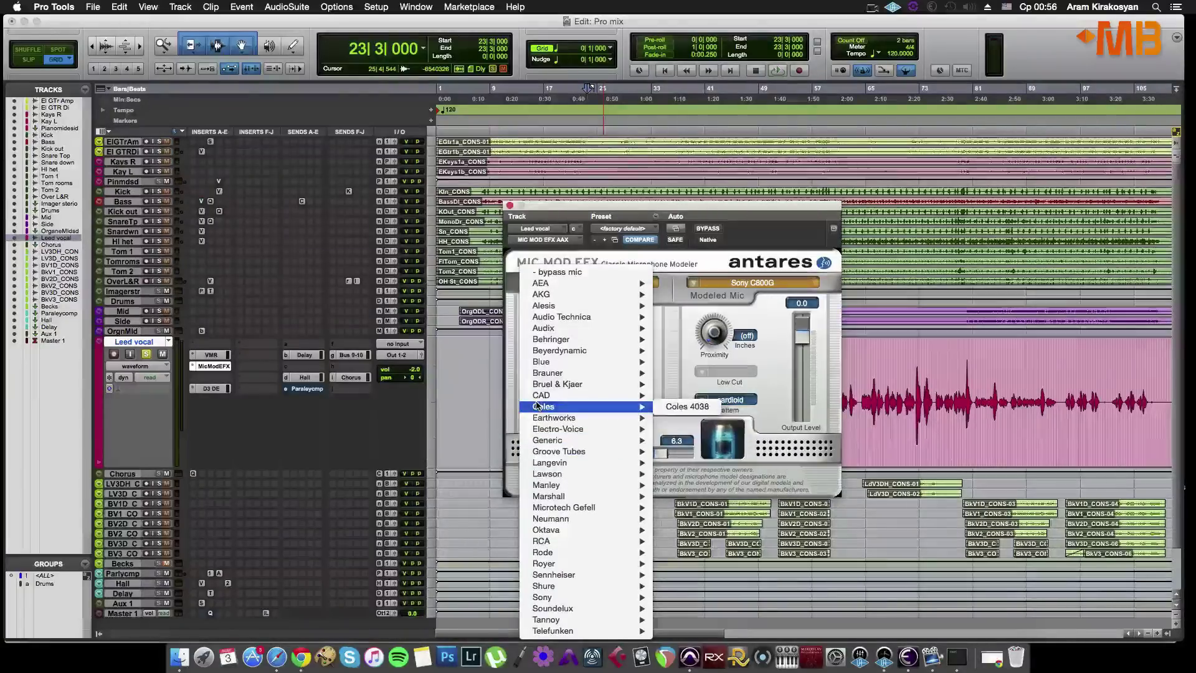
{"action": "mouse_move", "coordinate": [568, 585]}
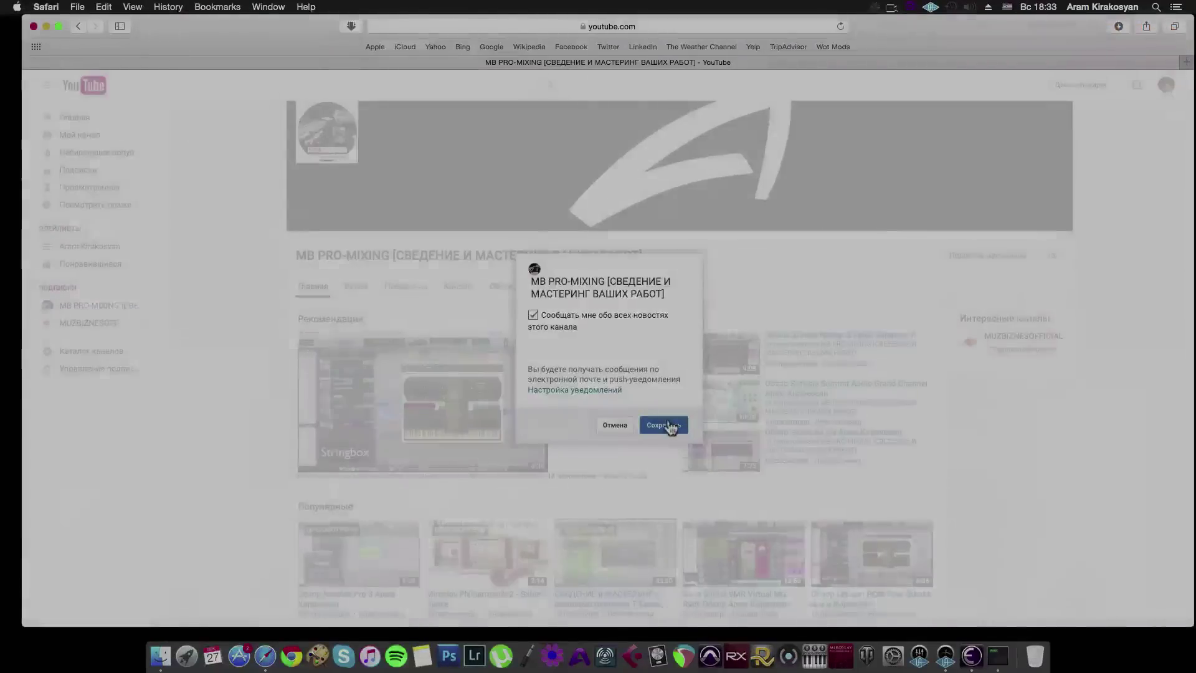
Save the notification settings for the MB PRO-MIXING channel on YouTube.
{"action": "left_click", "coordinate": [664, 425]}
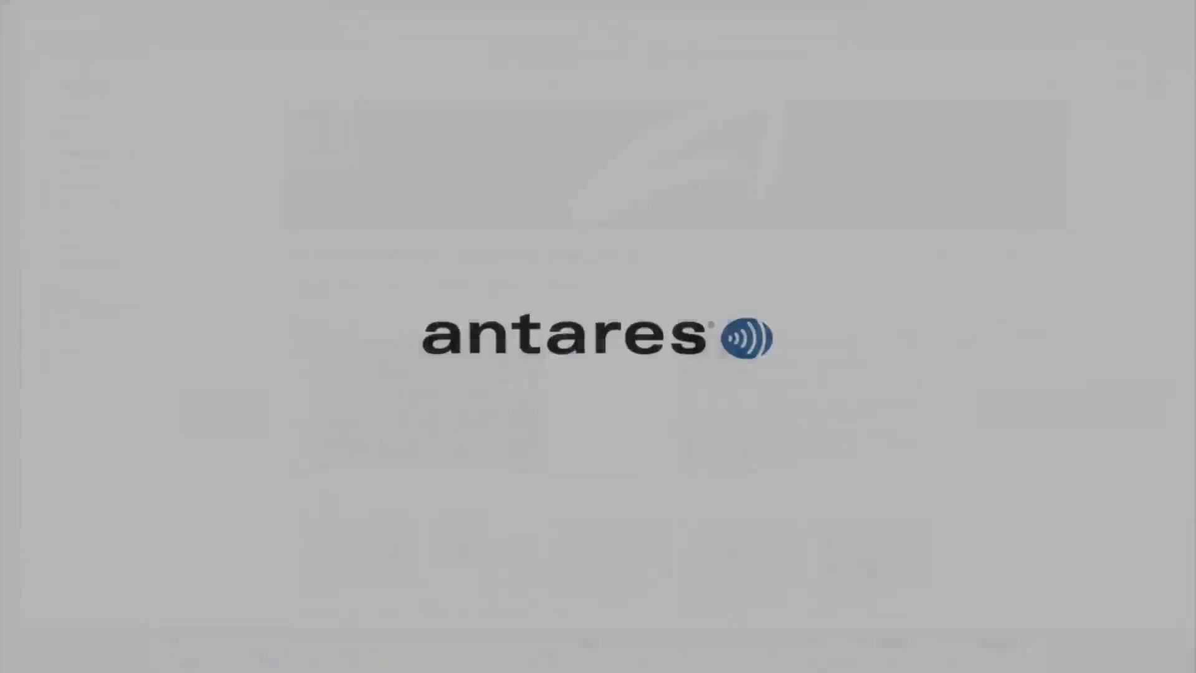